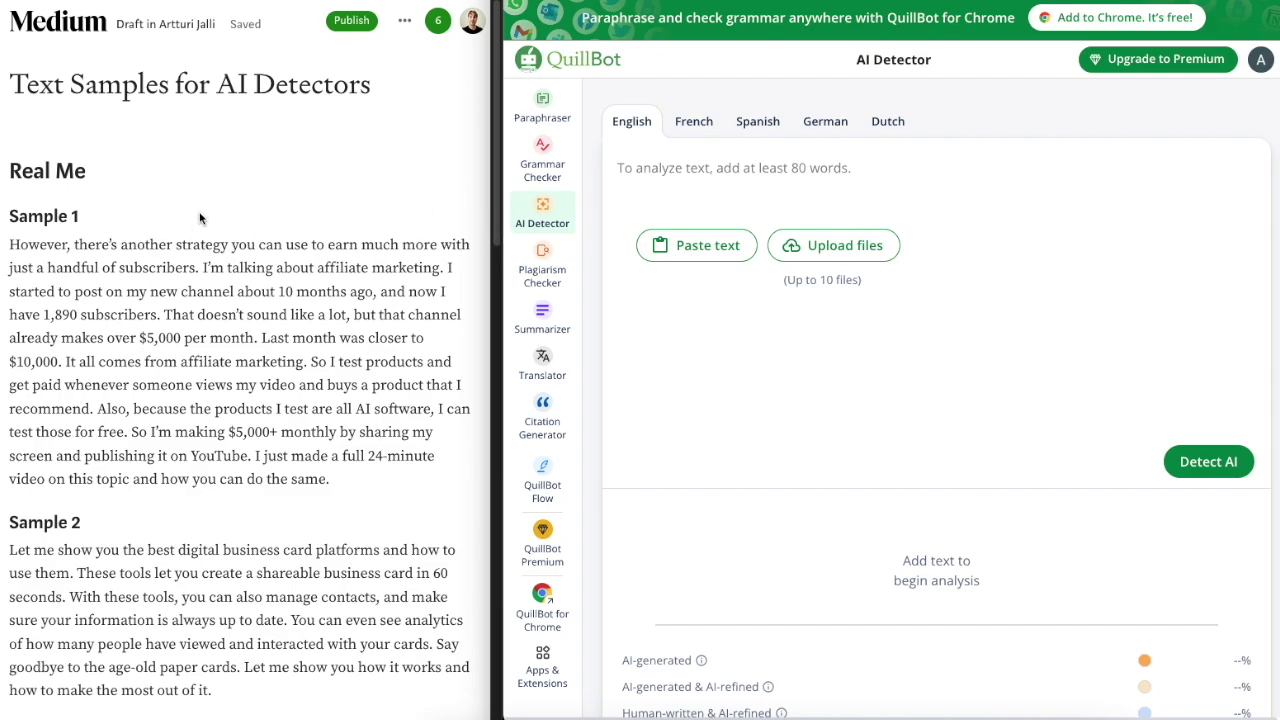
Examine the "Real Me" and "AI" sections of the draft and the text samples in each.
{"action": "scroll", "coordinate": [200, 218], "scroll_direction": "down", "scroll_amount": 1}
{"action": "left_click", "coordinate": [76, 170]}
{"action": "left_click_drag", "start_coordinate": [111, 174], "coordinate": [10, 164]}
{"action": "left_click_drag", "start_coordinate": [342, 455], "coordinate": [189, 378]}
{"action": "scroll", "coordinate": [105, 341], "scroll_direction": "down", "scroll_amount": 9}
{"action": "scroll", "coordinate": [104, 341], "scroll_direction": "down", "scroll_amount": 2}
{"action": "scroll", "coordinate": [104, 341], "scroll_direction": "up", "scroll_amount": 3}
{"action": "left_click_drag", "start_coordinate": [51, 104], "coordinate": [6, 92]}
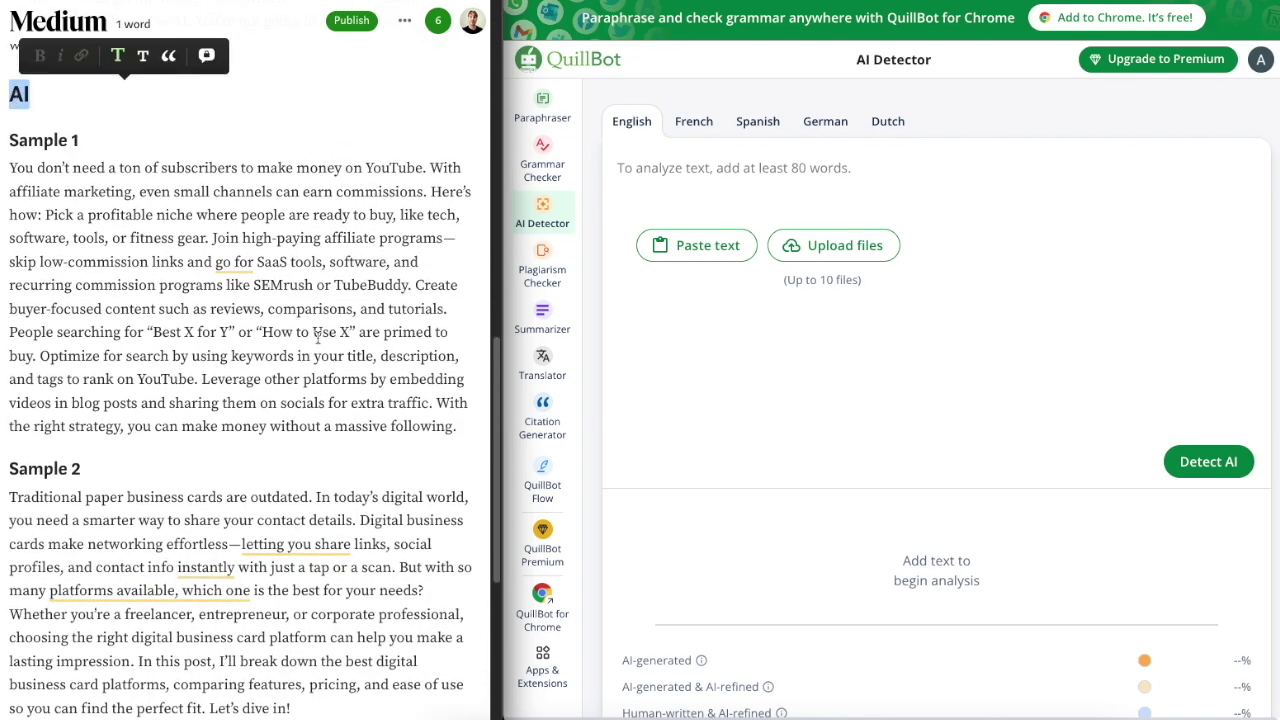
{"action": "scroll", "coordinate": [317, 338], "scroll_direction": "down", "scroll_amount": 4}
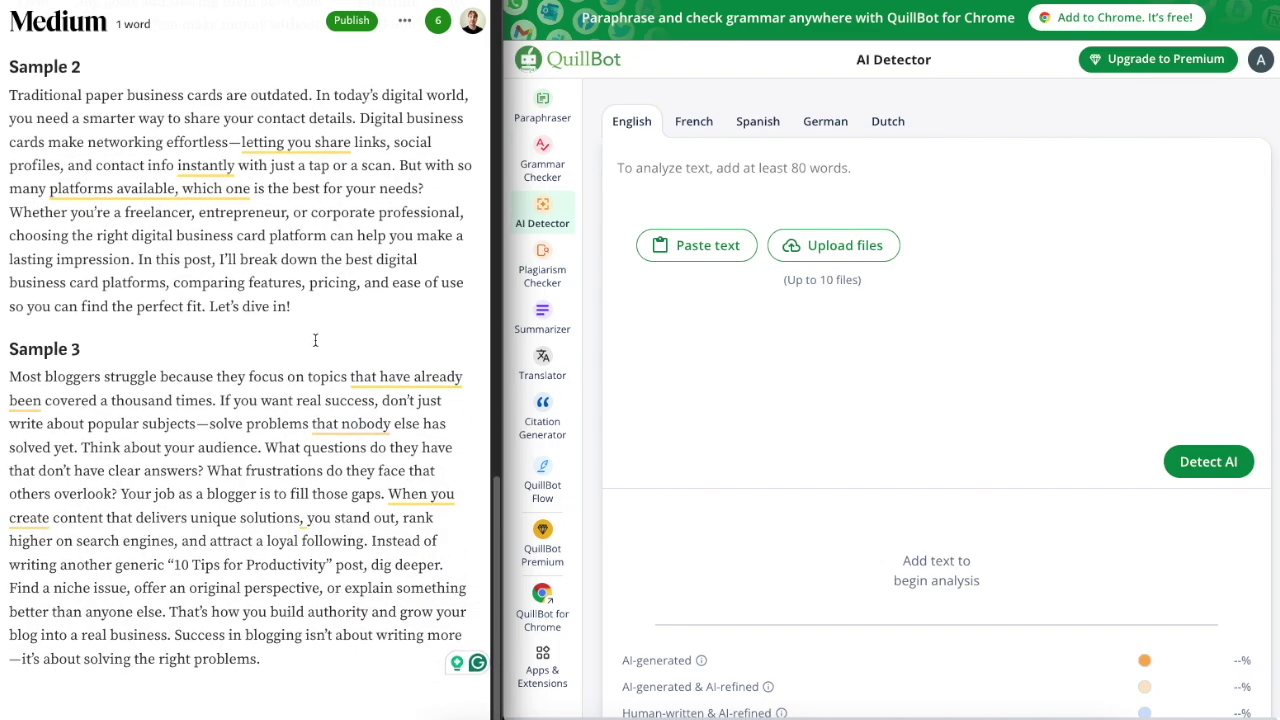
{"action": "scroll", "coordinate": [314, 340], "scroll_direction": "up", "scroll_amount": 15}
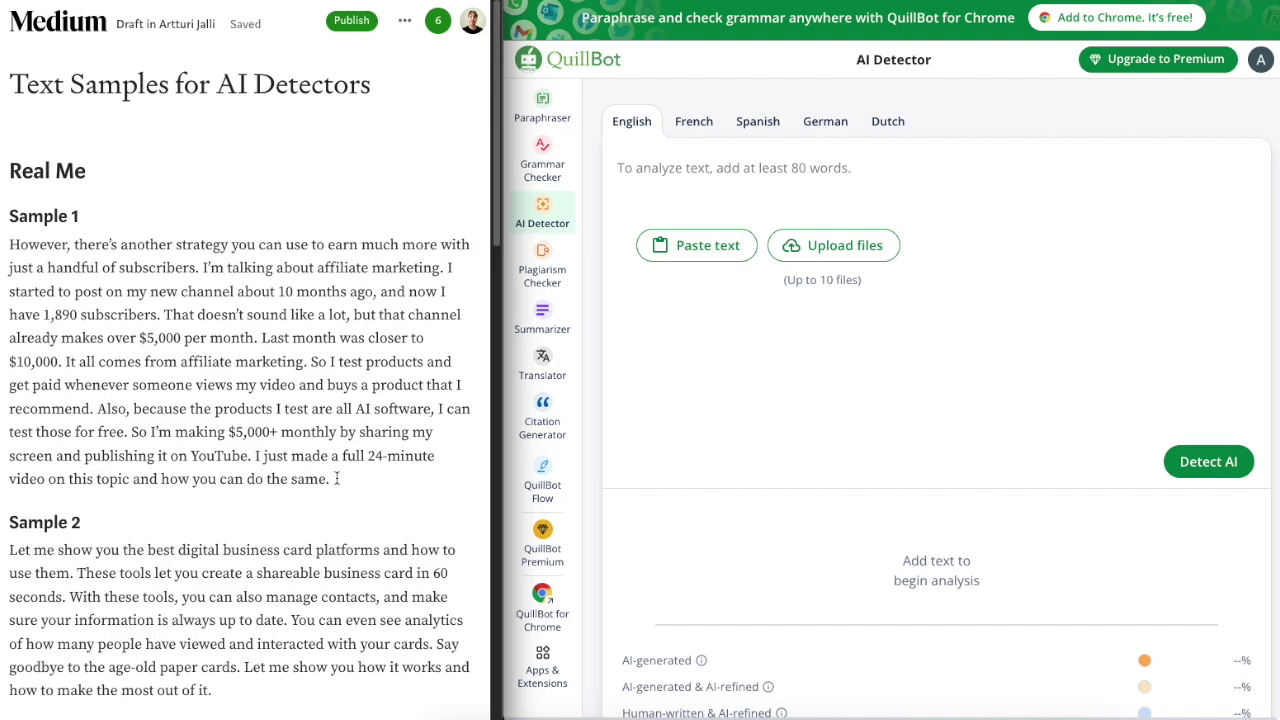
Copy Sample 1 of the "Real Me" section into the QuillBot AI Detector and run the AI detection on it.
{"action": "left_click_drag", "start_coordinate": [338, 478], "coordinate": [2, 250]}
{"action": "key", "text": "super+c"}
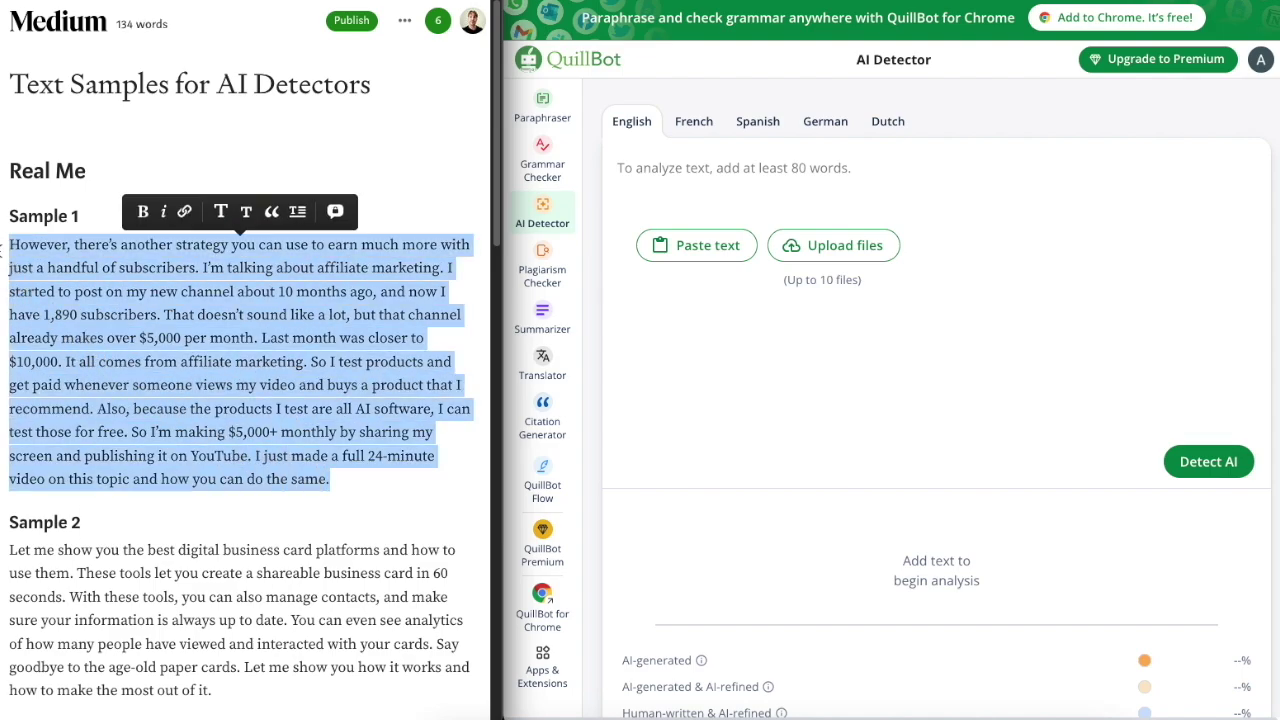
{"action": "left_click", "coordinate": [686, 168]}
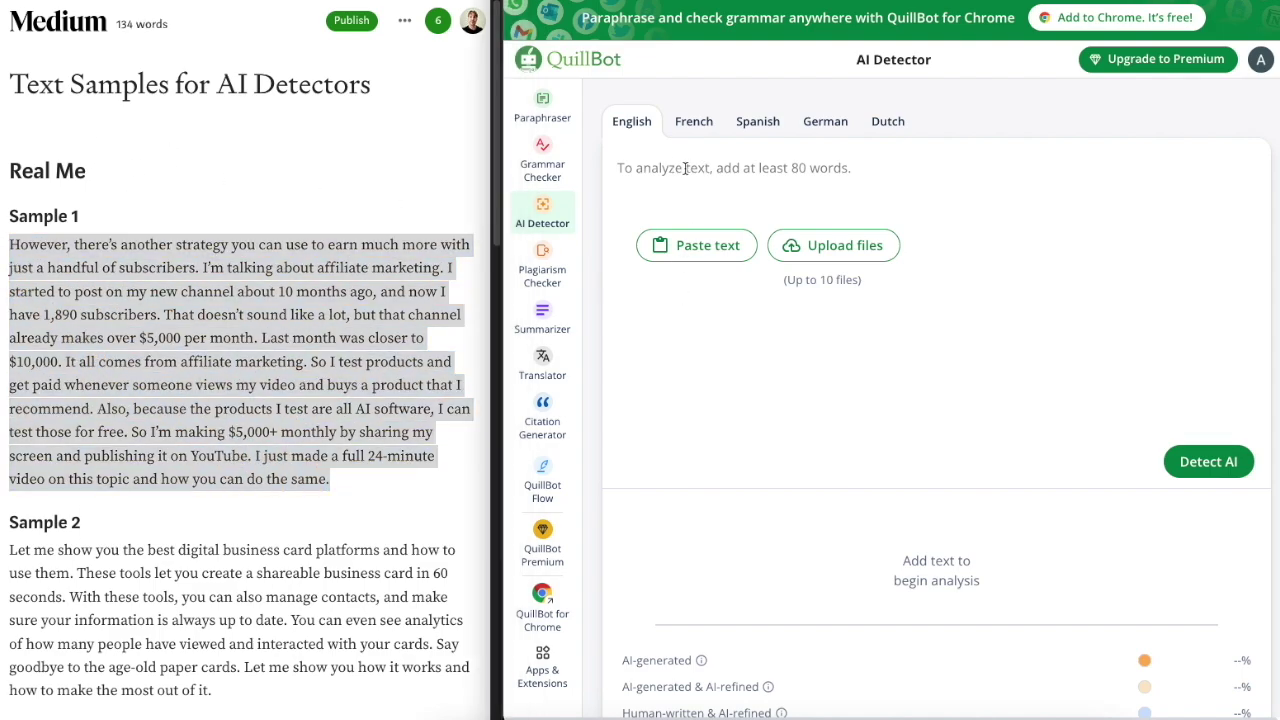
{"action": "key", "text": "super+v"}
{"action": "left_click", "coordinate": [1199, 455]}
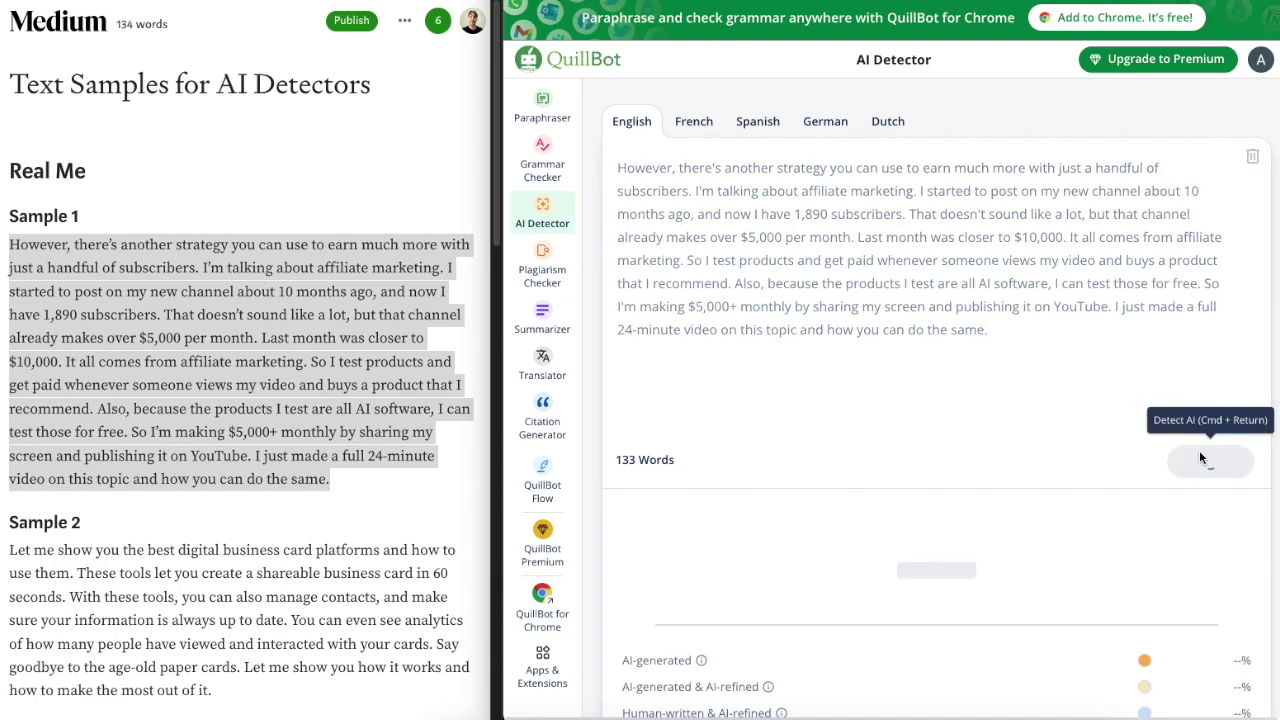
{"action": "scroll", "coordinate": [1178, 420], "scroll_direction": "down", "scroll_amount": 1}
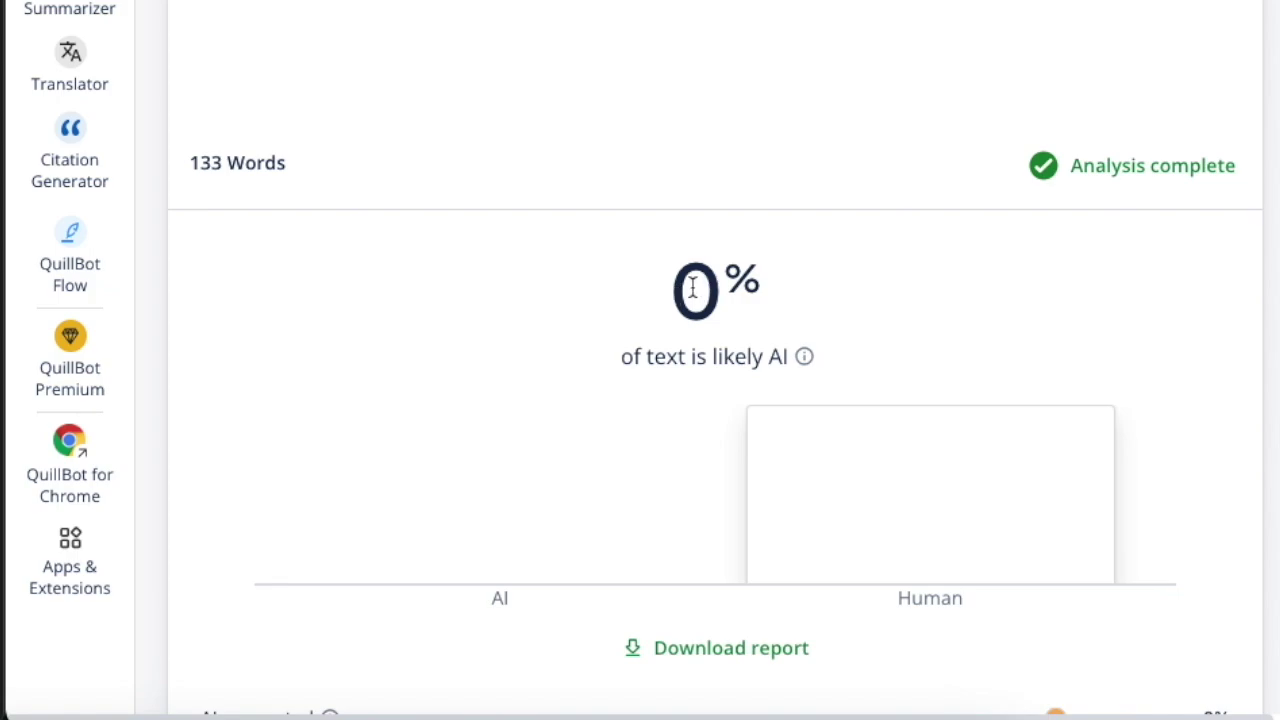
{"action": "scroll", "coordinate": [692, 283], "scroll_direction": "up", "scroll_amount": 1}
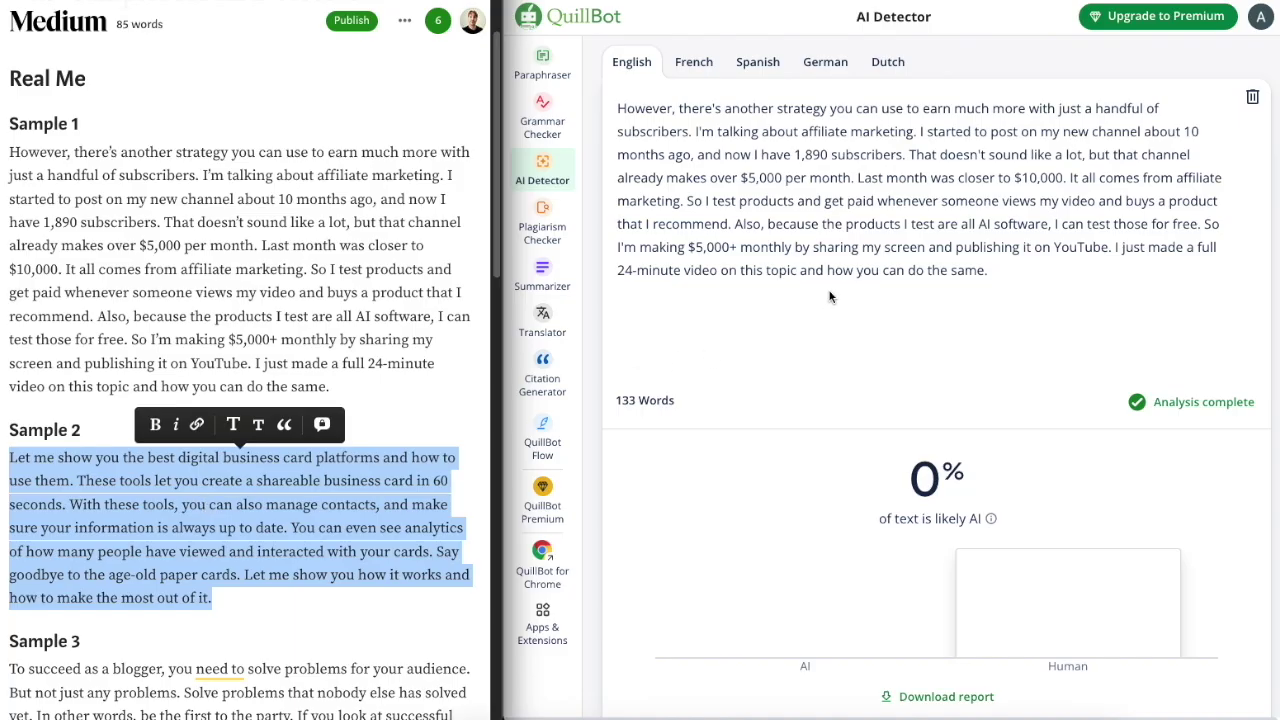
Replace the detector text with Sample 2 of the "Real Me" section and analyze it for AI.
{"action": "left_click", "coordinate": [973, 261]}
{"action": "left_click_drag", "start_coordinate": [997, 266], "coordinate": [594, 138]}
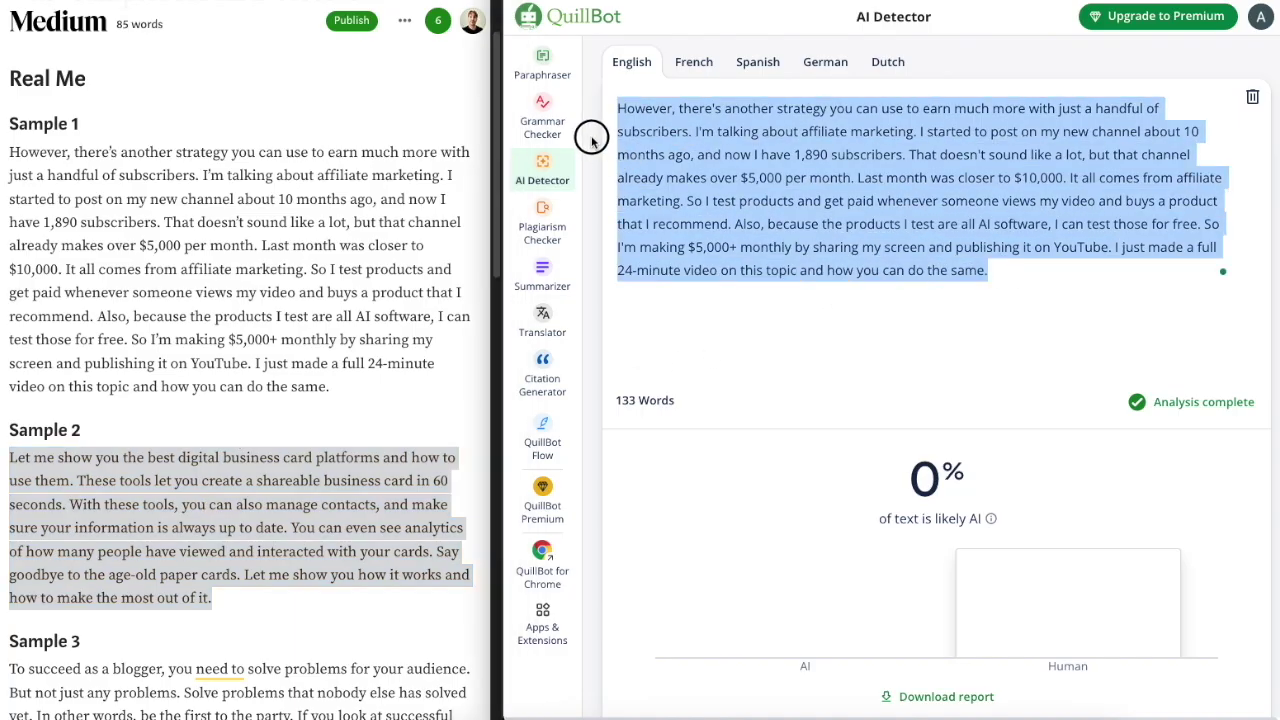
{"action": "type", "text": "Let me show you the best digital business card platforms and how to use them. These tools let you create a shareable business card in 60 seconds. With these tools, you can also manage contacts, and make sure your information is always up to date. You can even see analytics of how many people have viewed and interacted with your cards. Say goodbye to the age-old paper cards. Let me show you how it works and how to make the most out of it."}
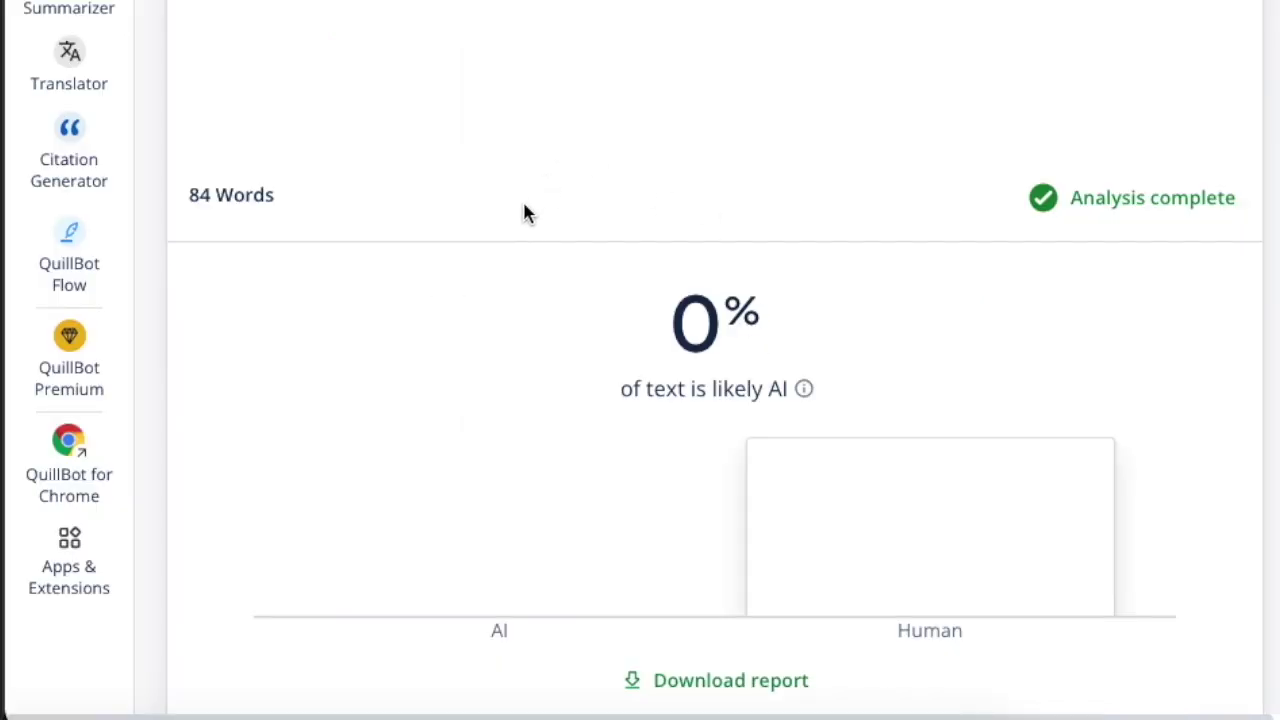
Replace the detector text with Sample 3 of the "Real Me" section and run the detection again.
{"action": "left_click_drag", "start_coordinate": [38, 524], "coordinate": [9, 266]}
{"action": "key", "text": "ctrl+c"}
{"action": "left_click", "coordinate": [832, 243]}
{"action": "key", "text": "ctrl+a"}
{"action": "key", "text": "ctrl+v"}
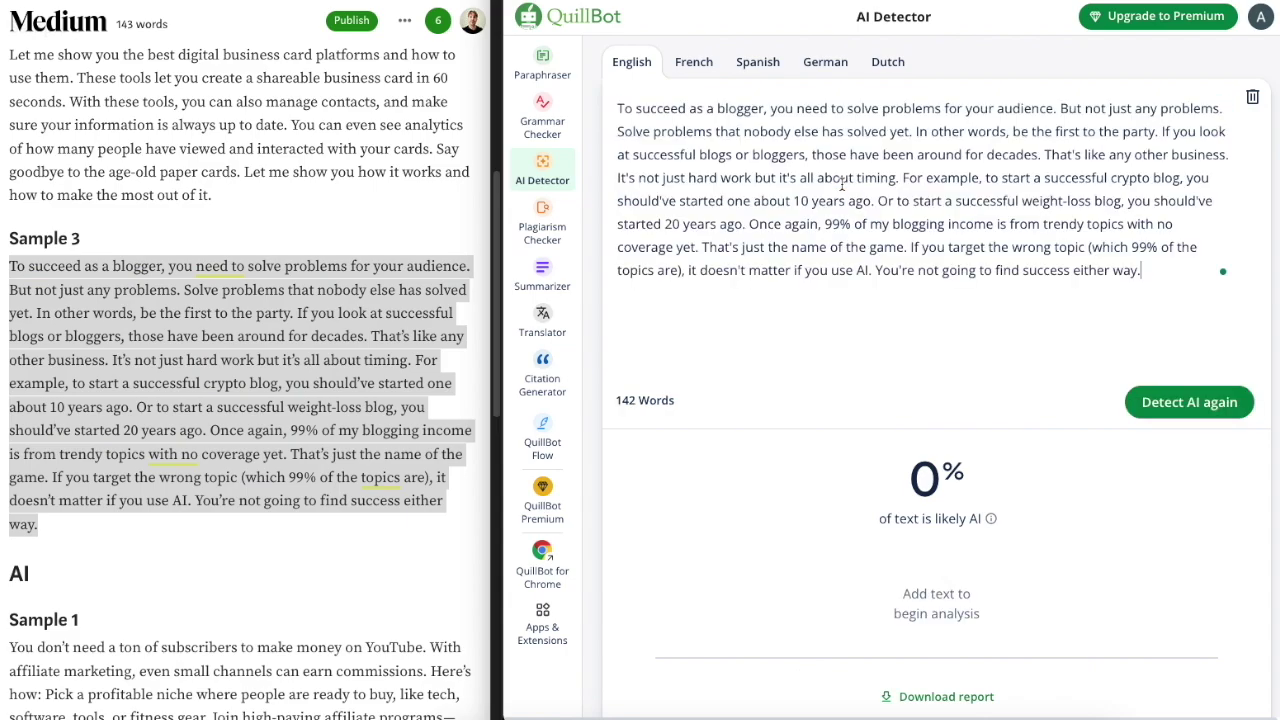
{"action": "left_click", "coordinate": [1190, 402]}
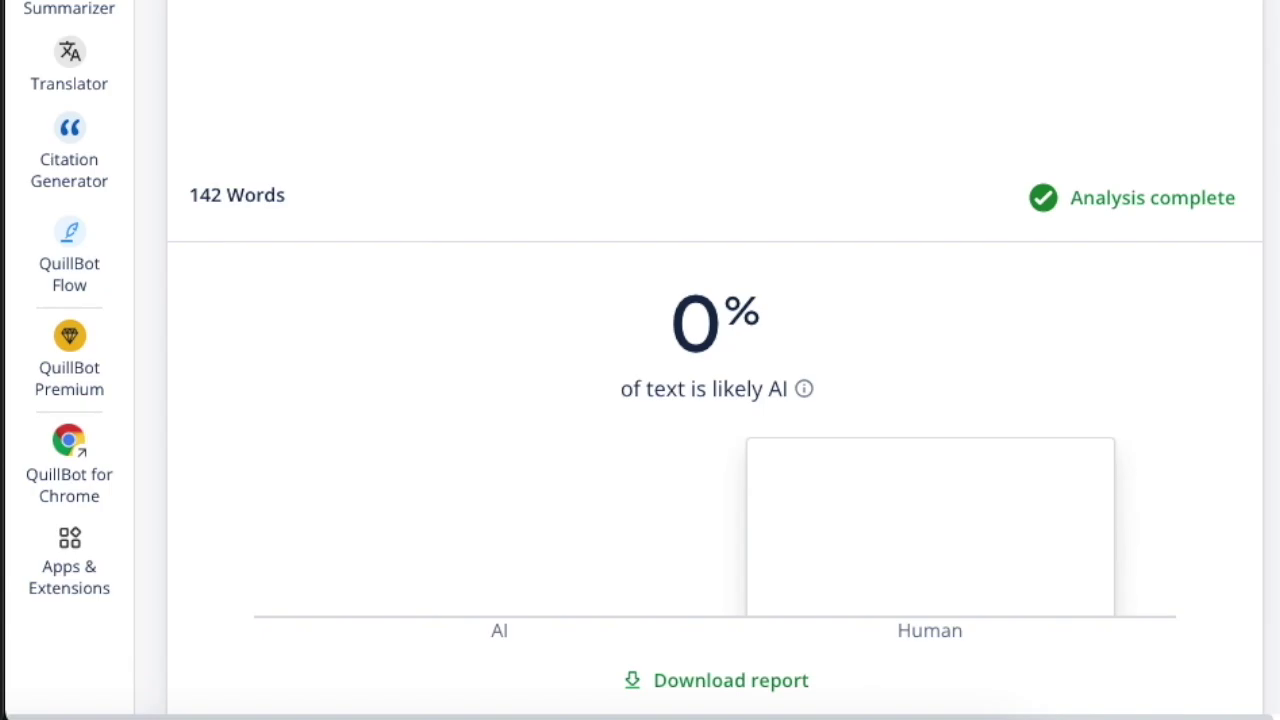
Copy Sample 1 of the "AI" section over the detector text and run the detection again.
{"action": "scroll", "coordinate": [214, 329], "scroll_direction": "down", "scroll_amount": 1}
{"action": "triple_click", "coordinate": [214, 329]}
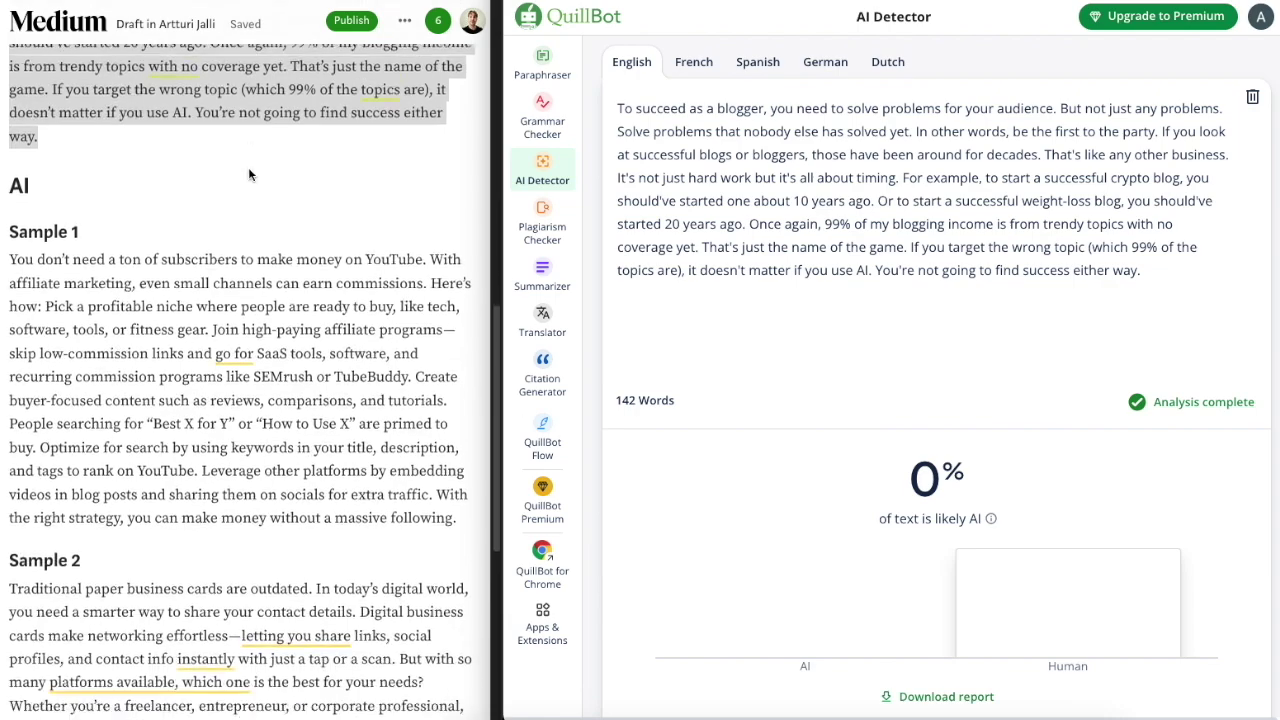
{"action": "left_click", "coordinate": [802, 310]}
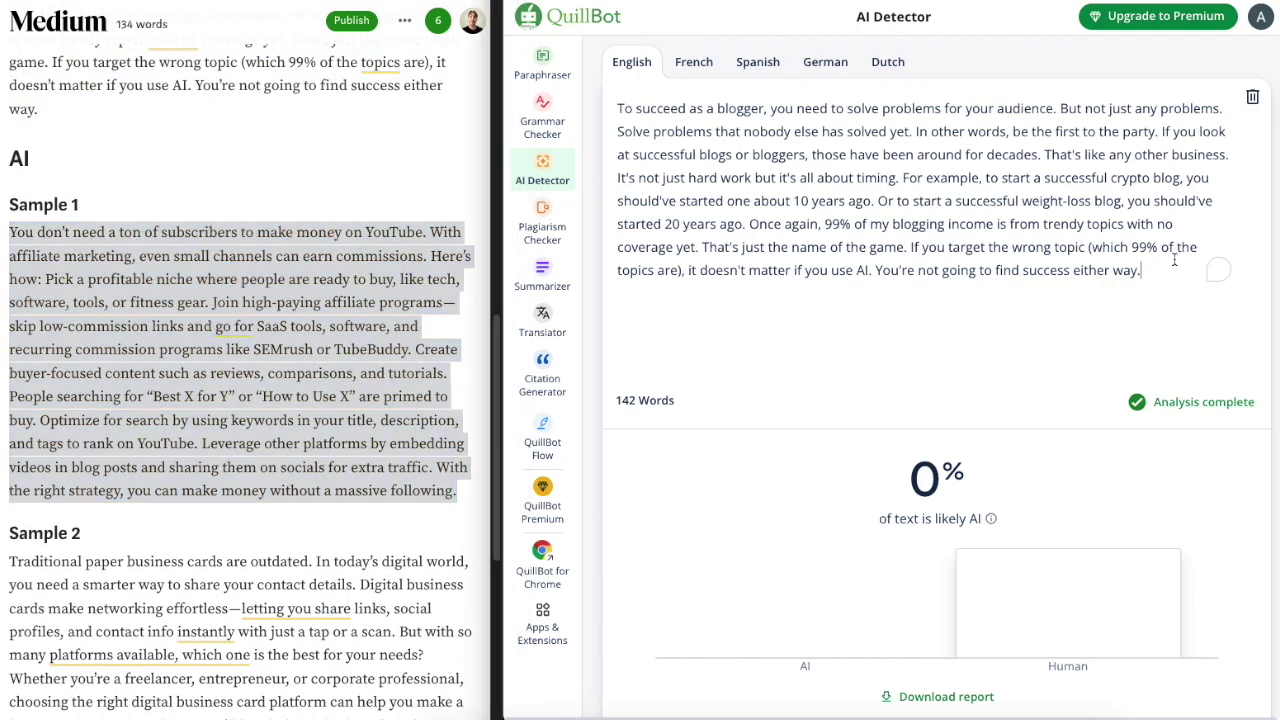
{"action": "key", "text": "ctrl+a"}
{"action": "type", "text": "You don't need a ton of subscribers to make money on YouTube. With affiliate marketing, even small channels can earn commissions. Here's how: Pick a profitable niche where people are ready to buy, like tech, software, tools, or fitness gear. Join high-paying affiliate programs-skip low-commission links and go for SaaS tools, software, and recurring commission programs like SEMrush or TubeBuddy. Create buyer-focused content such as reviews, comparisons, and tutorials. People searching for \"Best X for Y\" or \"How to Use X\" are primed to buy. Optimize for search by using keywords in your title, description, and tags to rank on YouTube. Leverage other platforms by embedding videos in blog posts and sharing them on socials for extra traffic. With the right strategy, you can make money without a massive following."}
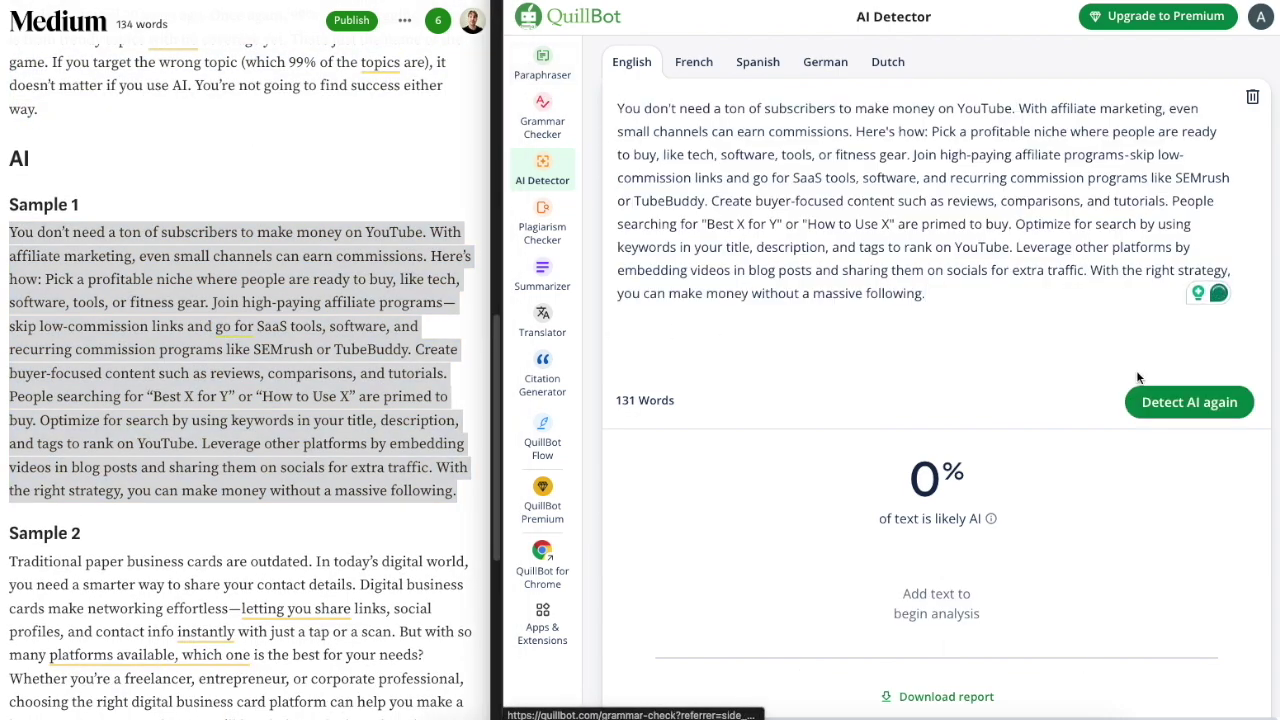
{"action": "left_click", "coordinate": [1160, 402]}
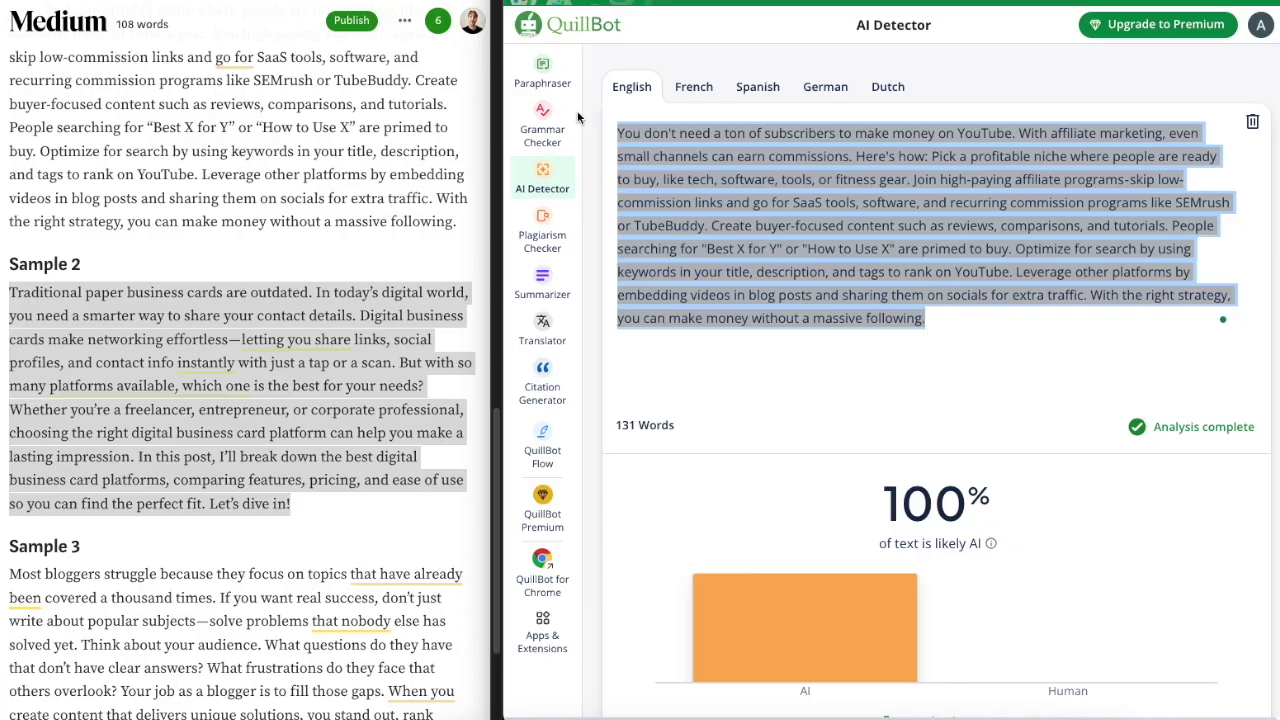
Replace the detector text with Sample 2 of the "AI" section and run the detection again.
{"action": "key", "text": "ctrl+a"}
{"action": "type", "text": "Traditional paper business cards are outdated. In today's digital world, you need a smarter way to share your contact details. Digital business cards make networking effortless—letting you share links, social profiles, and contact info instantly with just a tap or a scan. But with so many platforms available, which one is the best for your needs? Whether you're a freelancer, entrepreneur, or corporate professional, choosing the right digital business card platform can help you make a lasting impression. In this post, I'll break down the best digital business card platforms, comparing features, pricing, and ease of use so you can find the perfect fit. Let's dive in!"}
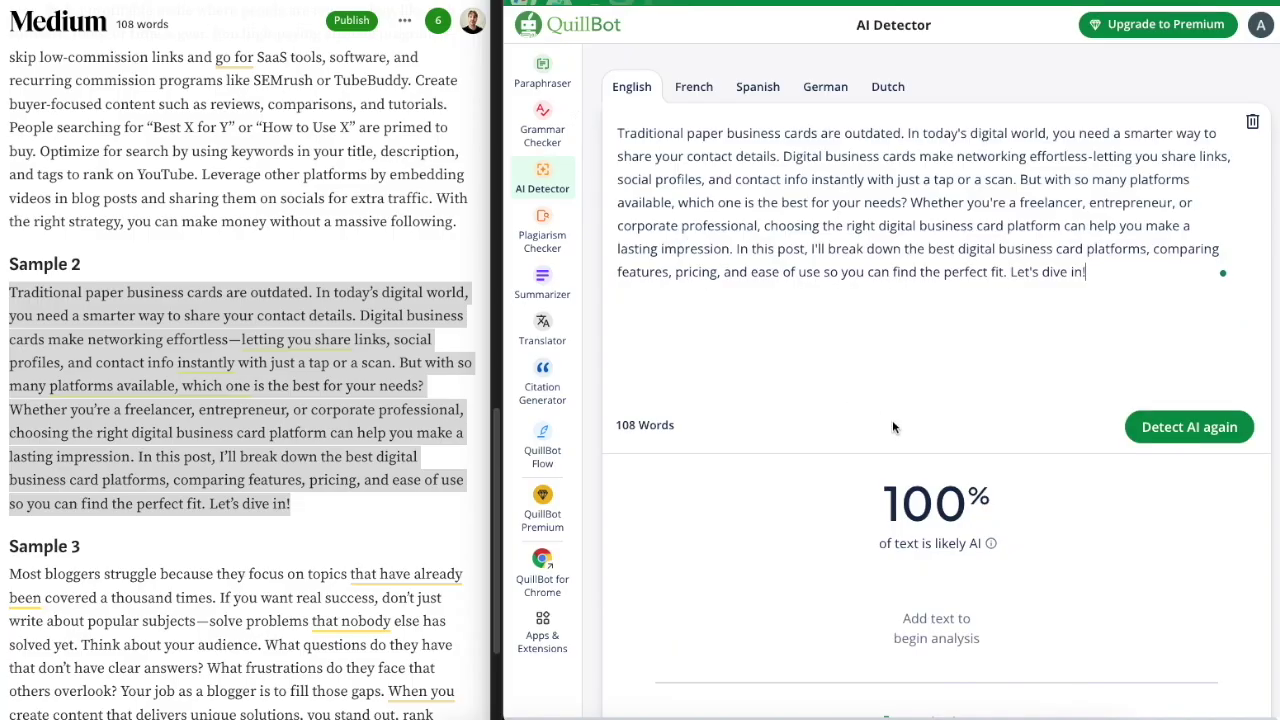
{"action": "left_click", "coordinate": [1162, 430]}
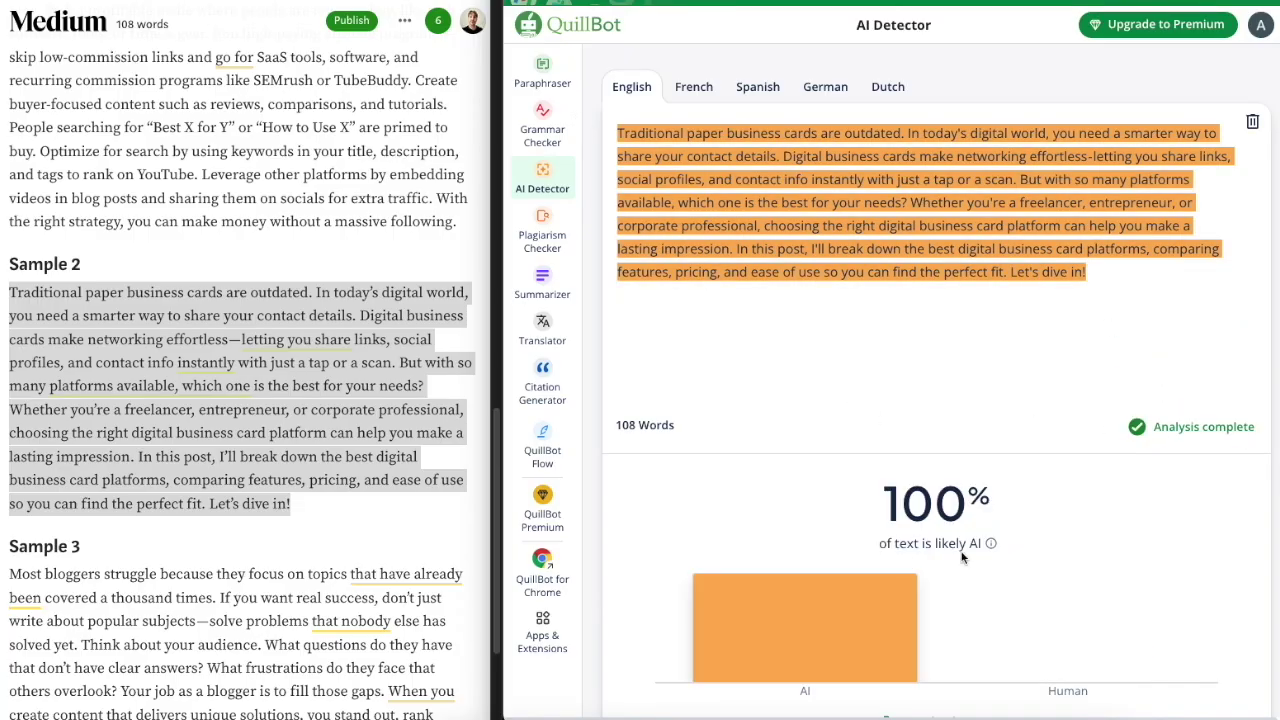
Copy Sample 3 of the "AI" section over the detector text and run the detection again.
{"action": "left_click", "coordinate": [192, 488]}
{"action": "scroll", "coordinate": [192, 488], "scroll_direction": "down", "scroll_amount": 4}
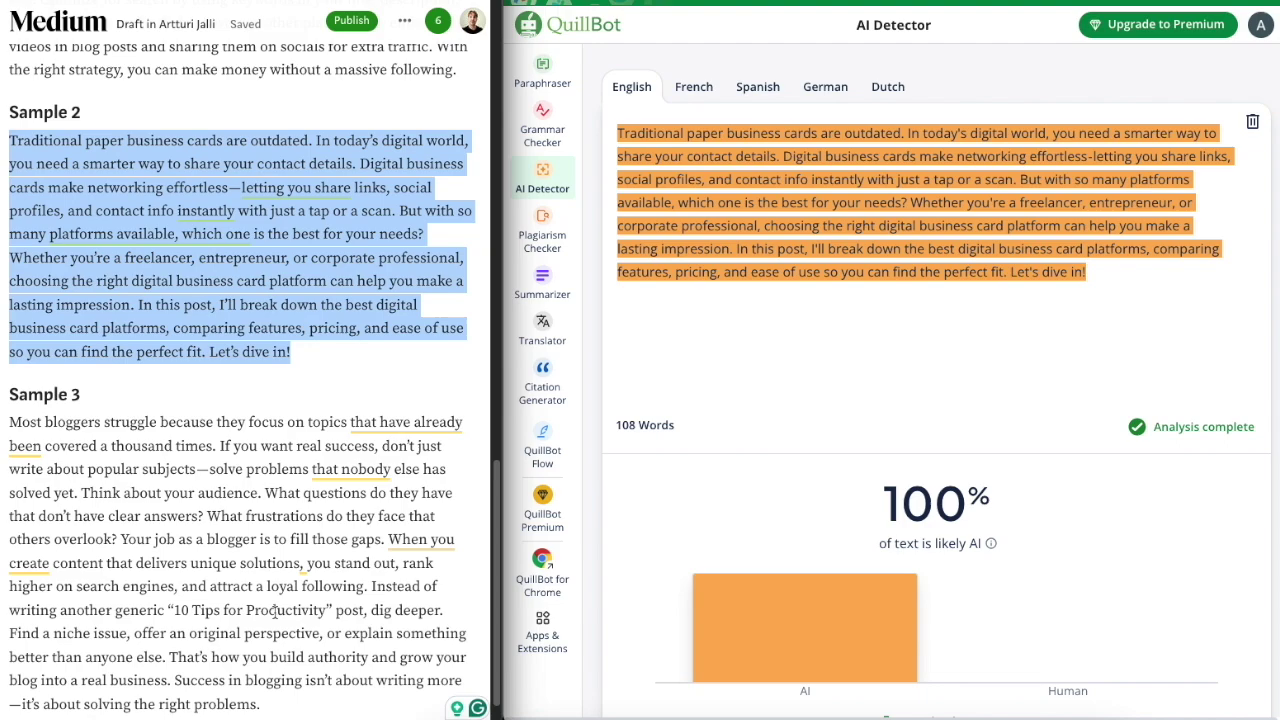
{"action": "left_click_drag", "start_coordinate": [275, 663], "coordinate": [4, 374]}
{"action": "left_click_drag", "start_coordinate": [1115, 295], "coordinate": [598, 140]}
{"action": "type", "text": "Most bloggers struggle because they focus on topics that have already been covered a thousand times. If you want real success, don't just write about popular subjects-solve problems that nobody else has solved yet. Think about your audience. What questions do they have that don't have clear answers? What frustrations do they face that others overlook? Your job as a blogger is to fill those gaps. When you create content that delivers unique solutions, you stand out, rank higher on search engines, and attract a loyal following. Instead of writing another generic \"10 Tips for Productivity\" post, dig deeper. Find a niche issue, offer an original perspective, or explain something better than anyone else. That's how you build authority and grow your blog into a real business. Success in blogging isn't about writing more-it's about solving the right problems."}
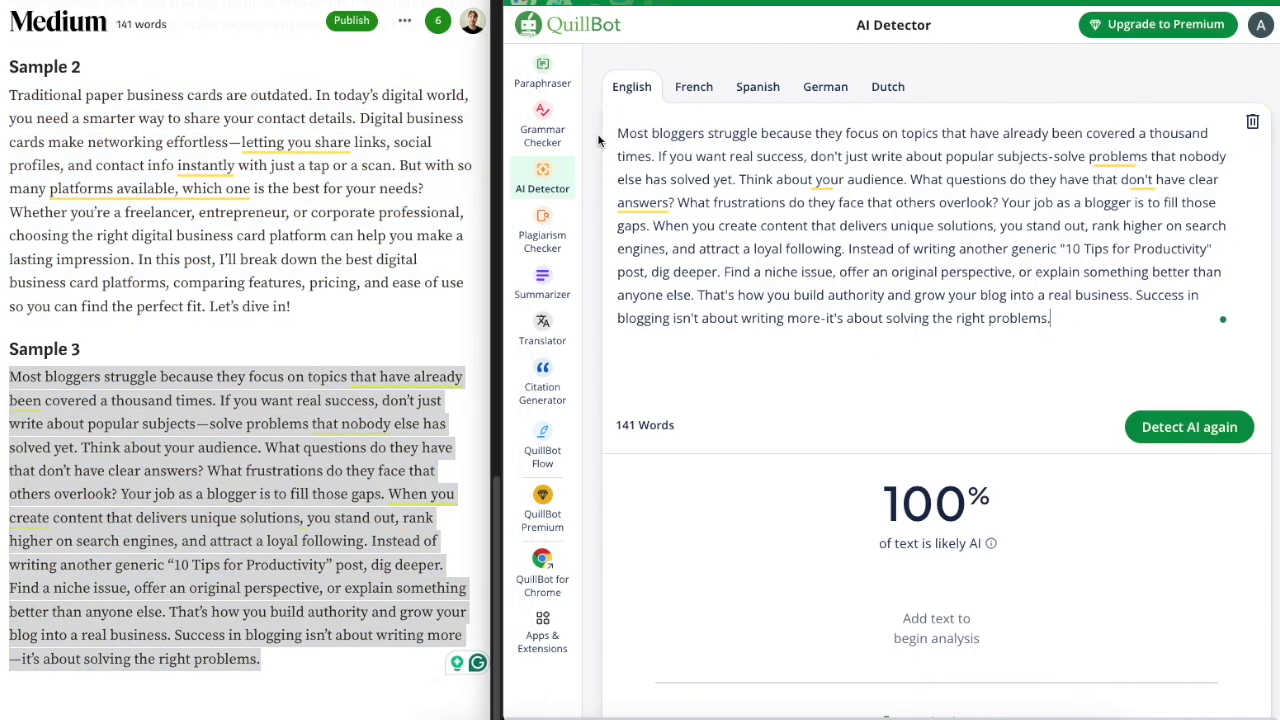
{"action": "left_click", "coordinate": [1162, 430]}
{"action": "scroll", "coordinate": [960, 310], "scroll_direction": "down", "scroll_amount": 2}
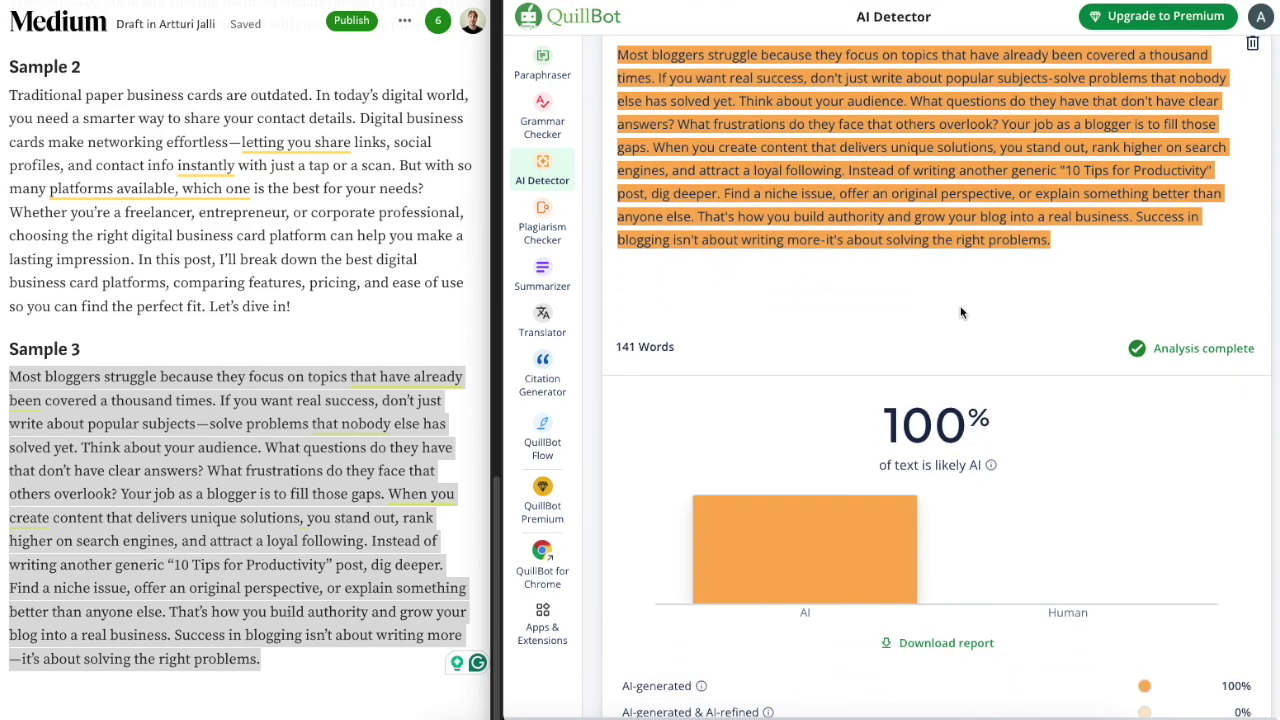
Delete the periods after "solved yet" and "dig deeper" in the detector text.
{"action": "scroll", "coordinate": [96, 284], "scroll_direction": "up", "scroll_amount": 15}
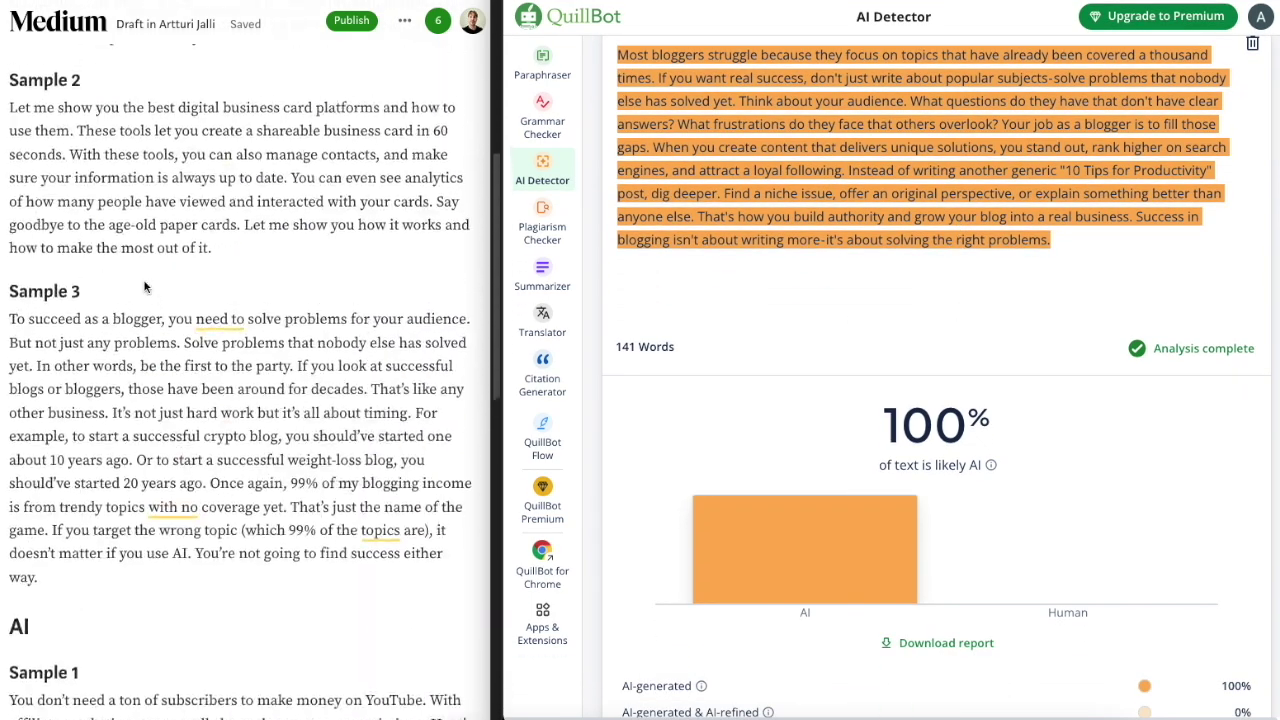
{"action": "scroll", "coordinate": [145, 287], "scroll_direction": "up", "scroll_amount": 2}
{"action": "scroll", "coordinate": [1110, 360], "scroll_direction": "up", "scroll_amount": 2}
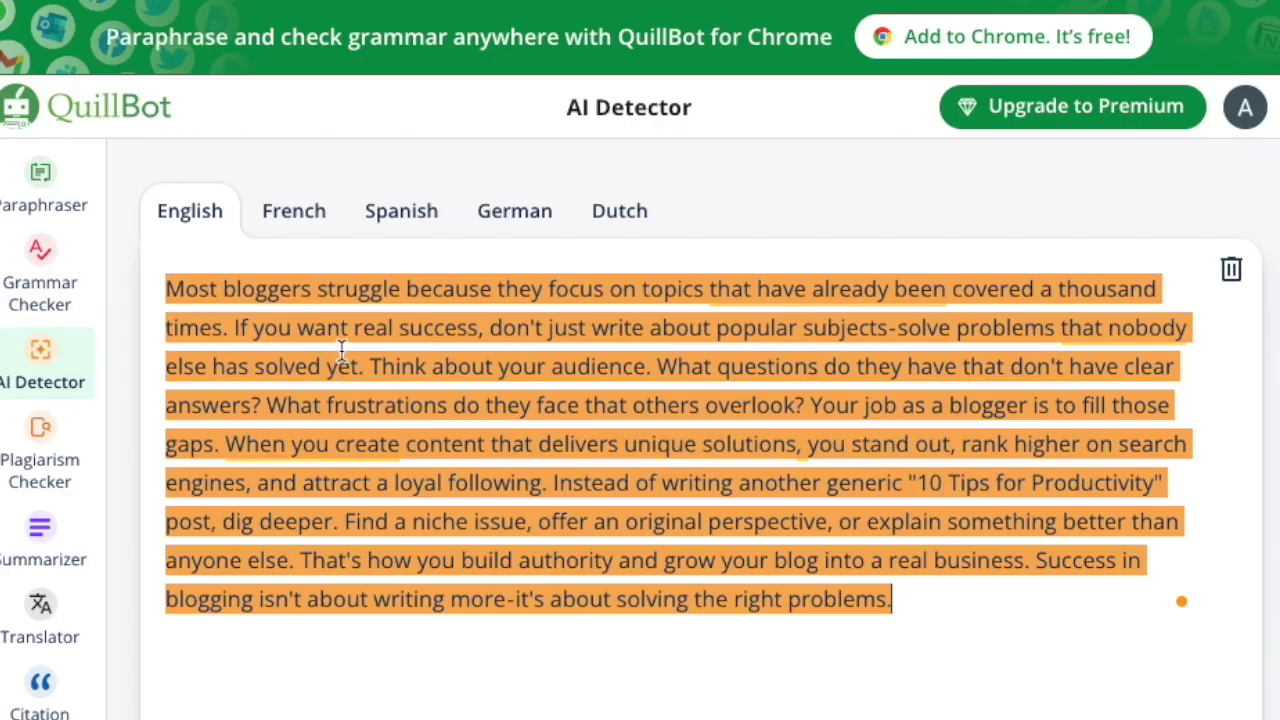
{"action": "left_click", "coordinate": [733, 217]}
{"action": "left_click_drag", "start_coordinate": [739, 219], "coordinate": [729, 220]}
{"action": "key", "text": "BackSpace"}
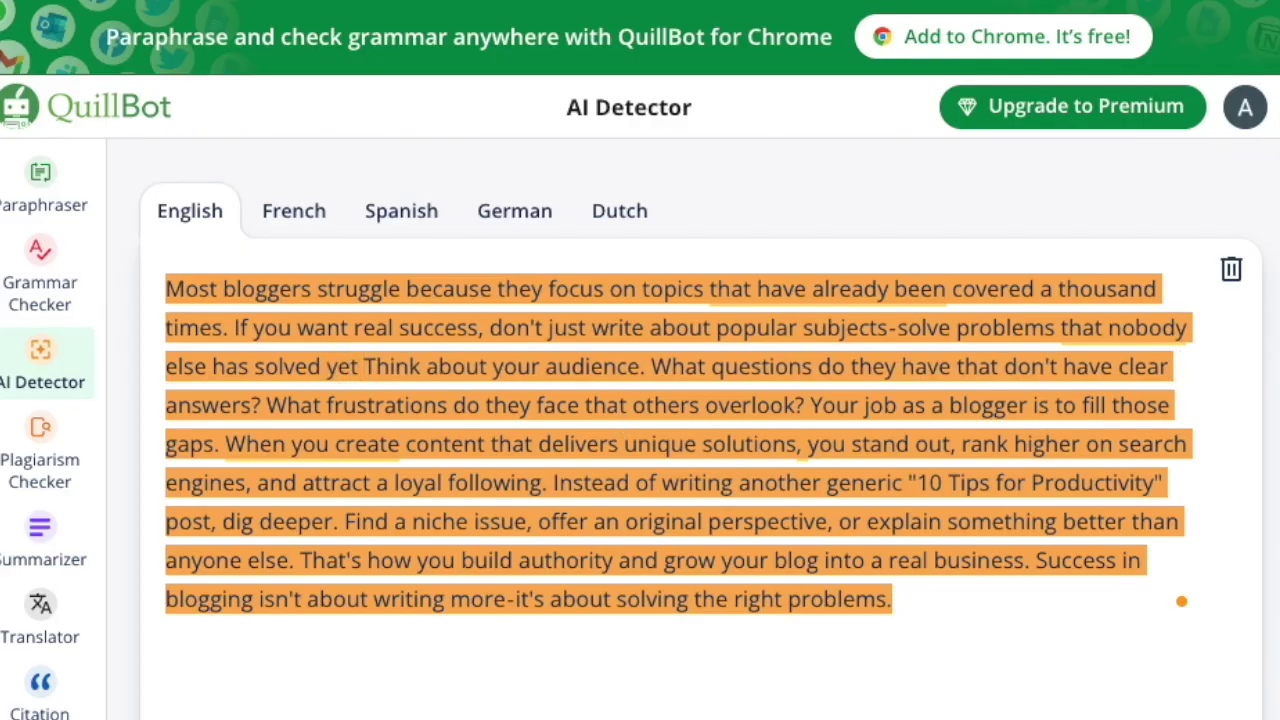
{"action": "left_click", "coordinate": [342, 522]}
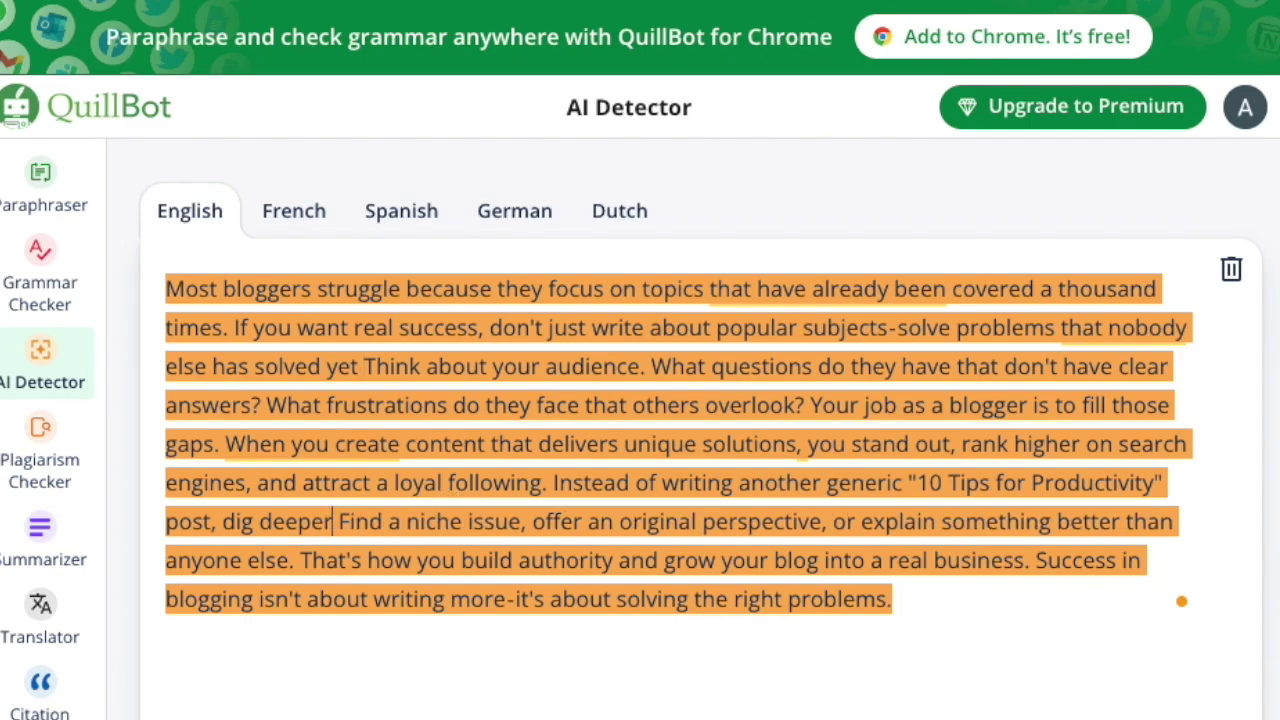
Misspell "questions" as "quetions", "you" before "stand out" as "yo" and "blog" as "blo", remove the final period, and rerun the detection.
{"action": "left_click", "coordinate": [303, 440]}
{"action": "left_click", "coordinate": [1056, 471]}
{"action": "left_click", "coordinate": [758, 368]}
{"action": "key", "text": "BackSpace"}
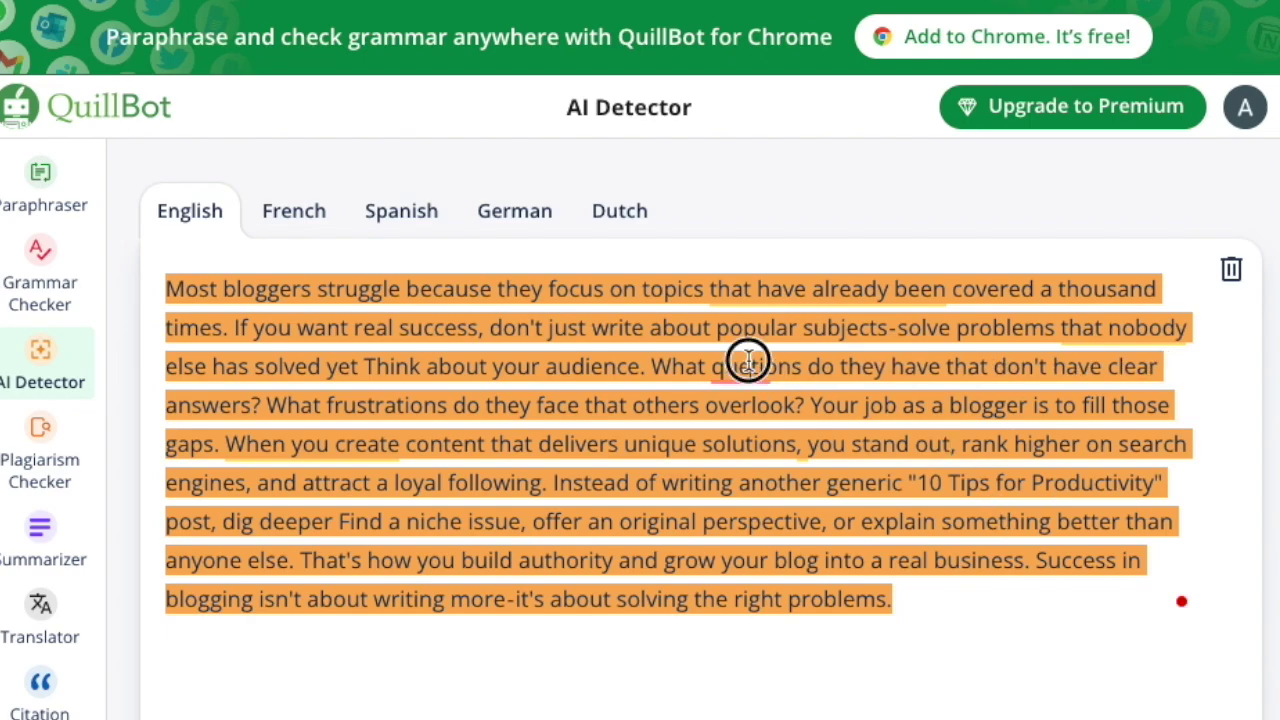
{"action": "left_click", "coordinate": [1105, 483]}
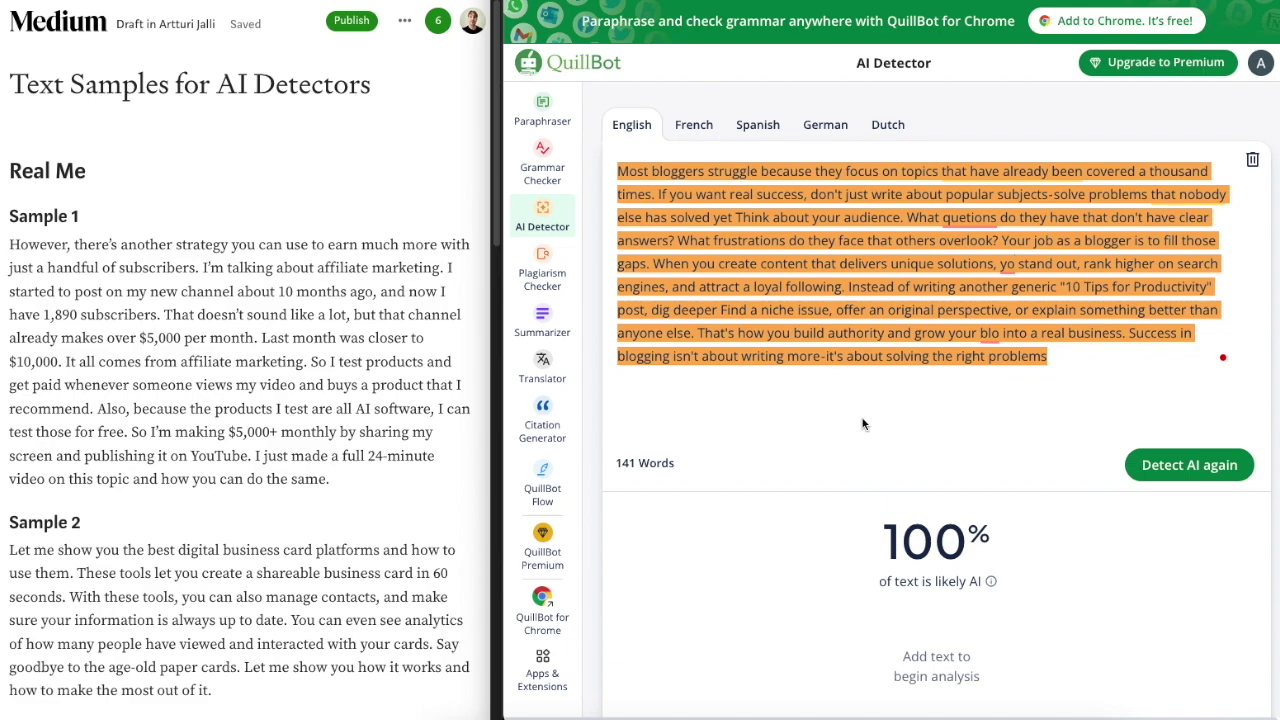
{"action": "scroll", "coordinate": [960, 480], "scroll_direction": "down", "scroll_amount": 1}
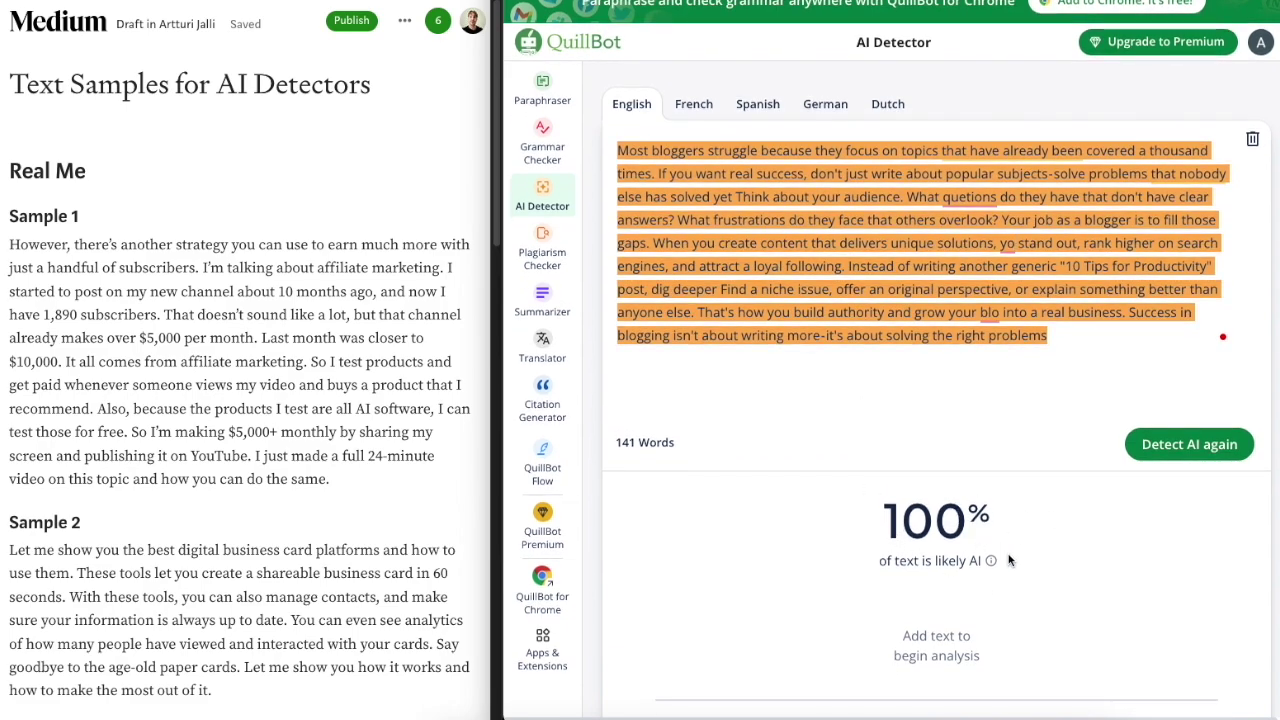
{"action": "left_click", "coordinate": [1186, 446]}
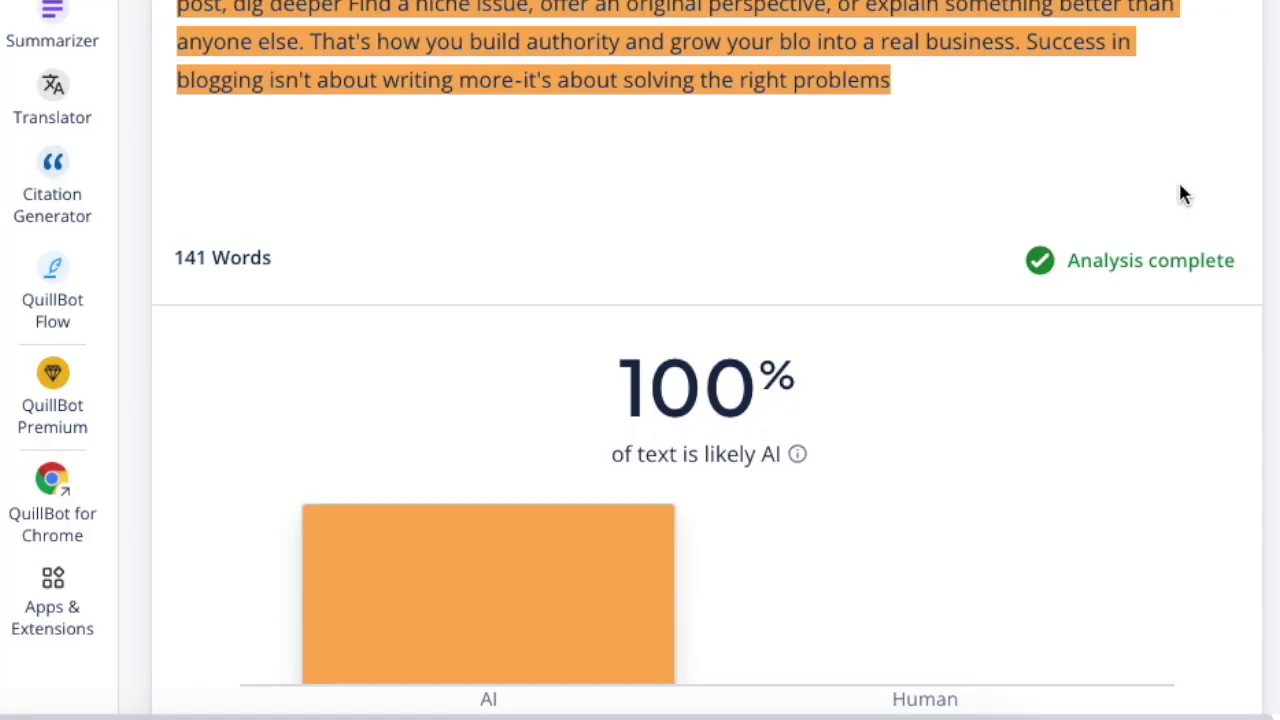
Delete the period after "gaps" in the detector text and rerun the AI detection.
{"action": "left_click", "coordinate": [954, 95]}
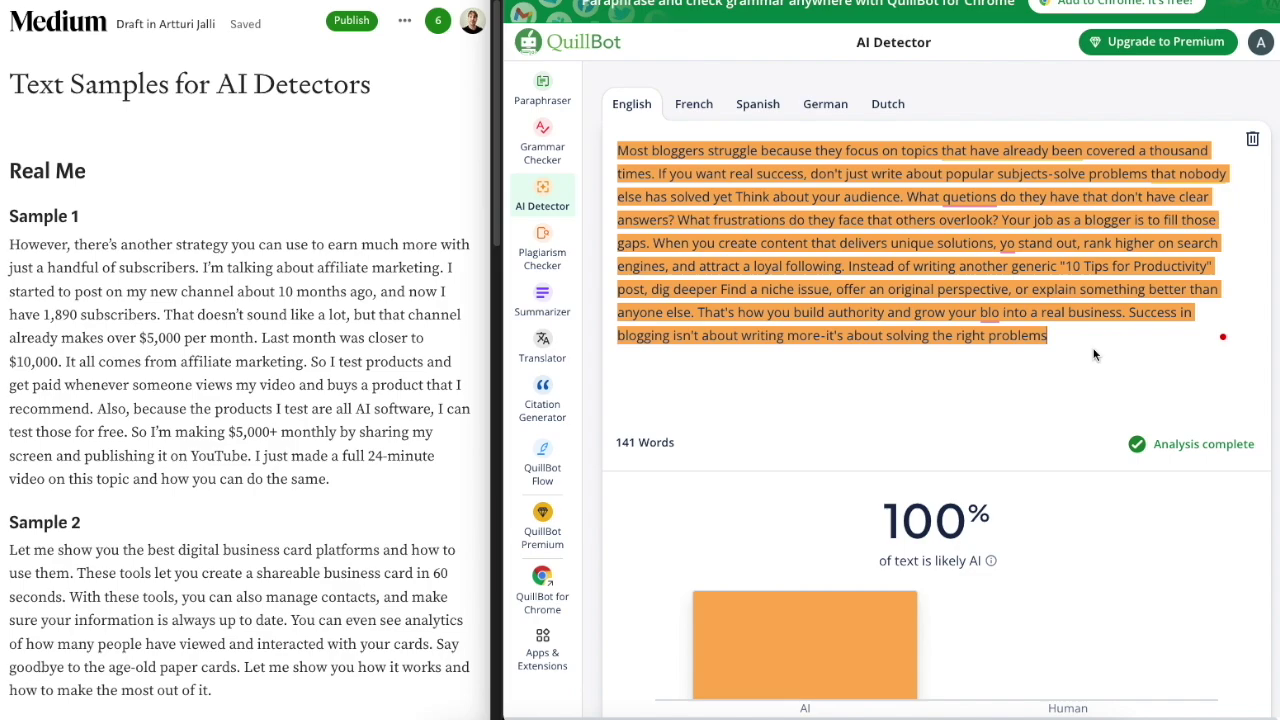
{"action": "scroll", "coordinate": [1092, 348], "scroll_direction": "up", "scroll_amount": 1}
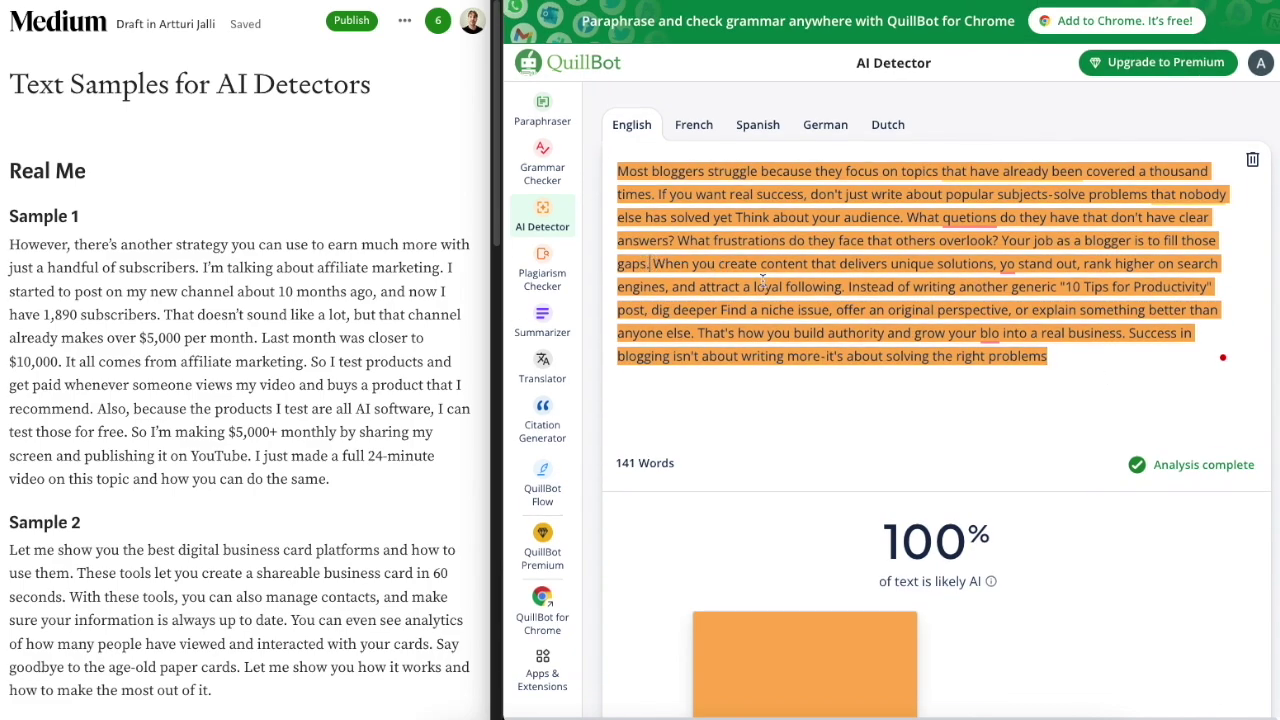
{"action": "left_click", "coordinate": [1210, 464]}
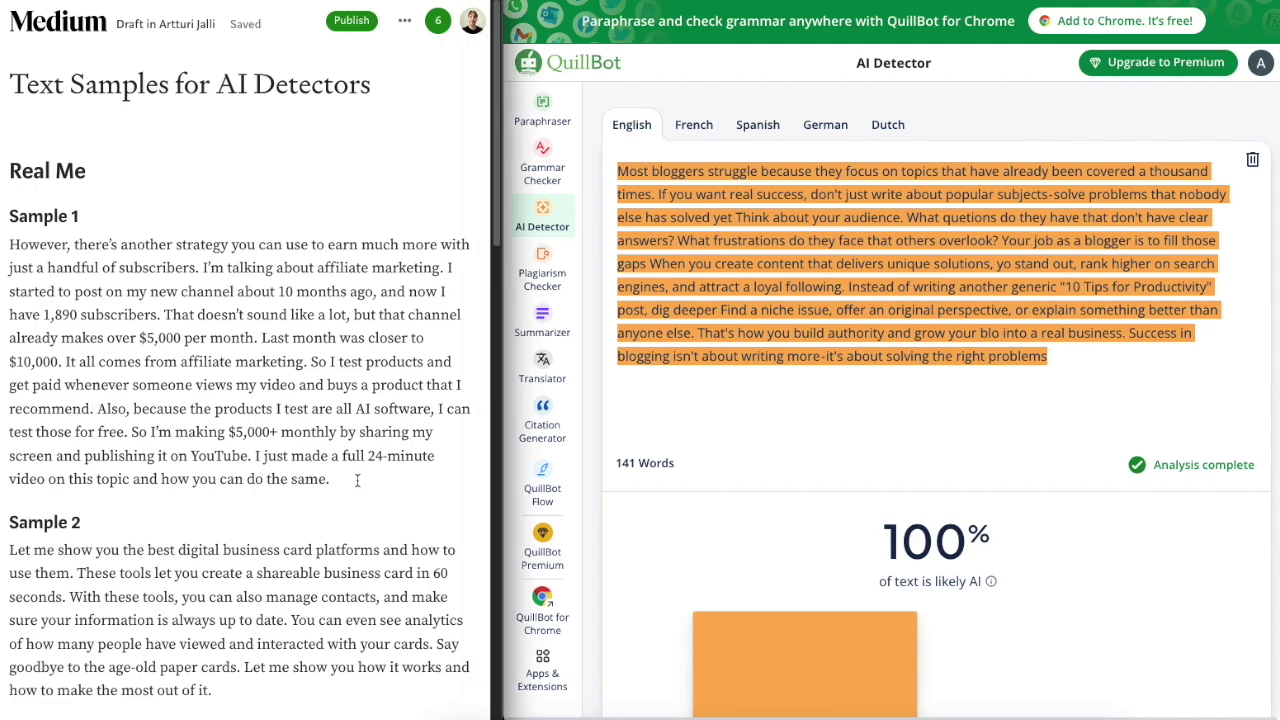
Copy Sample 1 of the "Real Me" section into ChatGPT and send it with the instruction "Rephrase this text in my writing style.".
{"action": "left_click_drag", "start_coordinate": [357, 480], "coordinate": [7, 244]}
{"action": "key", "text": "ctrl+c"}
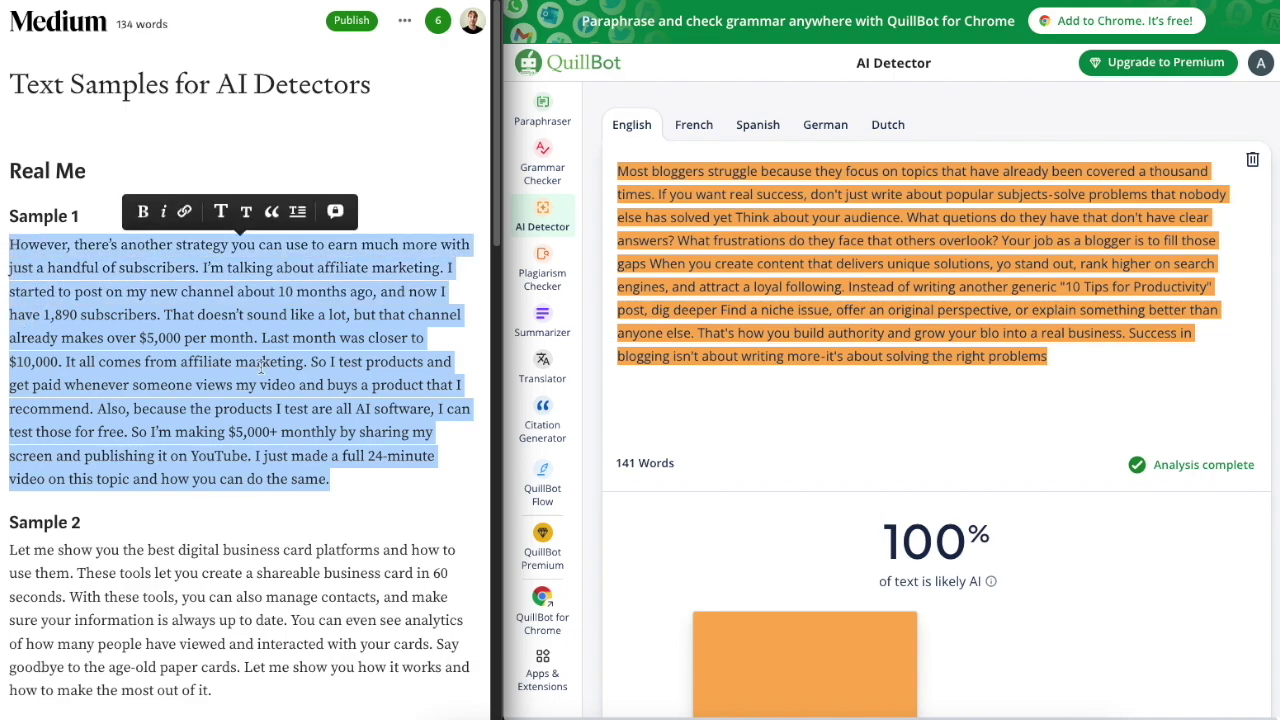
{"action": "key", "text": "super+Tab"}
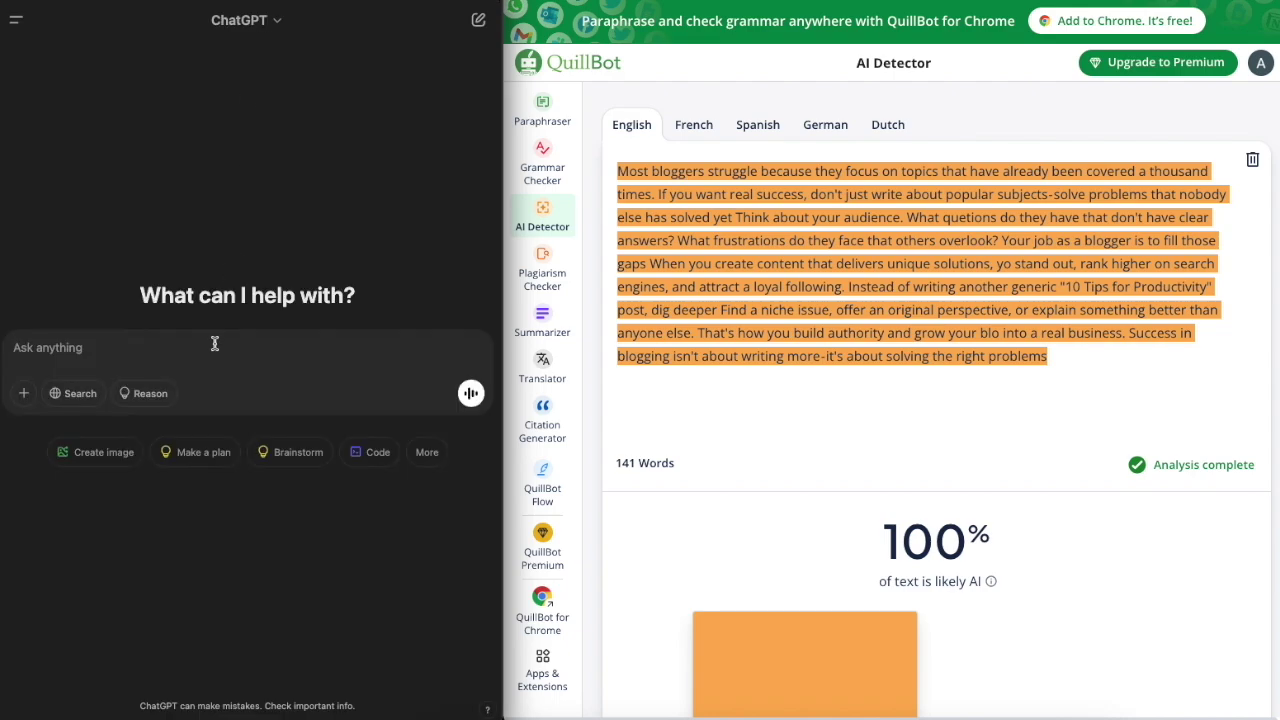
{"action": "key", "text": "ctrl+v"}
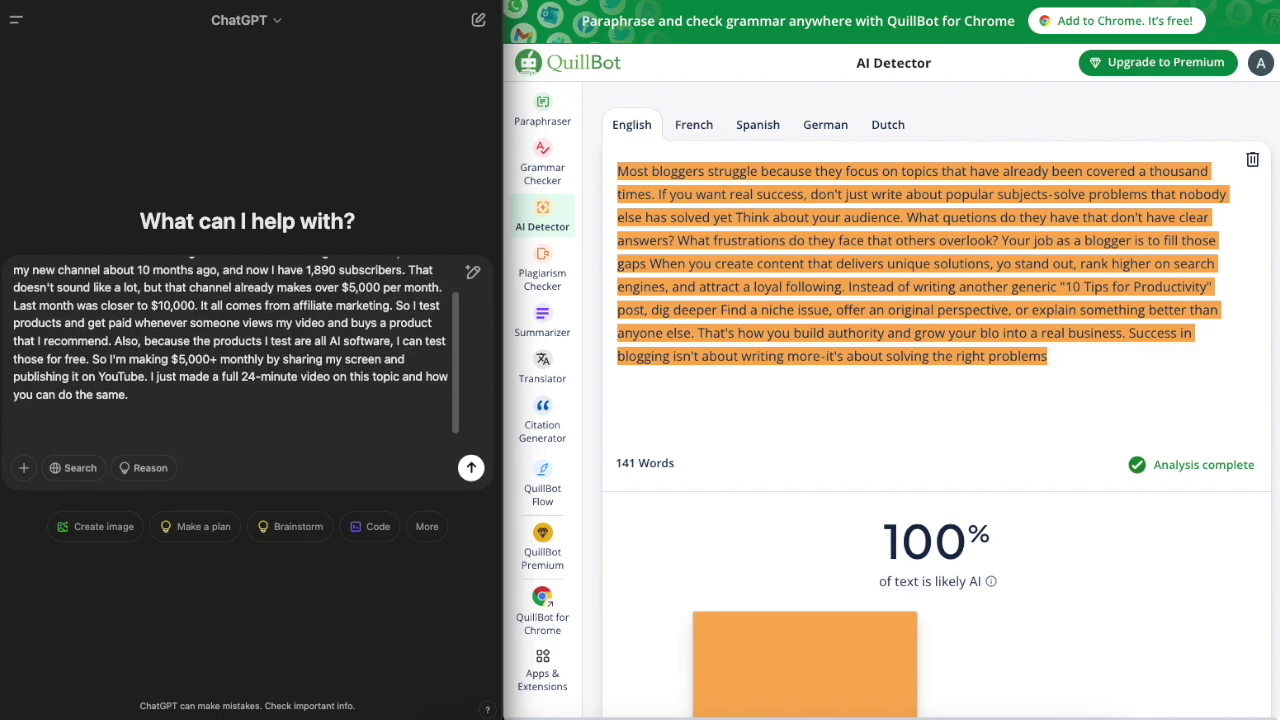
{"action": "type", "text": "Rephrase this text in my writing style."}
{"action": "key", "text": "Return"}
Copy ChatGPT's full rephrased text over the QuillBot detector text and rerun the AI detection.
{"action": "left_click_drag", "start_coordinate": [201, 340], "coordinate": [170, 78]}
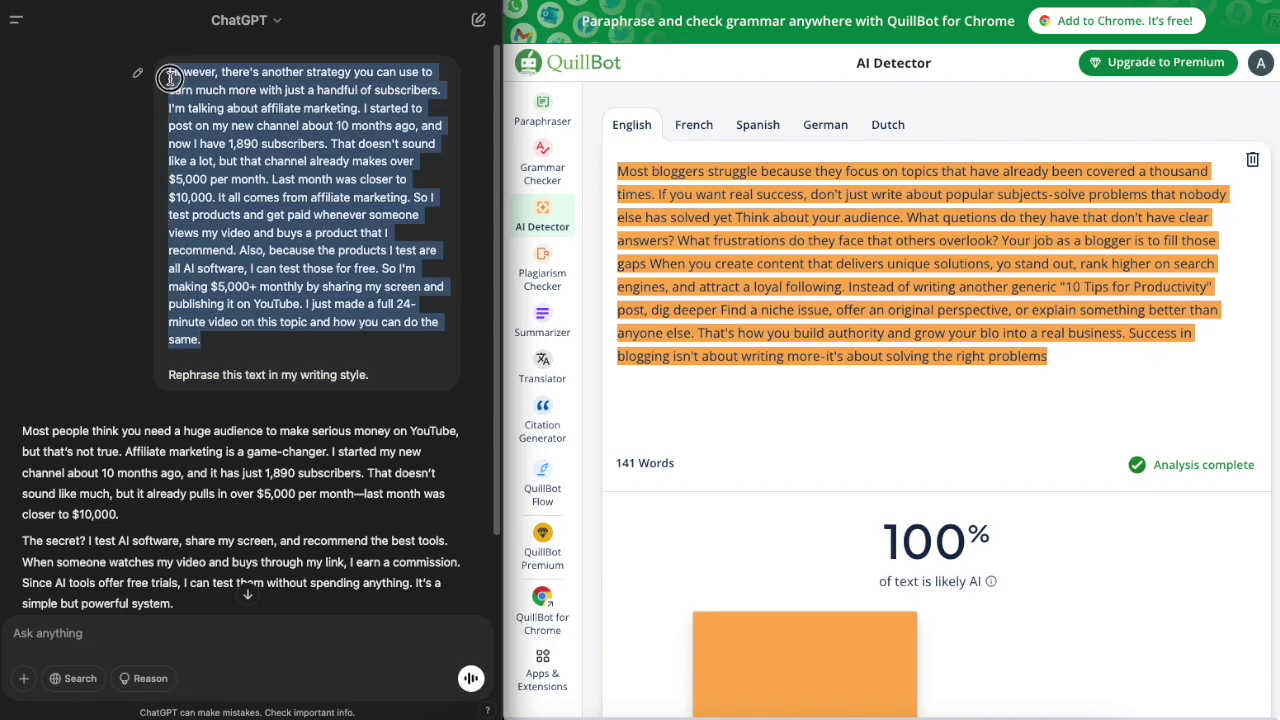
{"action": "scroll", "coordinate": [218, 247], "scroll_direction": "down", "scroll_amount": 1}
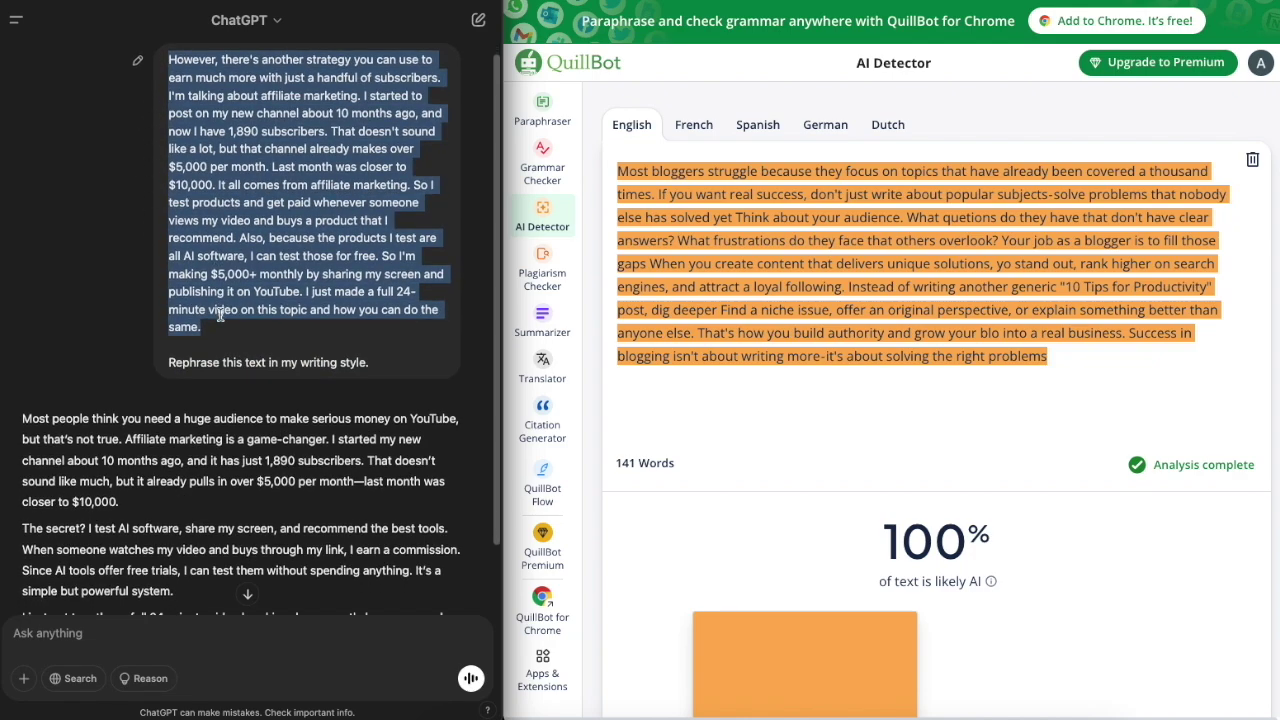
{"action": "scroll", "coordinate": [220, 315], "scroll_direction": "down", "scroll_amount": 2}
{"action": "left_click_drag", "start_coordinate": [370, 278], "coordinate": [196, 278]}
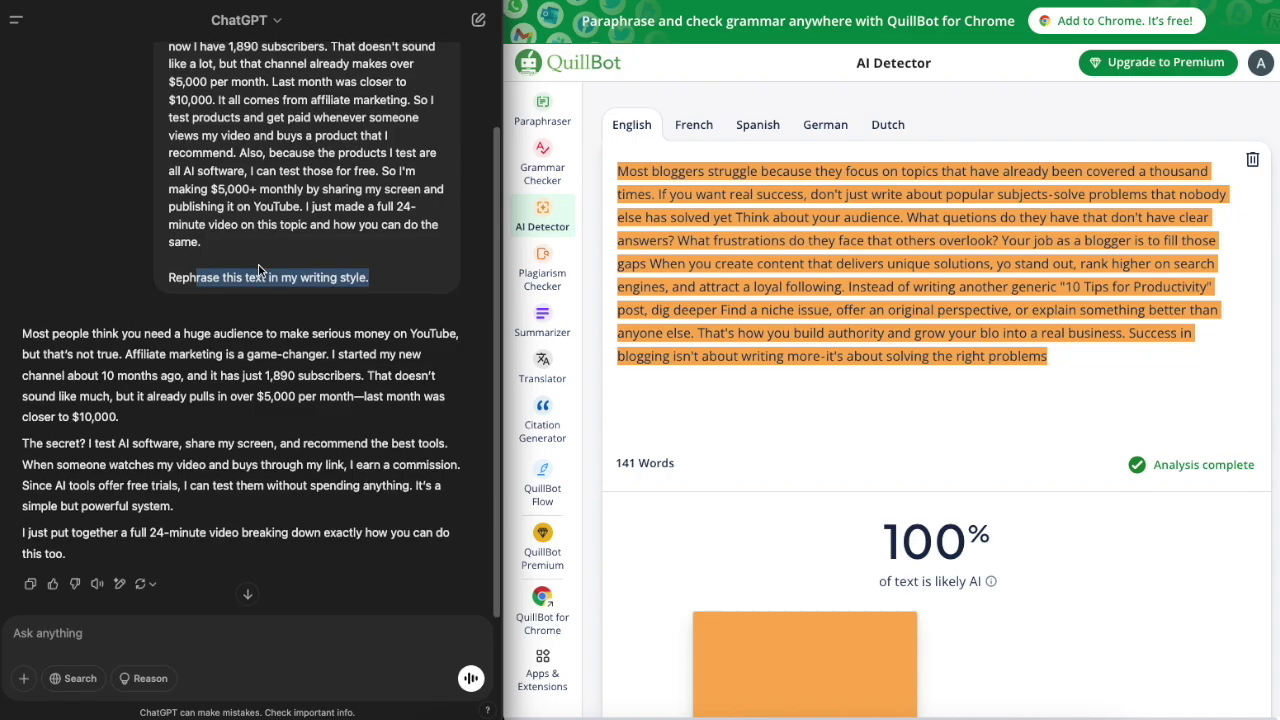
{"action": "left_click_drag", "start_coordinate": [70, 556], "coordinate": [17, 337]}
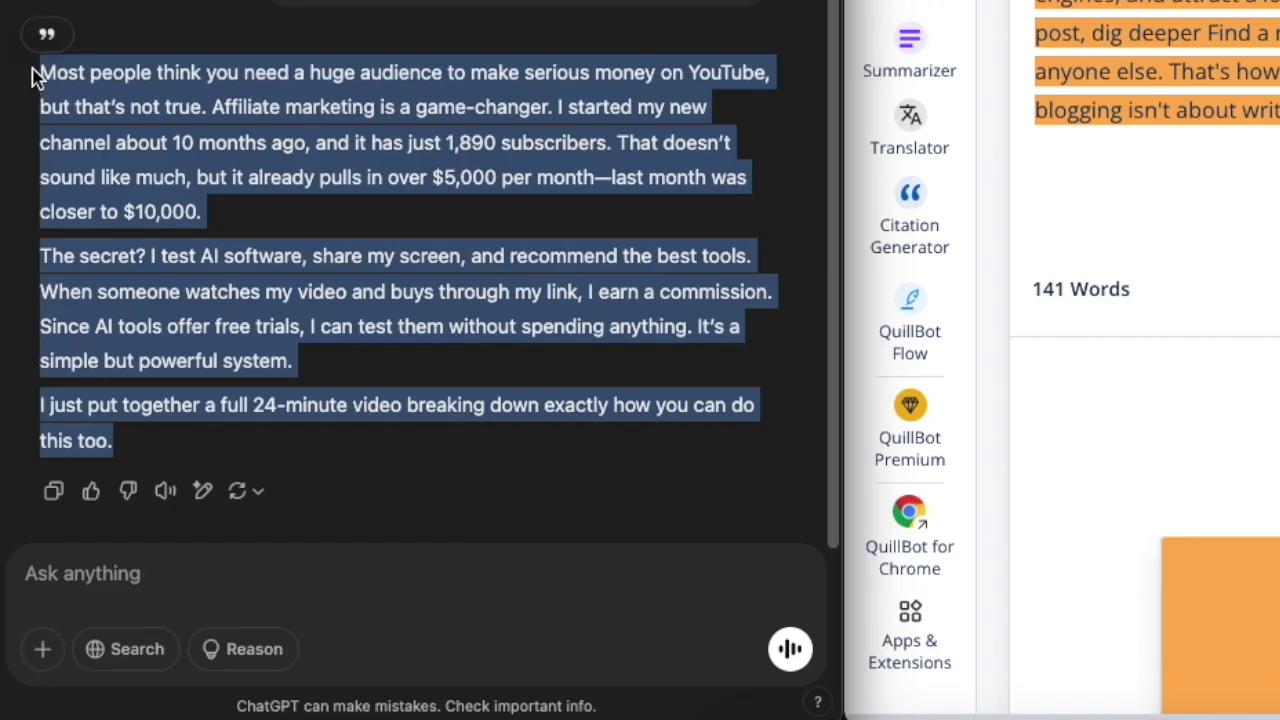
{"action": "left_click", "coordinate": [250, 300]}
{"action": "left_click_drag", "start_coordinate": [176, 474], "coordinate": [40, 77]}
{"action": "key", "text": "ctrl+c"}
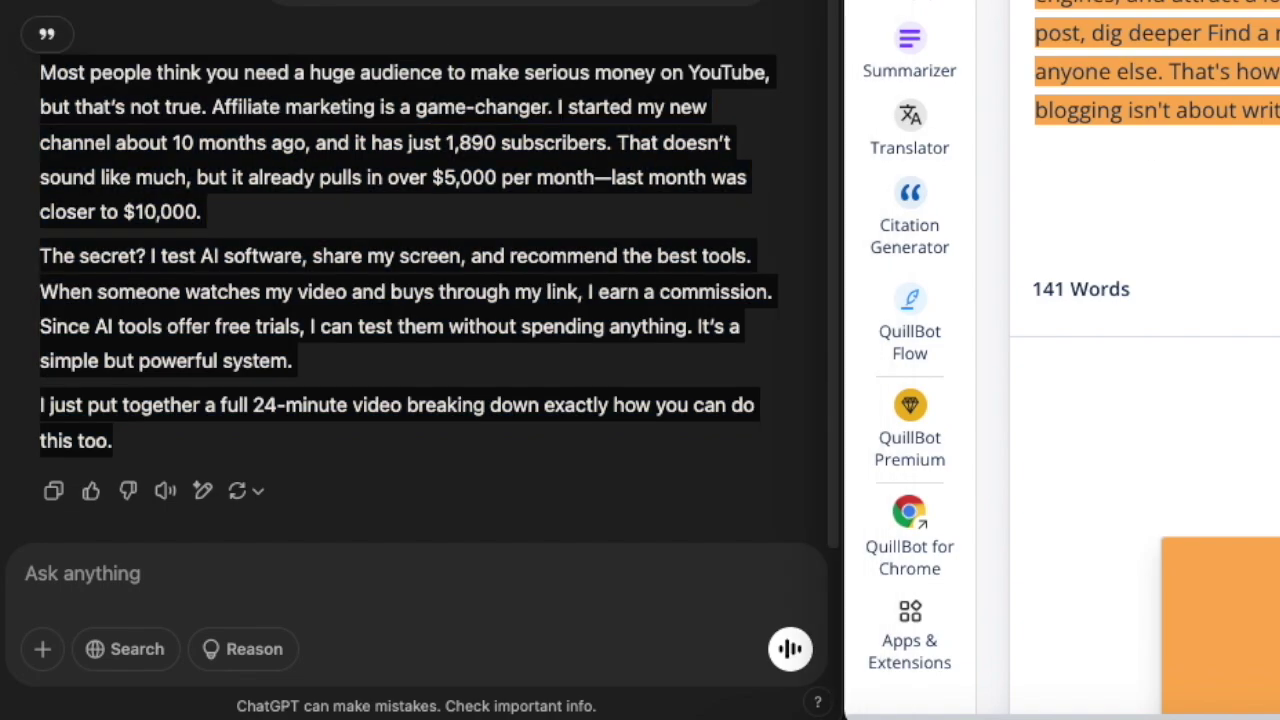
{"action": "key", "text": "ctrl+a"}
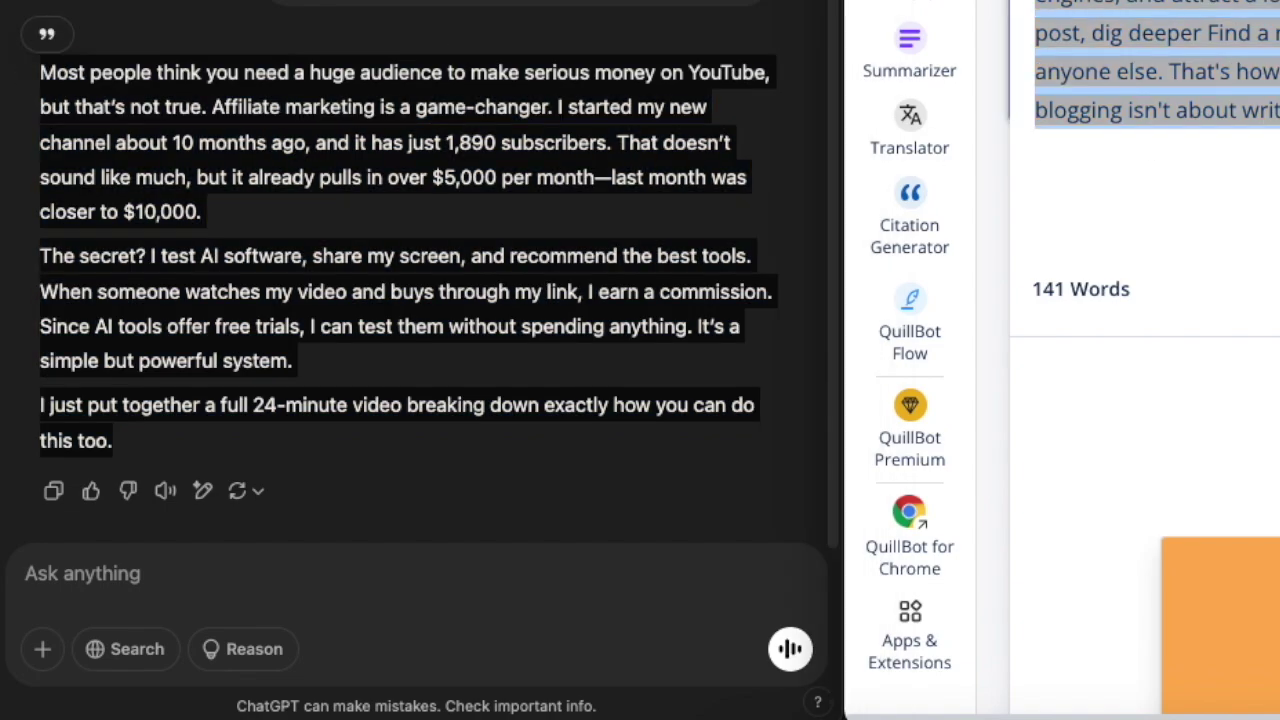
{"action": "key", "text": "ctrl+v"}
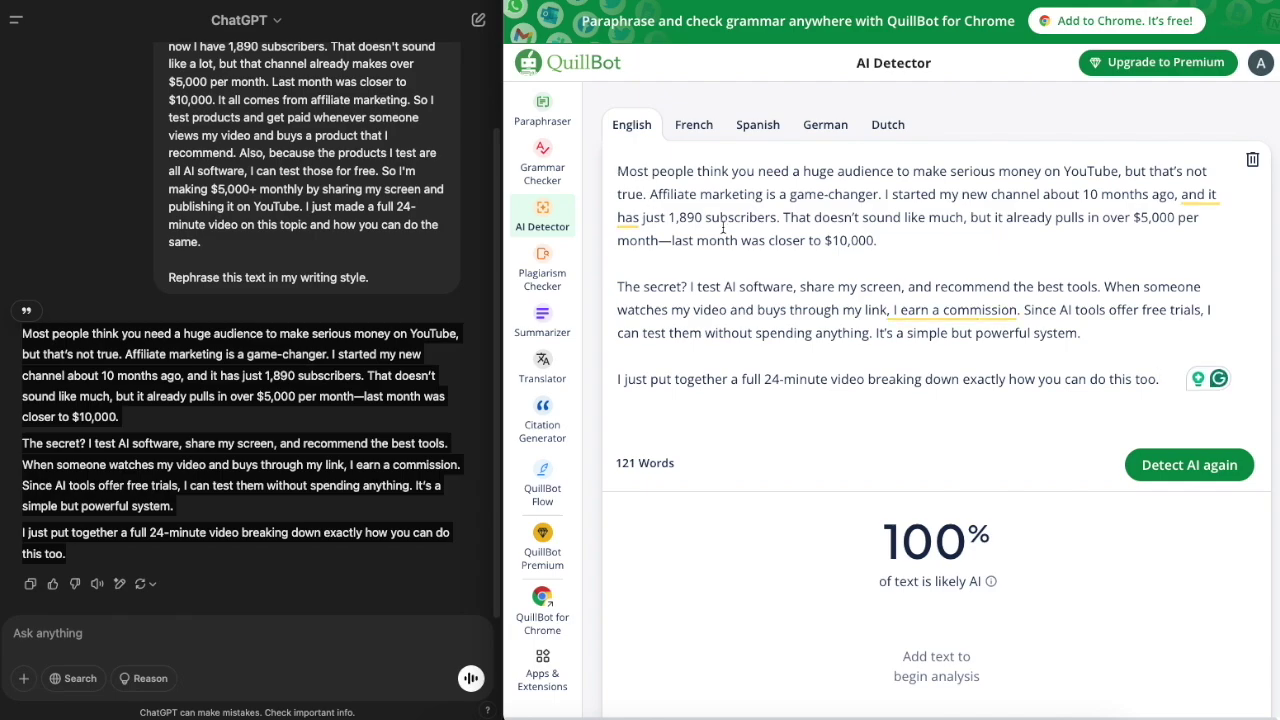
{"action": "left_click", "coordinate": [1158, 468]}
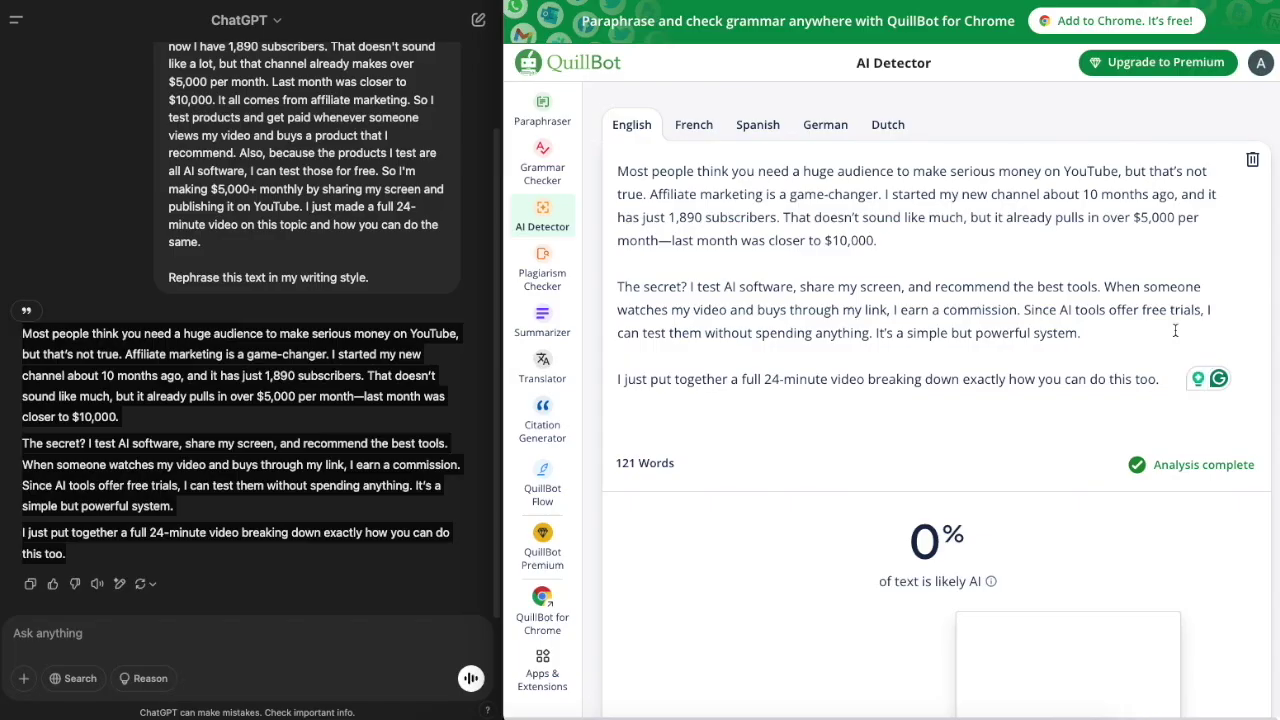
Examine the original sample and the rephrasing instruction in the ChatGPT conversation against the rephrased answer.
{"action": "left_click", "coordinate": [1175, 330]}
{"action": "left_click", "coordinate": [214, 418]}
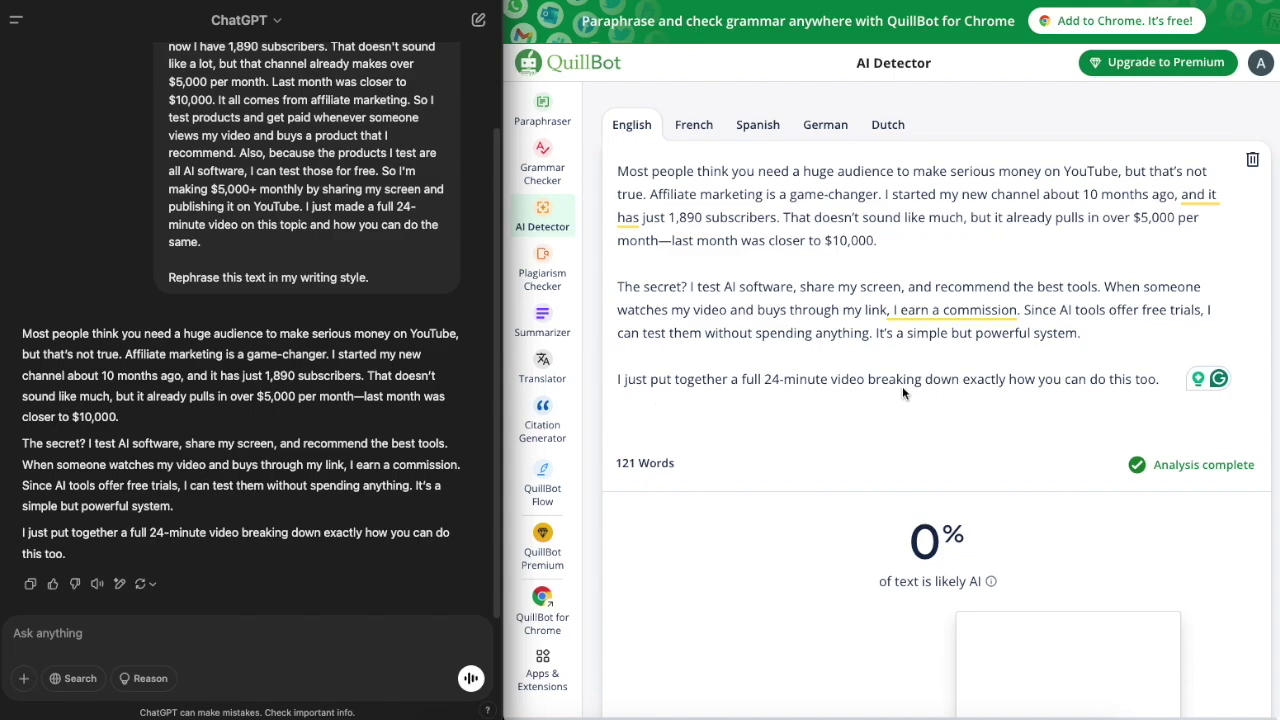
{"action": "scroll", "coordinate": [306, 371], "scroll_direction": "up", "scroll_amount": 2}
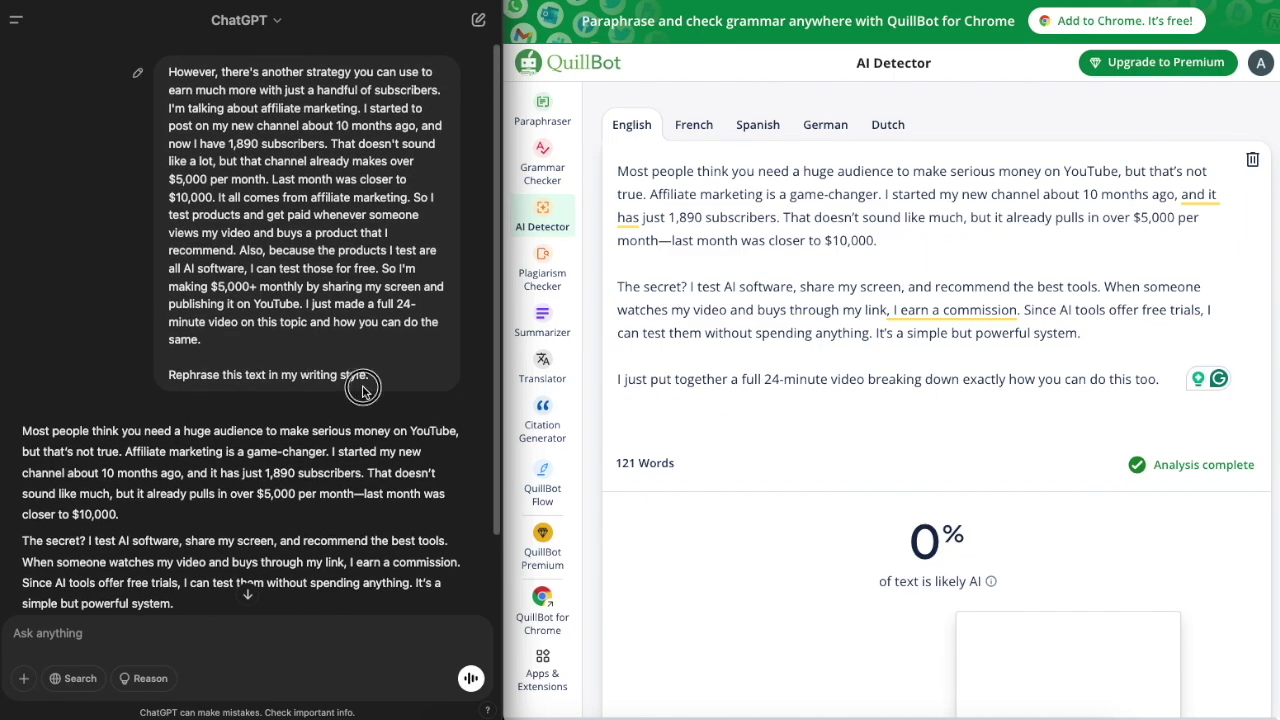
{"action": "left_click_drag", "start_coordinate": [375, 382], "coordinate": [170, 376]}
{"action": "left_click", "coordinate": [393, 348]}
{"action": "left_click_drag", "start_coordinate": [259, 354], "coordinate": [172, 72]}
{"action": "left_click", "coordinate": [285, 161]}
{"action": "left_click_drag", "start_coordinate": [202, 341], "coordinate": [173, 90]}
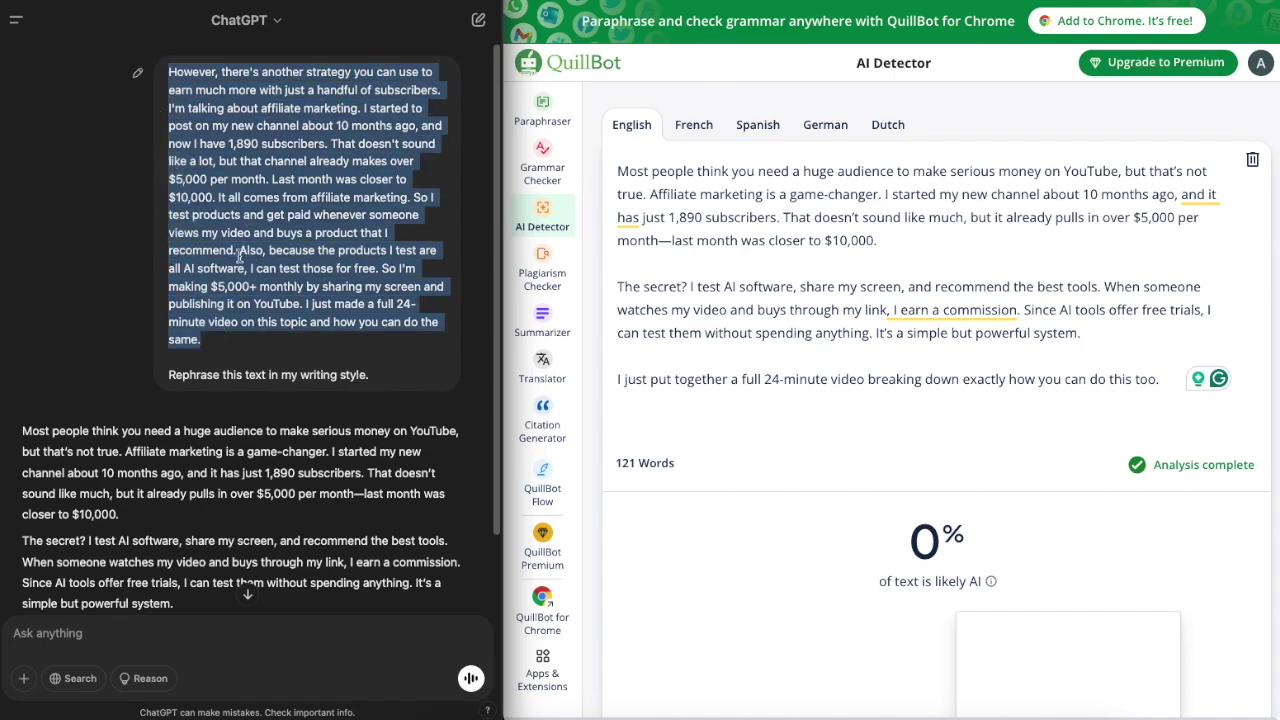
{"action": "left_click", "coordinate": [380, 371]}
{"action": "left_click_drag", "start_coordinate": [381, 377], "coordinate": [187, 367]}
{"action": "left_click", "coordinate": [384, 376]}
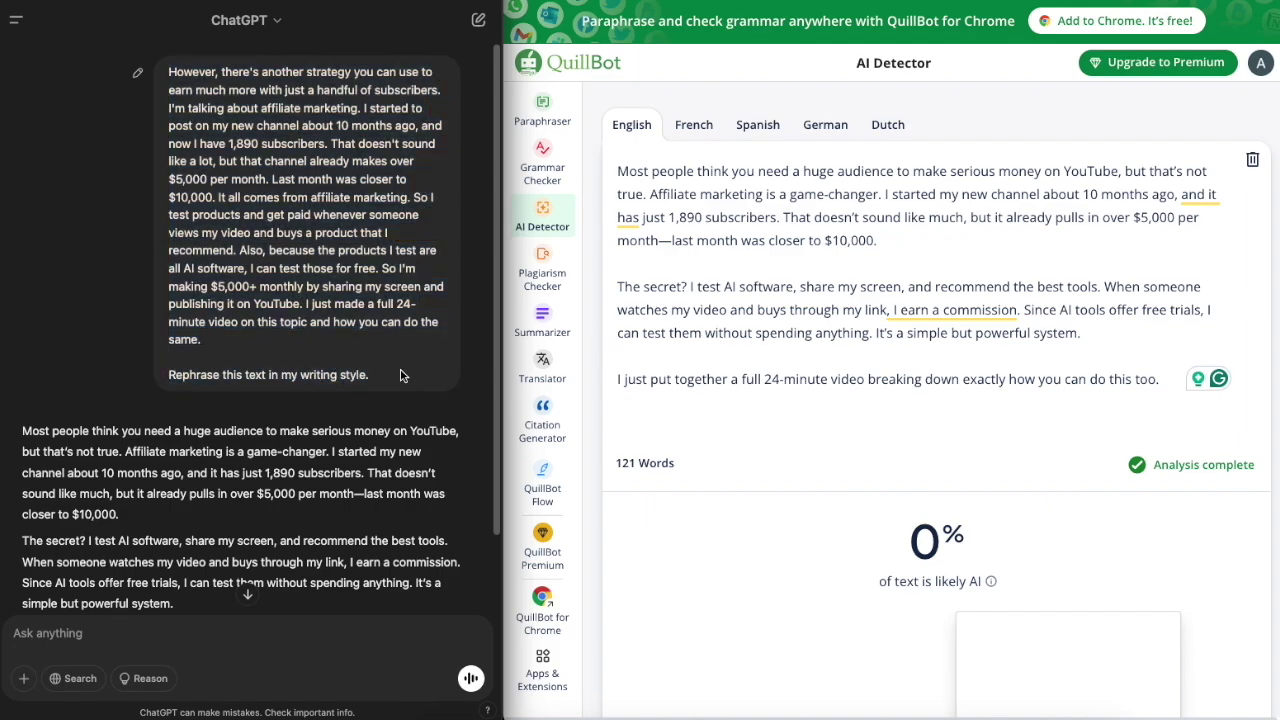
{"action": "scroll", "coordinate": [402, 350], "scroll_direction": "down", "scroll_amount": 1}
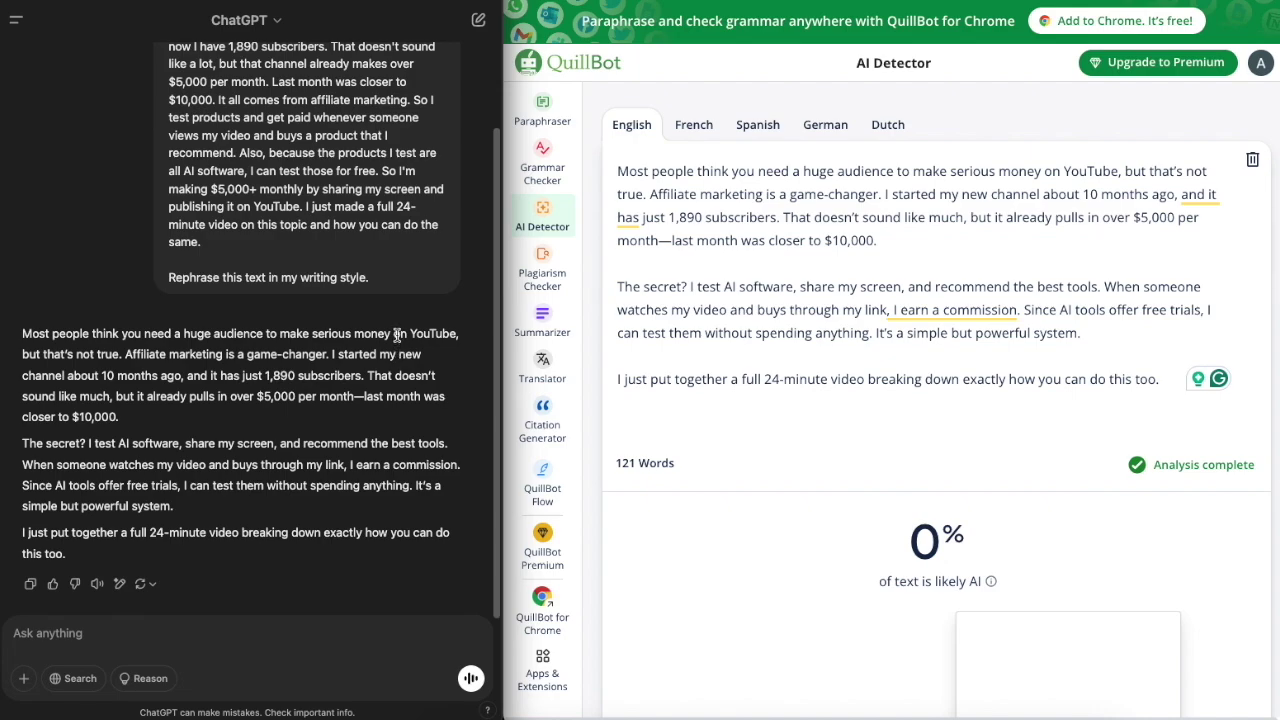
Switch to the Medium draft and Scribbr's AI Detector, copy Sample 1 of the "Real Me" section into the detector and run the detection.
{"action": "key", "text": "super+Tab"}
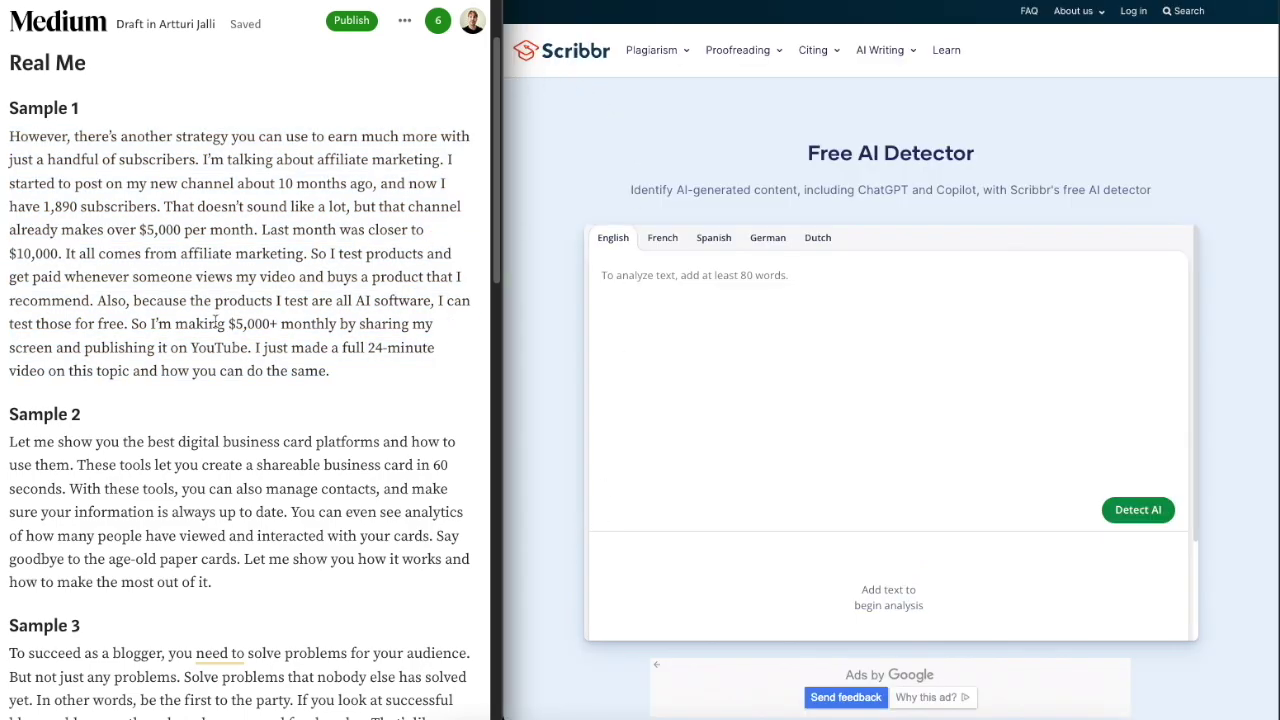
{"action": "left_click_drag", "start_coordinate": [335, 371], "coordinate": [37, 131]}
{"action": "key", "text": "ctrl+c"}
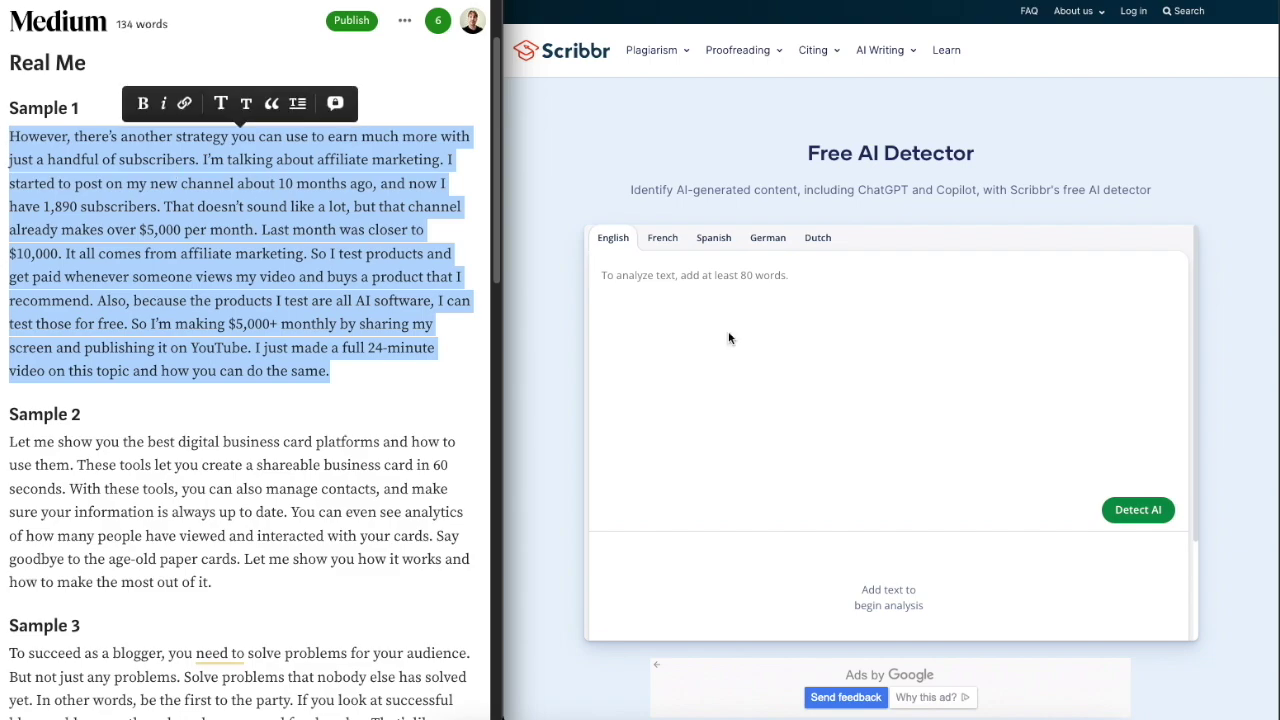
{"action": "left_click", "coordinate": [853, 330]}
{"action": "key", "text": "ctrl+v"}
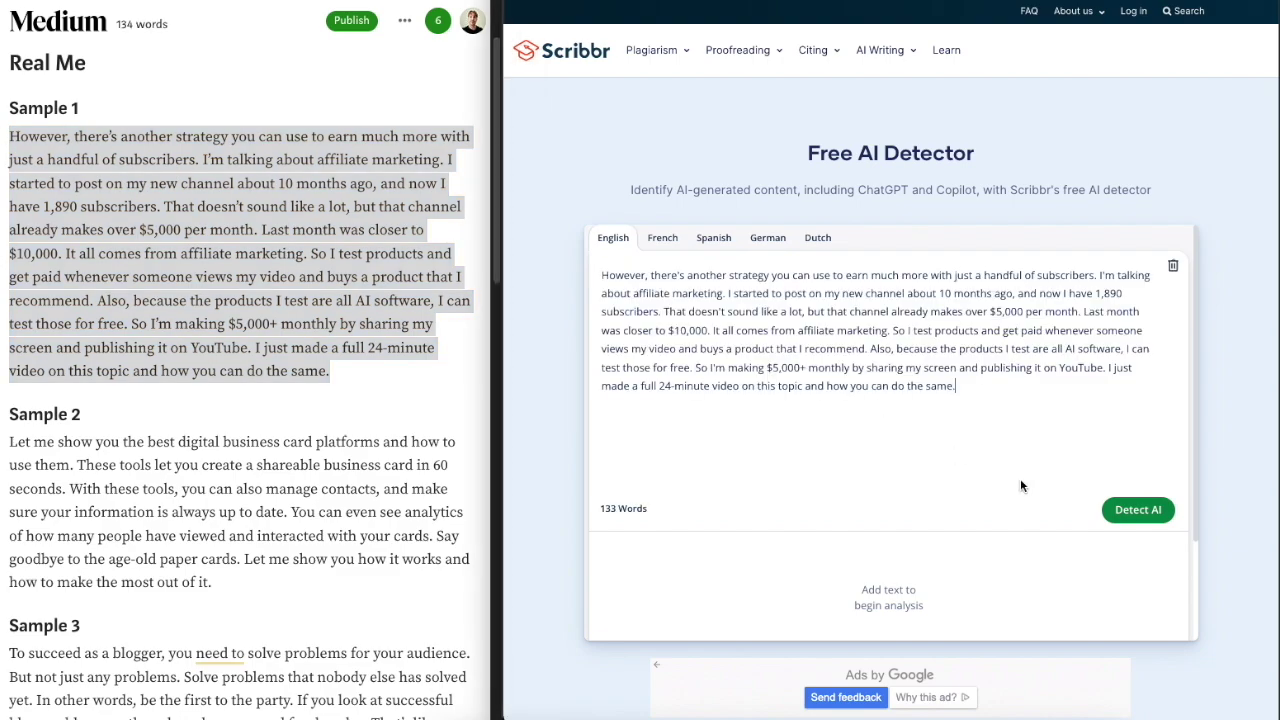
{"action": "left_click", "coordinate": [1115, 507]}
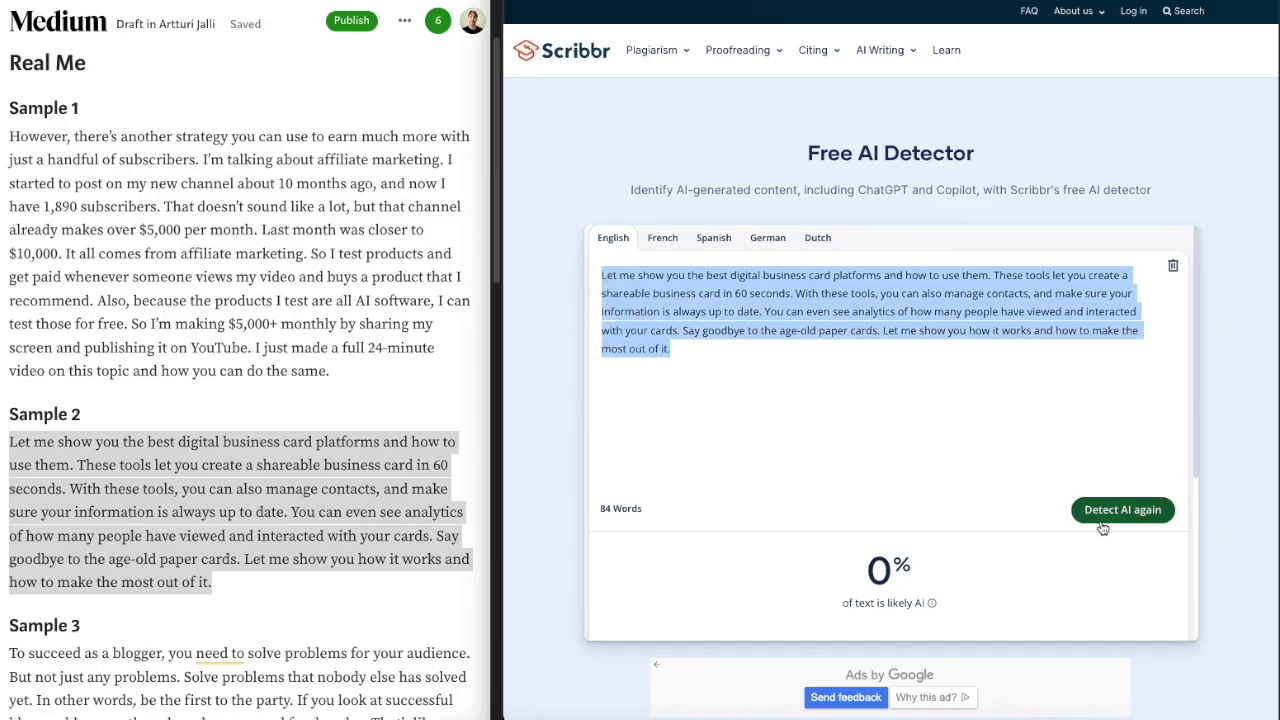
Run the detection on Sample 2 of the "Real Me" section and repeat it with Sample 3 in its place.
{"action": "left_click", "coordinate": [1115, 507]}
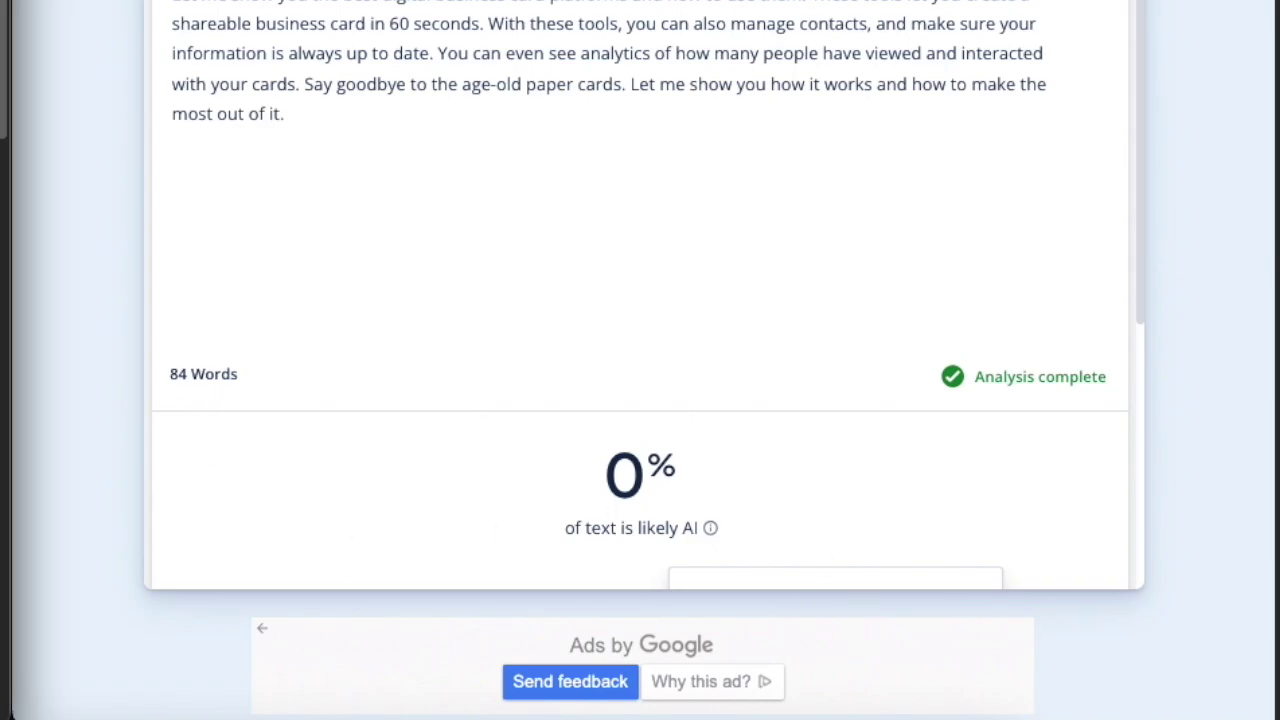
{"action": "key", "text": "super+a"}
{"action": "type", "text": "To succeed as a blogger, you need to solve problems for your audience. But not just any problems. Solve problems that nobody else has solved yet. In other words, be the first to the party. If you look at successful blogs or bloggers, those have been around for decades. That's like any other business. It's not just hard work but it's all about timing. For example, to start a successful crypto blog, you should've started one about 10 years ago. Or to start a successful weight-loss blog, you should've started 20 years ago. Once again, 99% of my blogging income is from trendy topics with no coverage yet. That's just the name of the game. If you target the wrong topic (which 99% of the topics are), it doesn't matter if you use AI. You're not going to find success either way."}
{"action": "left_click", "coordinate": [1122, 505]}
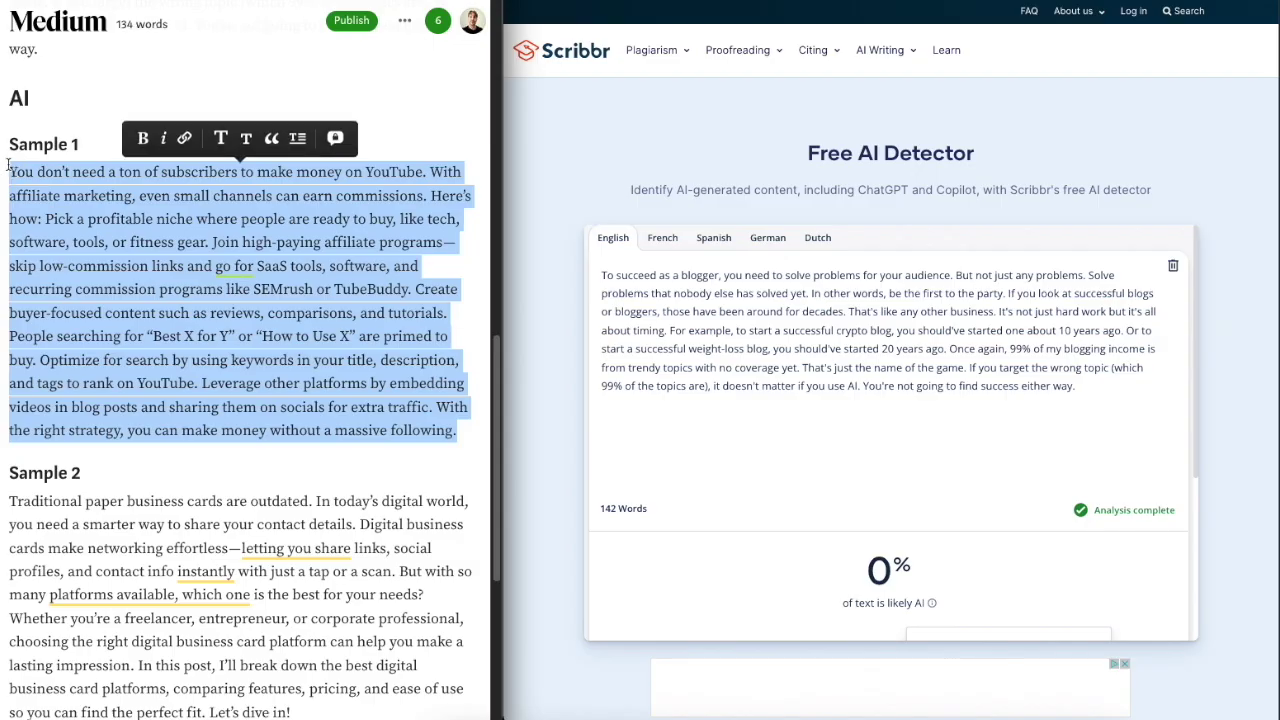
Replace the detector text with Sample 1 of the "AI" section and rerun the detection.
{"action": "left_click", "coordinate": [800, 202]}
{"action": "left_click_drag", "start_coordinate": [986, 183], "coordinate": [484, 137]}
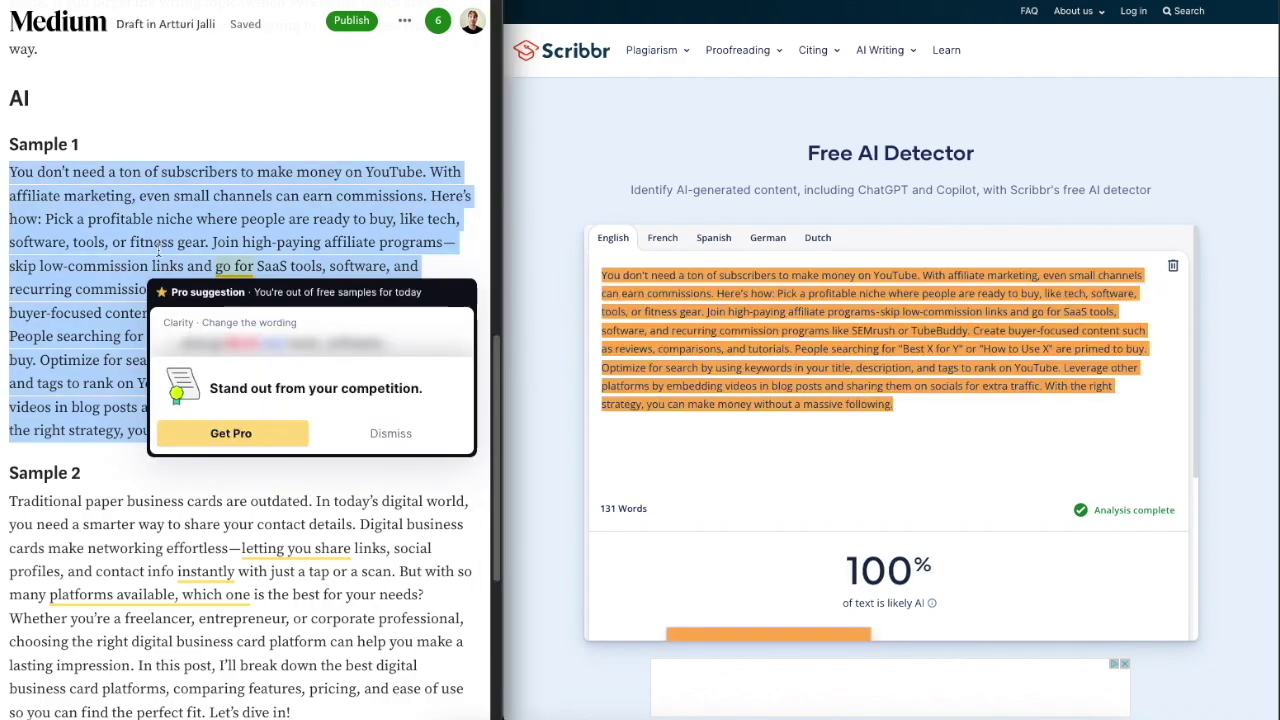
{"action": "left_click", "coordinate": [156, 249]}
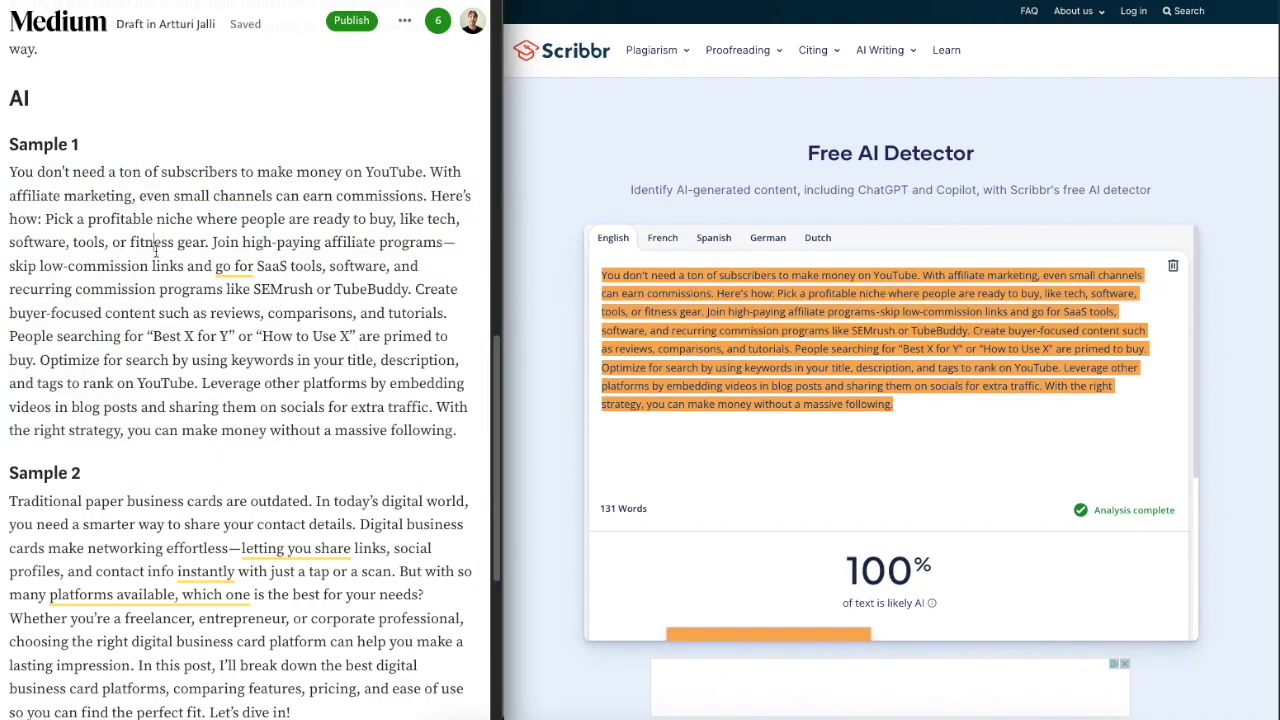
Copy Sample 2 of the "AI" section over the Scribbr detector text and rerun the detection.
{"action": "scroll", "coordinate": [279, 607], "scroll_direction": "down", "scroll_amount": 3}
{"action": "left_click_drag", "start_coordinate": [330, 584], "coordinate": [9, 370]}
{"action": "left_click", "coordinate": [900, 418]}
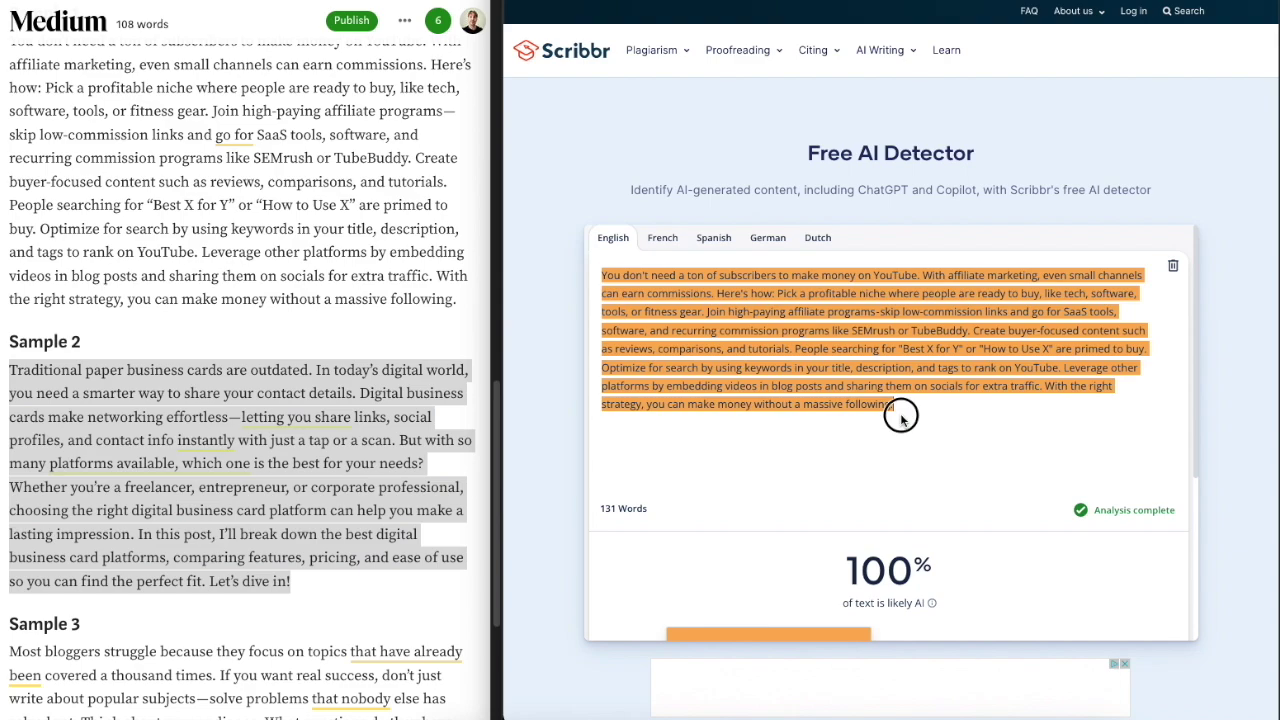
{"action": "key", "text": "ctrl+a"}
{"action": "type", "text": "Traditional paper business cards are outdated. In today's digital world, you need a smarter way to share your contact details. Digital business cards make networking effortless-letting you share links, social profiles, and contact info instantly with just a tap or a scan. But with so many platforms available, which one is the best for your needs? Whether you're a freelancer, entrepreneur, or corporate professional, choosing the right digital business card platform can help you make a lasting impression. In this post, I'll break down the best digital business card platforms, comparing features, pricing, and ease of use so you can find the perfect fit. Let's dive in!"}
{"action": "left_click", "coordinate": [1120, 510]}
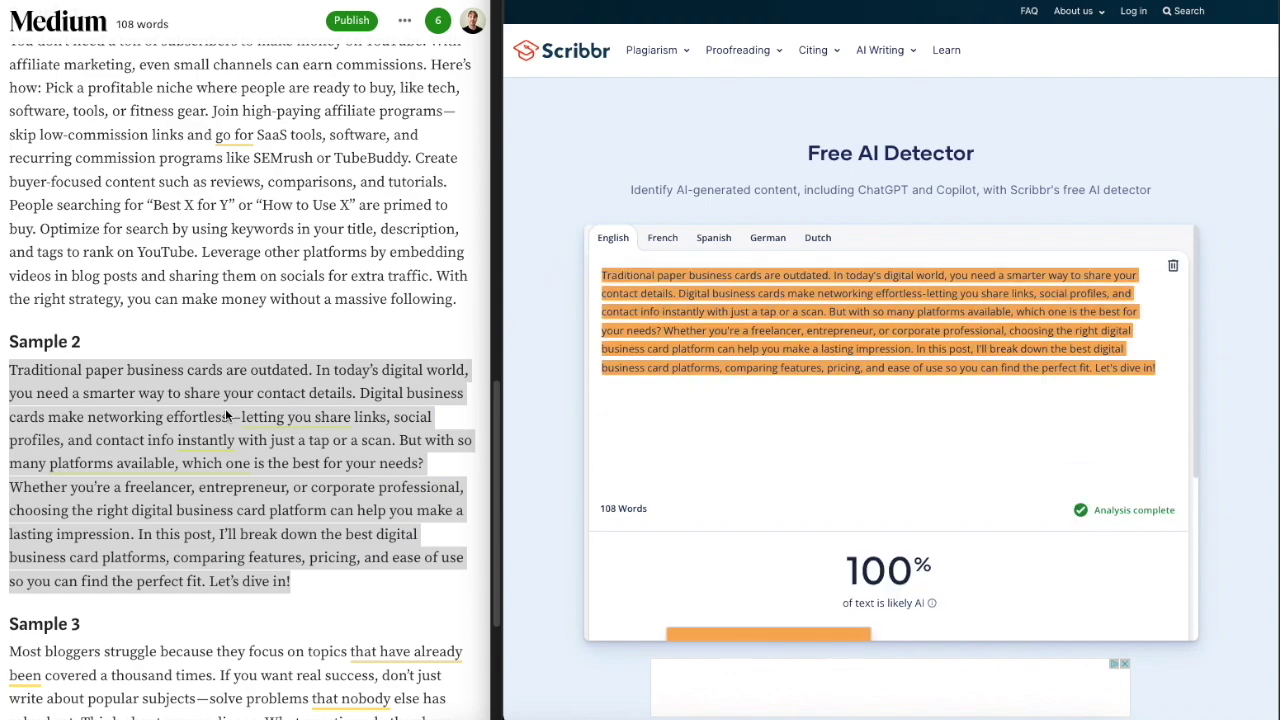
Copy Sample 3 of the "AI" section over the Scribbr detector text and rerun the detection.
{"action": "scroll", "coordinate": [225, 408], "scroll_direction": "down", "scroll_amount": 6}
{"action": "left_click_drag", "start_coordinate": [286, 660], "coordinate": [9, 376]}
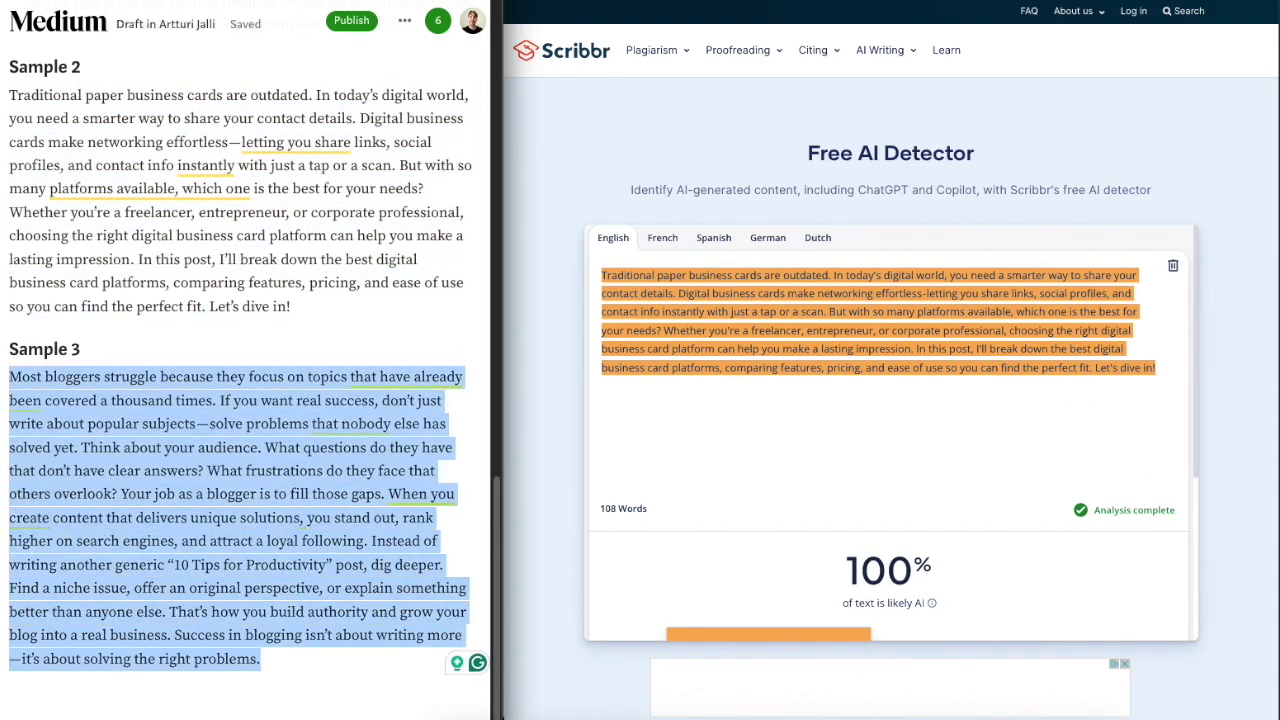
{"action": "left_click_drag", "start_coordinate": [1157, 369], "coordinate": [565, 270]}
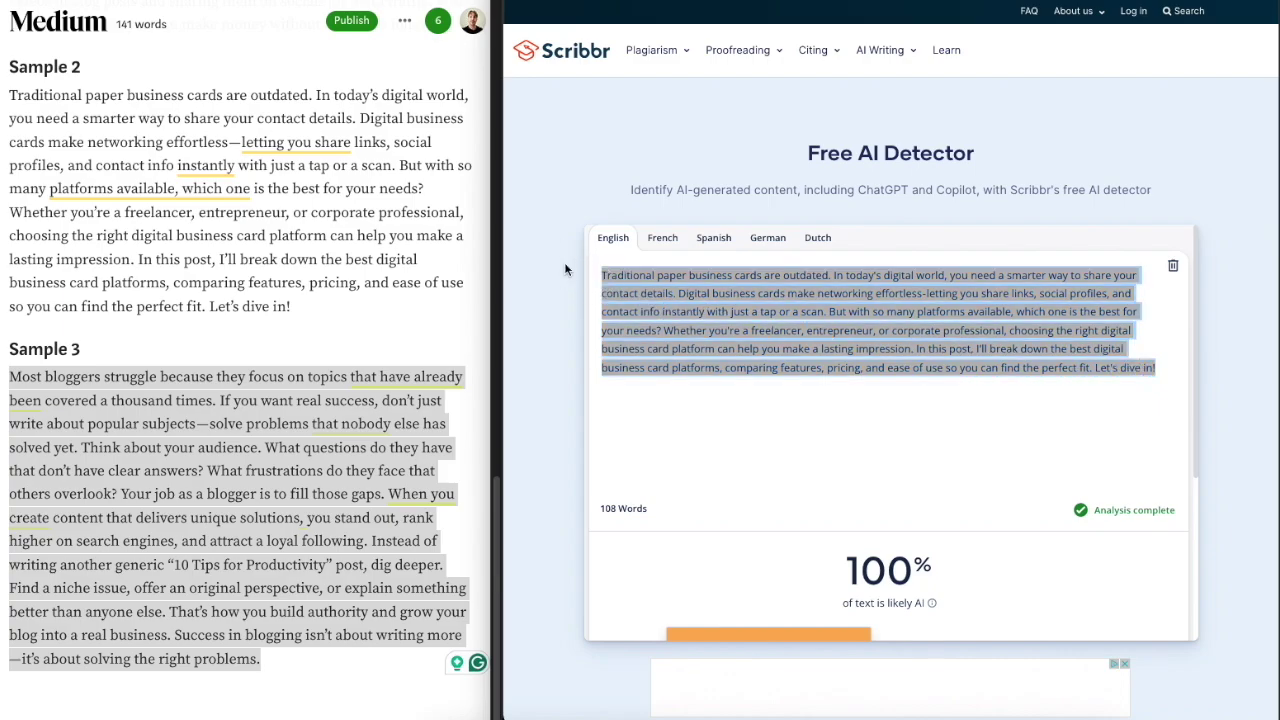
{"action": "type", "text": "Most bloggers struggle because they focus on topics that have already been covered a thousand times. If you want real success, don't just write about popular subjects-solve problems that nobody else has solved yet. Think about your audience. What questions do they have that don't have clear answers? What frustrations do they face that others overlook? Your job as a blogger is to fill those gaps. When you create content that delivers unique solutions, you stand out, rank higher on search engines, and attract a loyal following. Instead of writing another generic \"10 Tips for Productivity\" post, dig deeper. Find a niche issue, offer an original perspective, or explain something better than anyone else. That's how you build authority and grow your blog into a real business. Success in blogging isn't about writing more-it's about solving the right problems."}
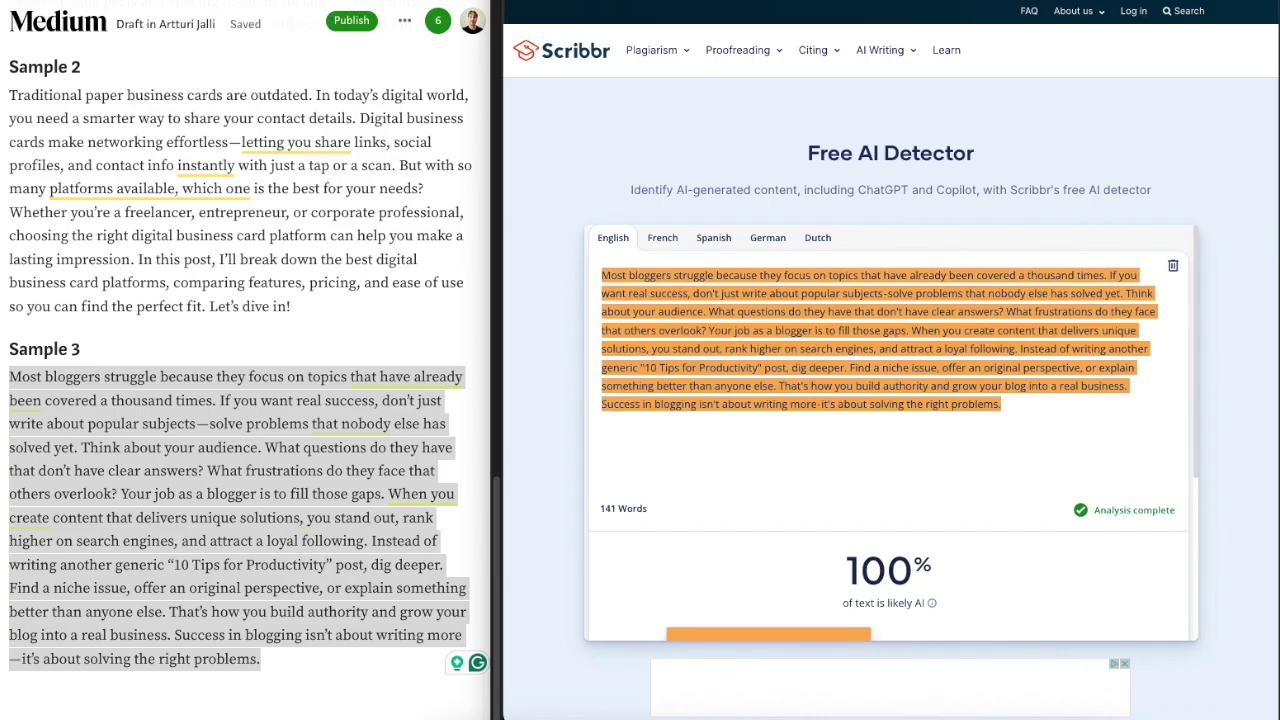
Return to the start of the Medium draft and highlight Sample 1 of the "Real Me" section.
{"action": "key", "text": "super+Tab"}
{"action": "key", "text": "alt+Tab"}
{"action": "scroll", "coordinate": [245, 291], "scroll_direction": "up", "scroll_amount": 4}
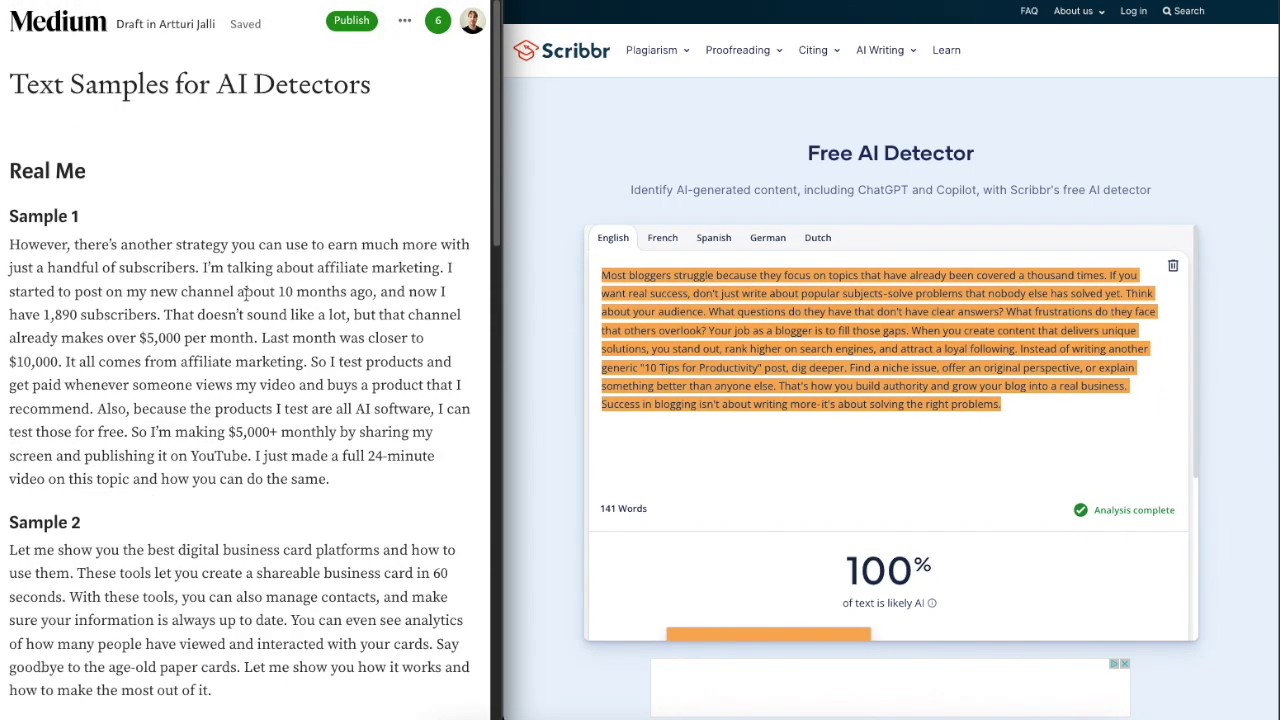
{"action": "left_click_drag", "start_coordinate": [345, 483], "coordinate": [5, 246]}
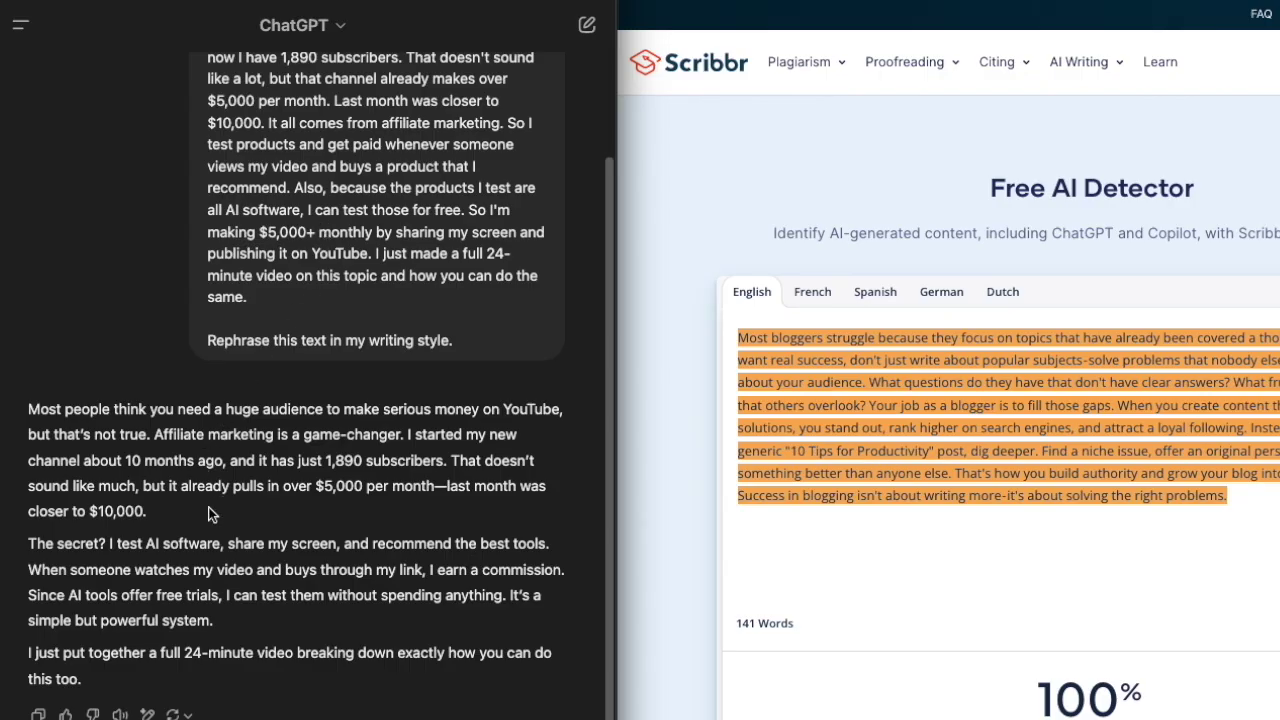
Copy ChatGPT's full rephrased answer about affiliate marketing on YouTube, from "Most people think" to "this too.".
{"action": "scroll", "coordinate": [250, 377], "scroll_direction": "up", "scroll_amount": 2}
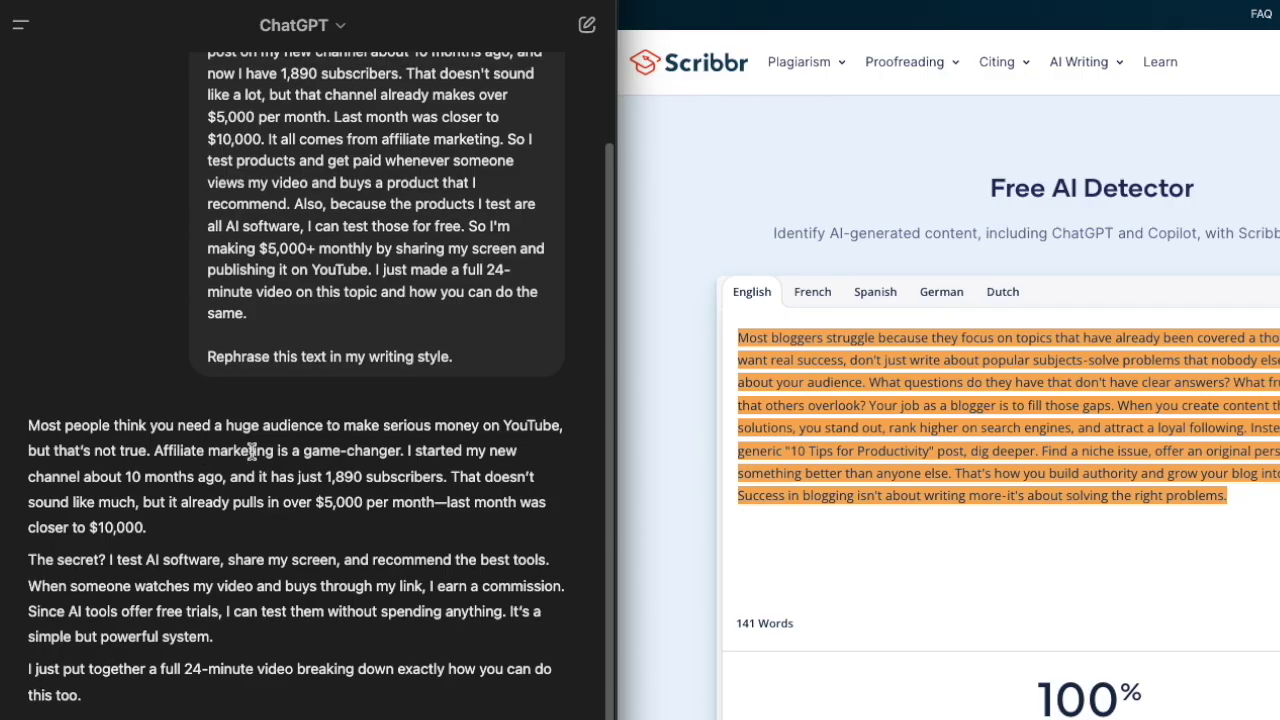
{"action": "left_click_drag", "start_coordinate": [455, 460], "coordinate": [203, 86]}
{"action": "scroll", "coordinate": [473, 432], "scroll_direction": "down", "scroll_amount": 3}
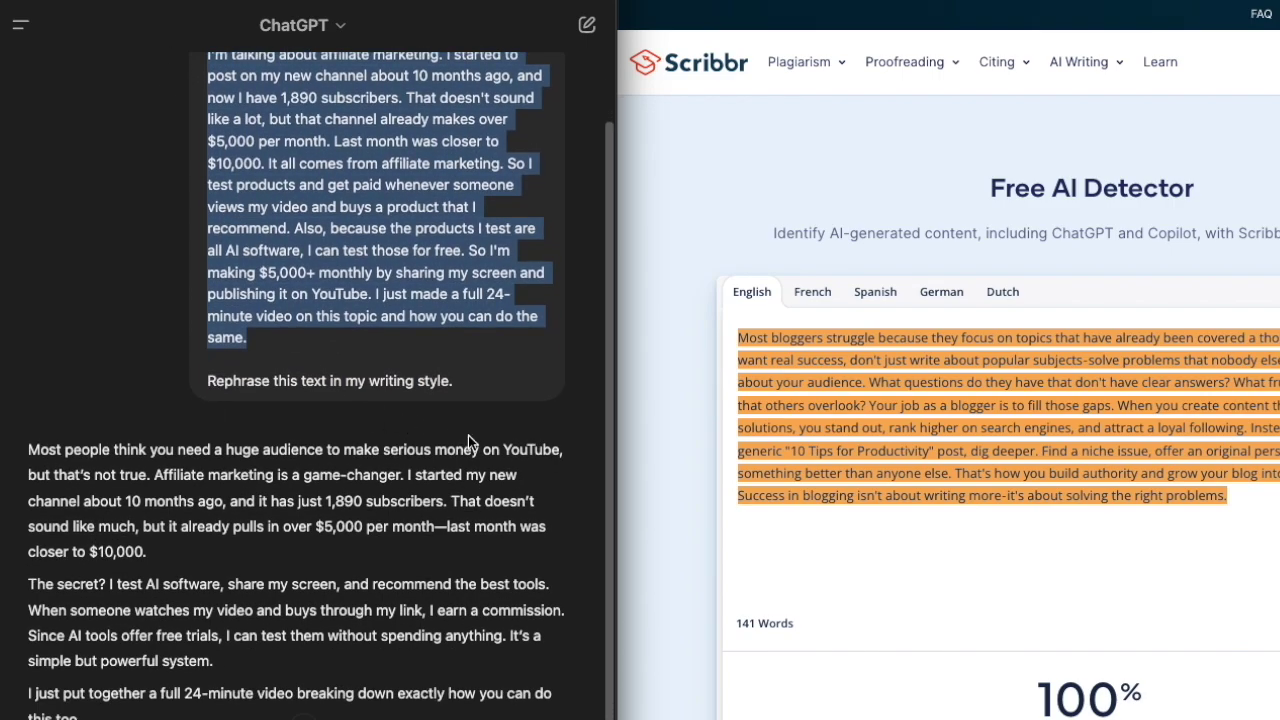
{"action": "left_click_drag", "start_coordinate": [110, 697], "coordinate": [28, 410]}
{"action": "key", "text": "ctrl+c"}
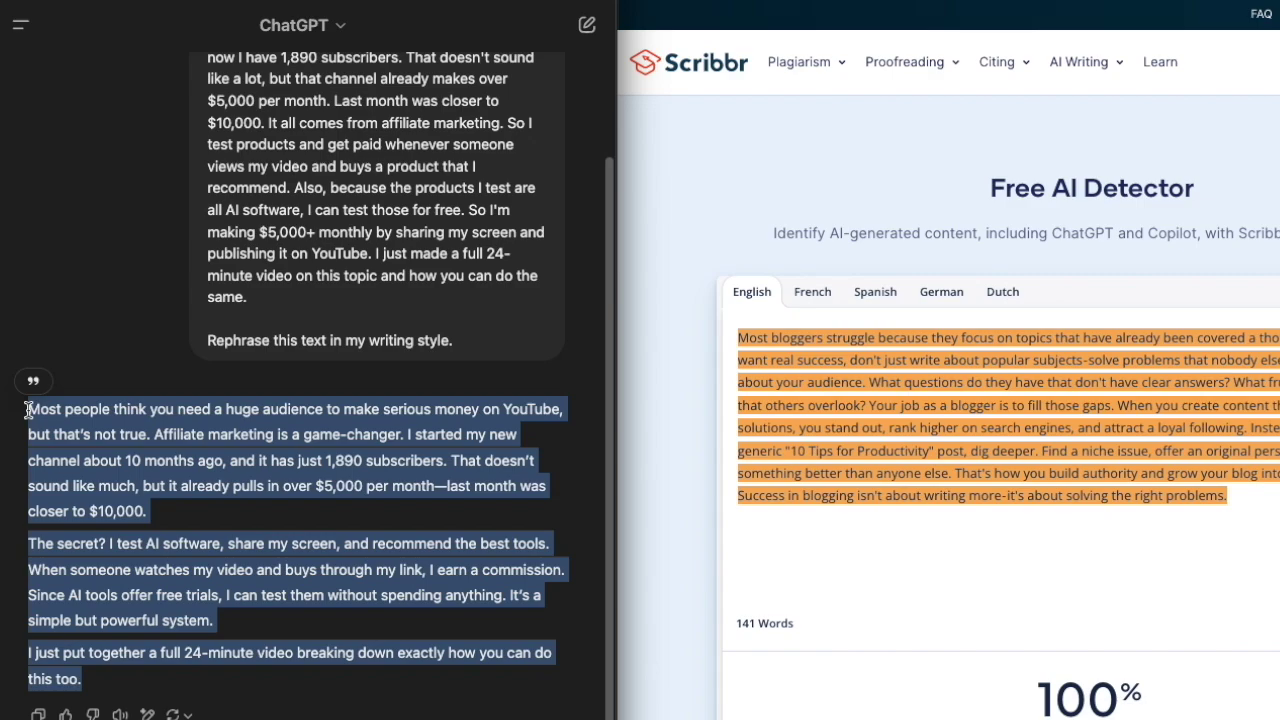
Replace the Scribbr detector text with ChatGPT's rephrased answer and rerun the detection.
{"action": "left_click", "coordinate": [1275, 497]}
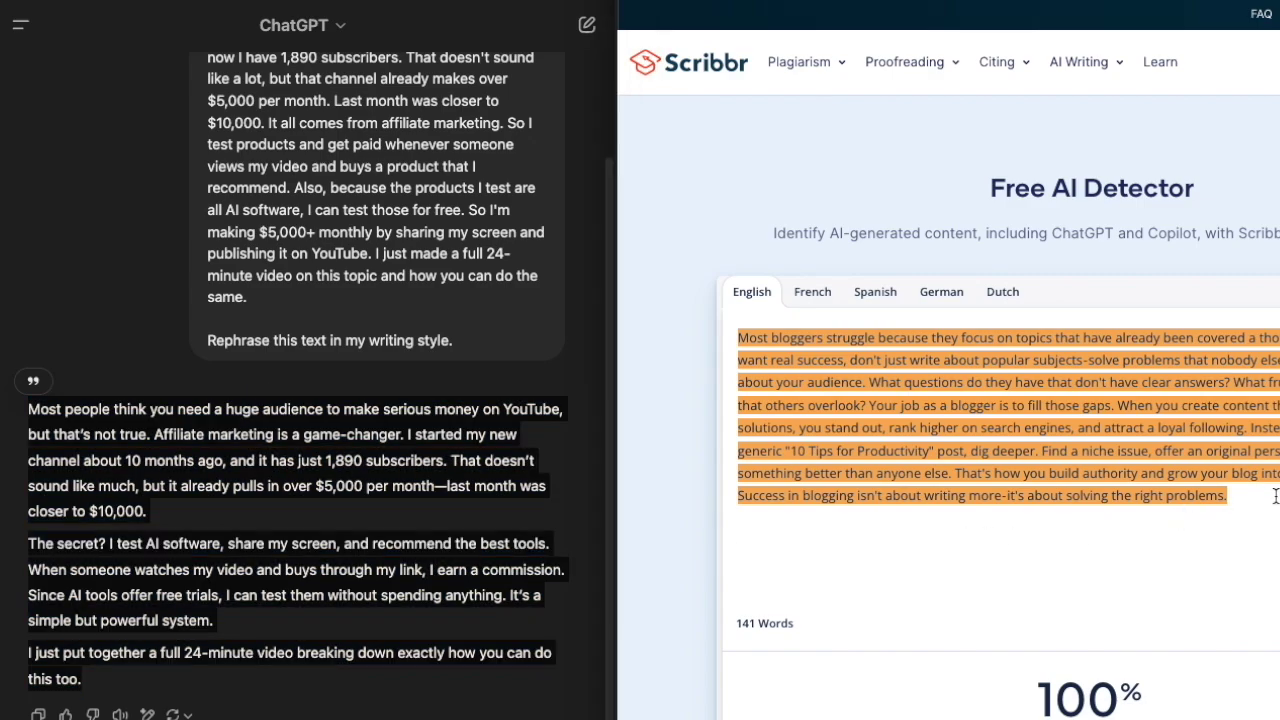
{"action": "left_click", "coordinate": [157, 516]}
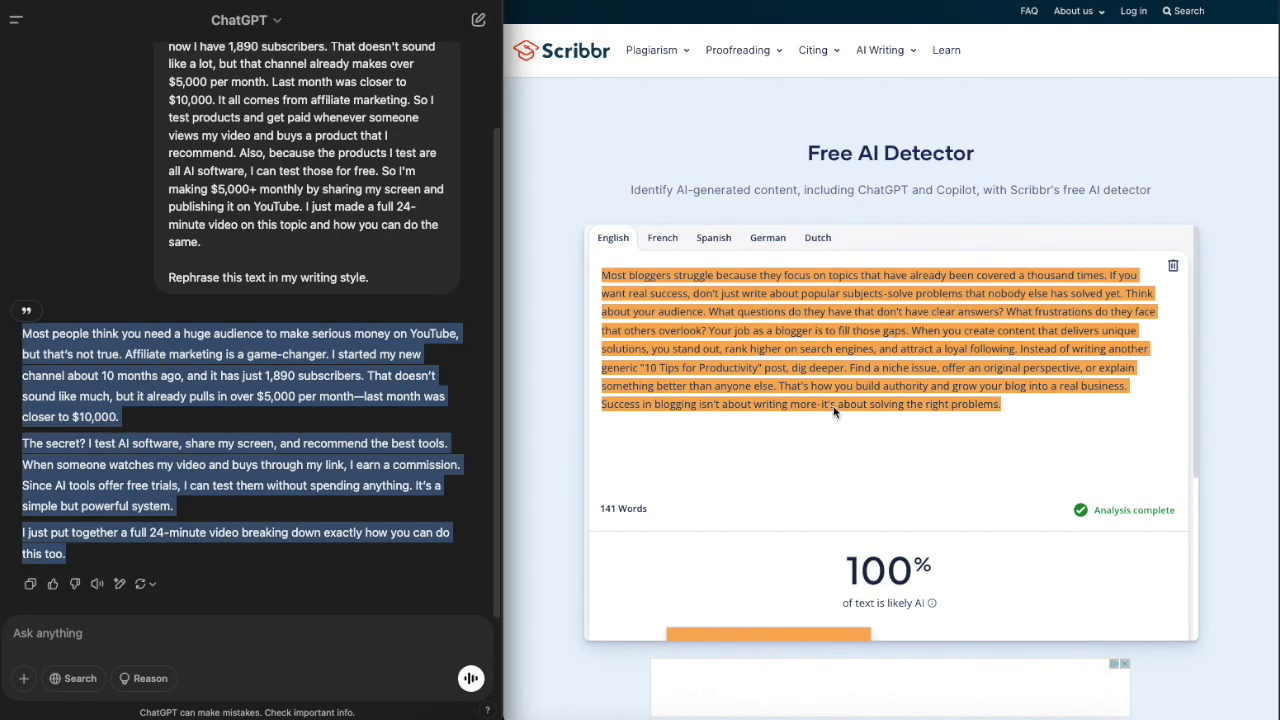
{"action": "left_click_drag", "start_coordinate": [1030, 406], "coordinate": [592, 271]}
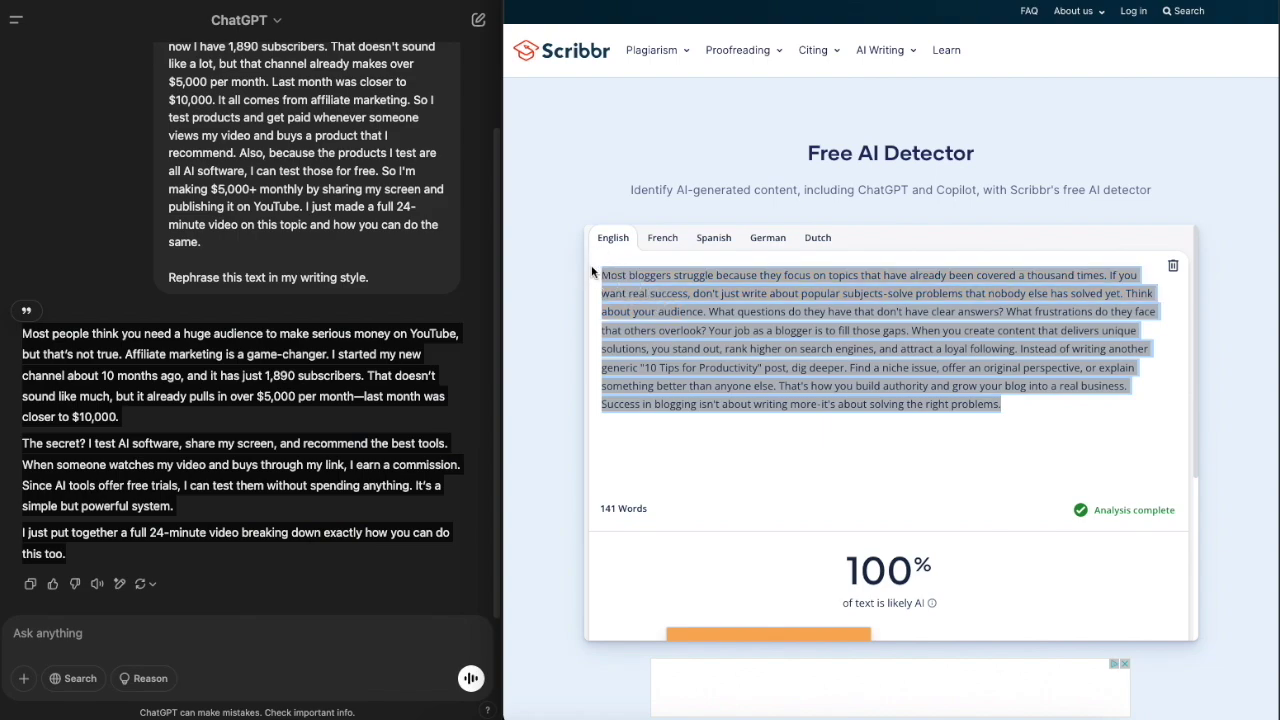
{"action": "key", "text": "ctrl+v"}
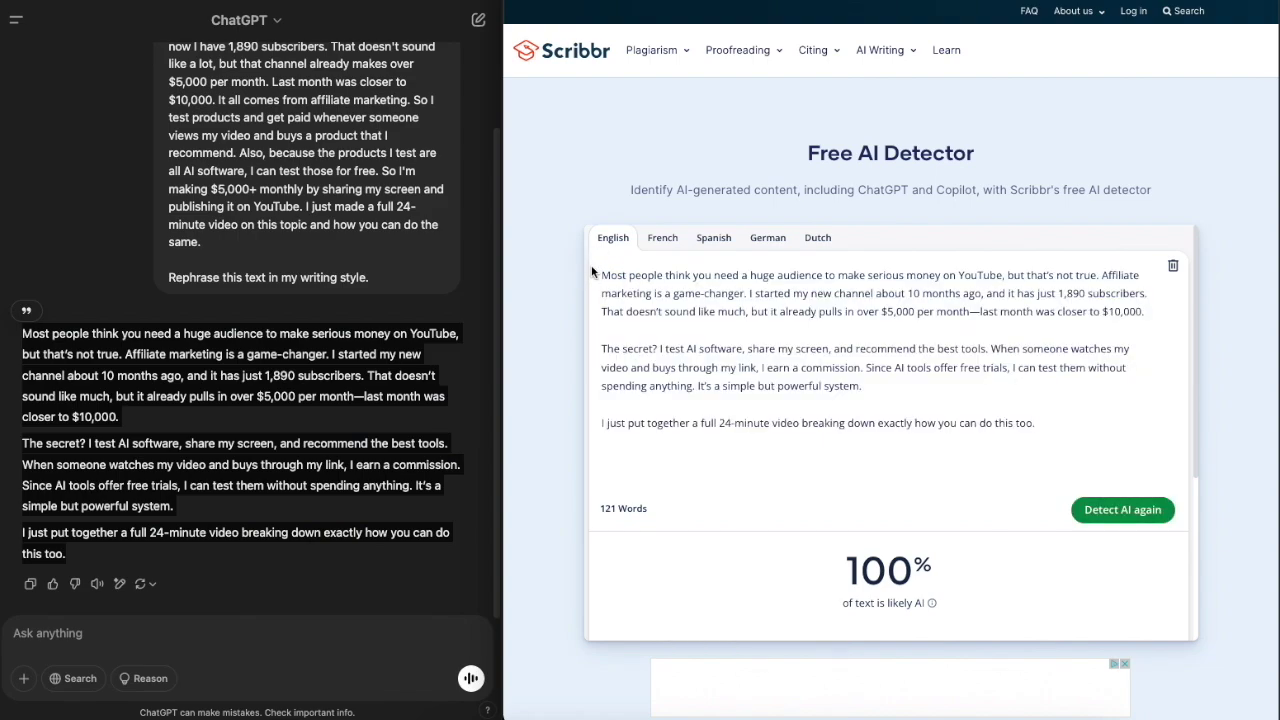
{"action": "left_click", "coordinate": [1122, 509]}
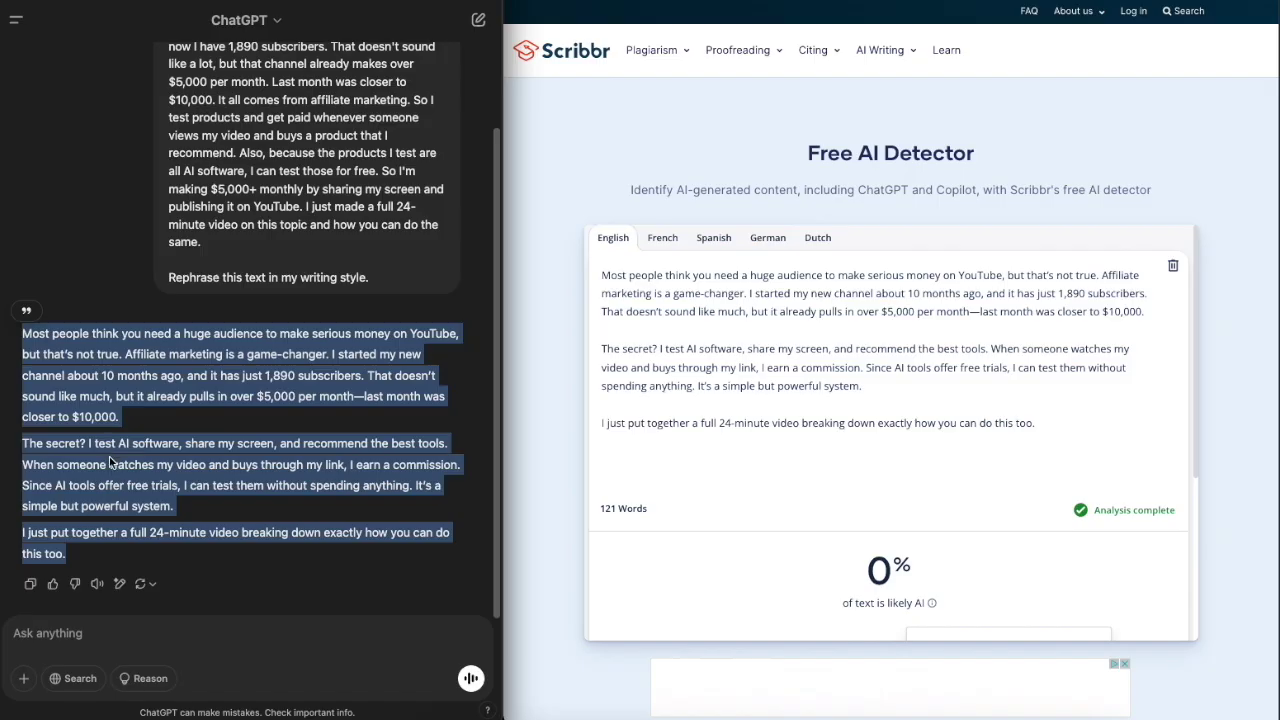
Compare the original text and the prompt "Rephrase this text in my writing style." with ChatGPT's rephrased answer.
{"action": "left_click_drag", "start_coordinate": [90, 553], "coordinate": [18, 330]}
{"action": "left_click", "coordinate": [1030, 484]}
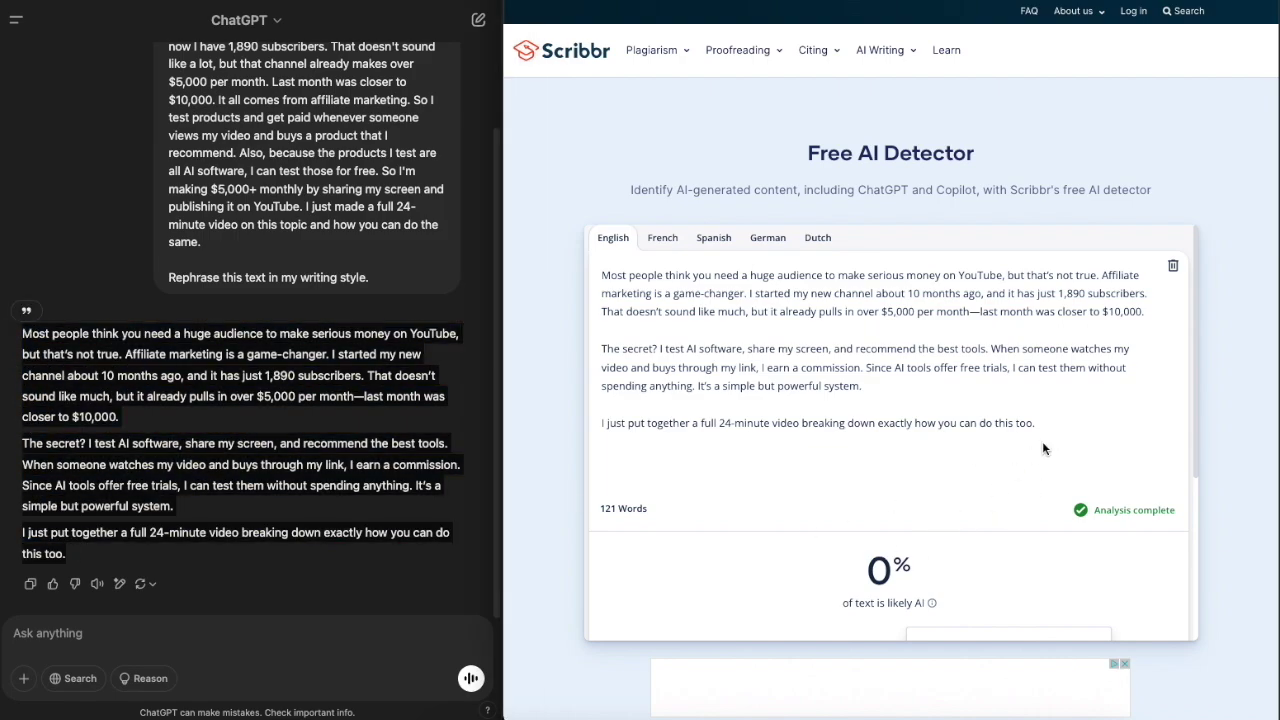
{"action": "left_click", "coordinate": [226, 449]}
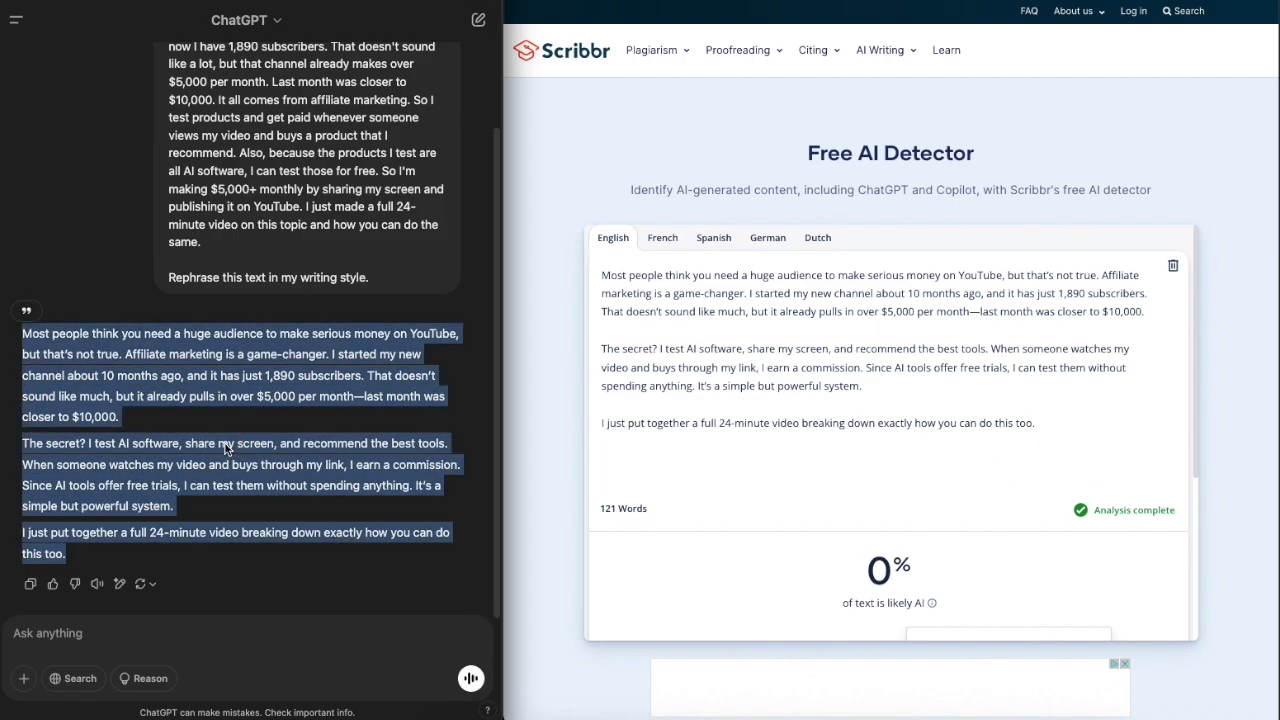
{"action": "scroll", "coordinate": [228, 420], "scroll_direction": "up", "scroll_amount": 2}
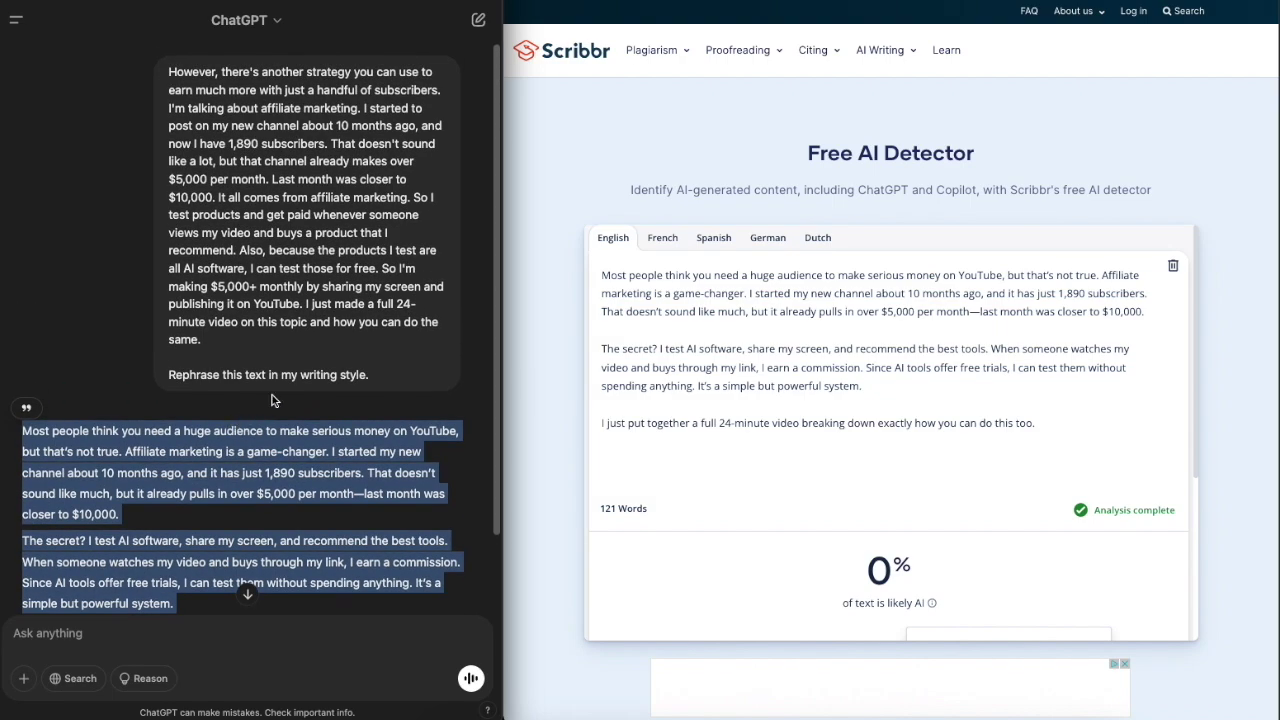
{"action": "left_click", "coordinate": [335, 360]}
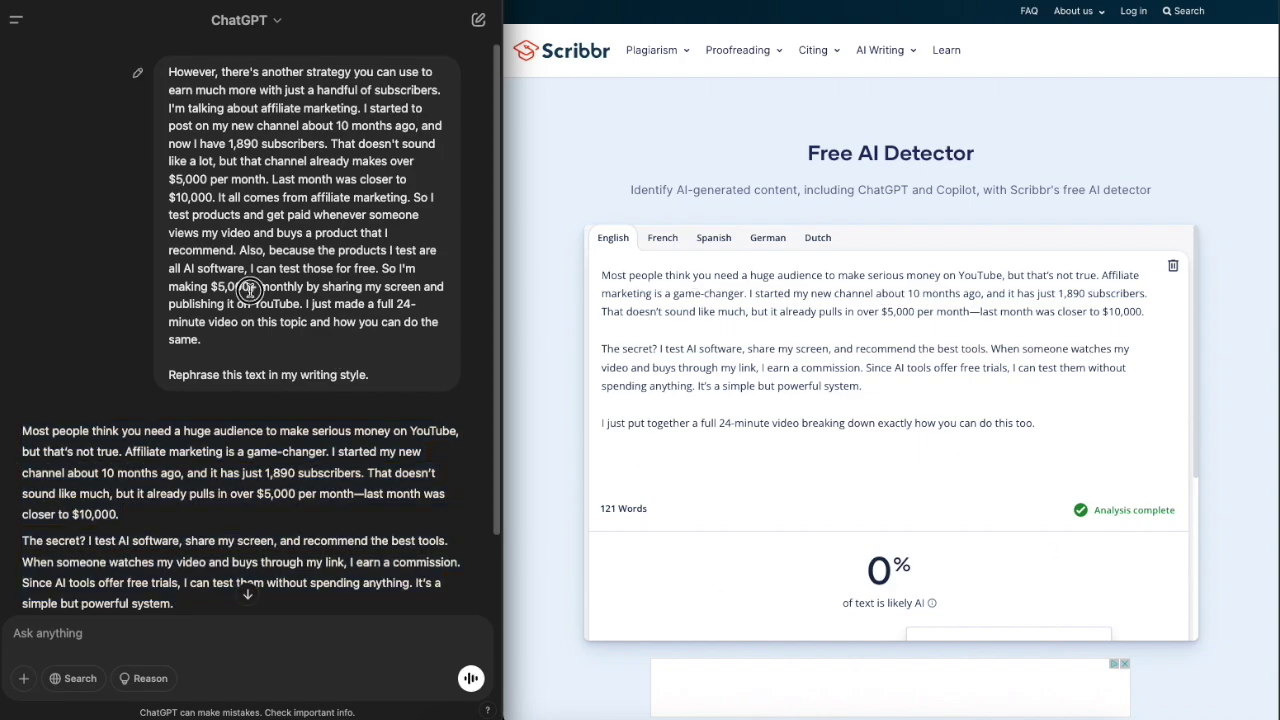
{"action": "left_click_drag", "start_coordinate": [218, 348], "coordinate": [169, 69]}
{"action": "left_click_drag", "start_coordinate": [229, 354], "coordinate": [167, 74]}
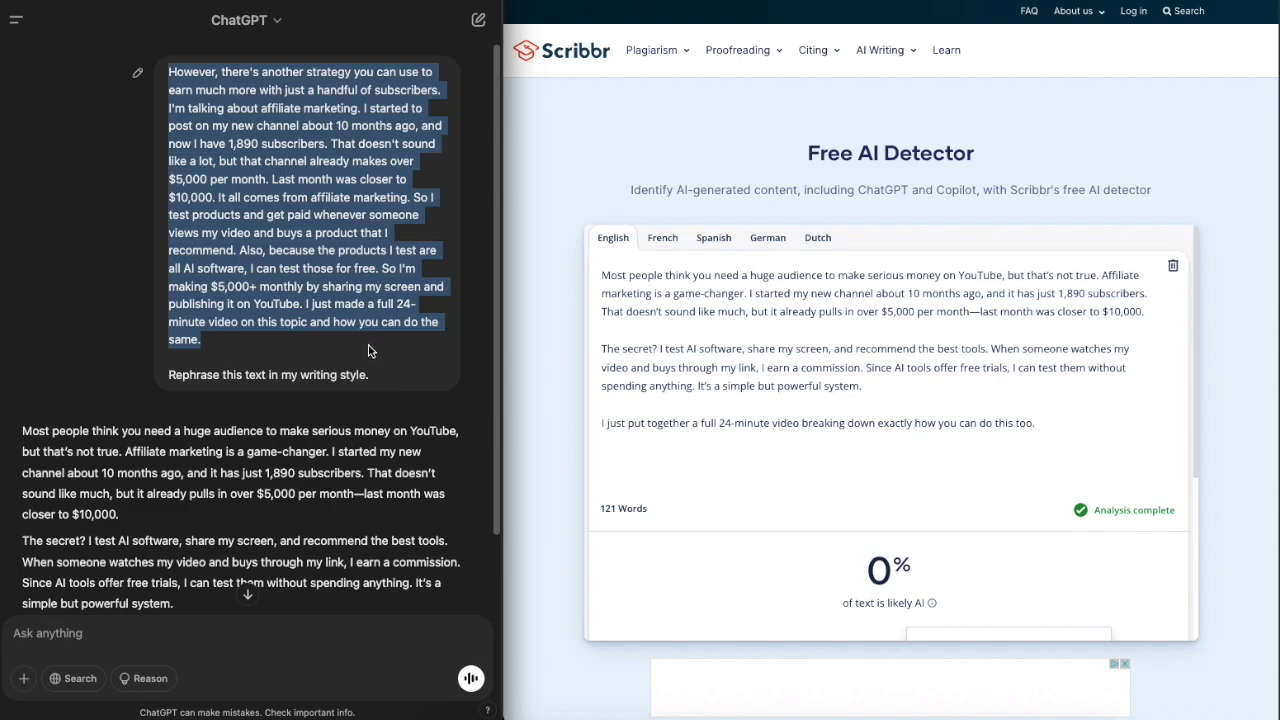
{"action": "left_click", "coordinate": [382, 374]}
{"action": "left_click_drag", "start_coordinate": [368, 374], "coordinate": [164, 374]}
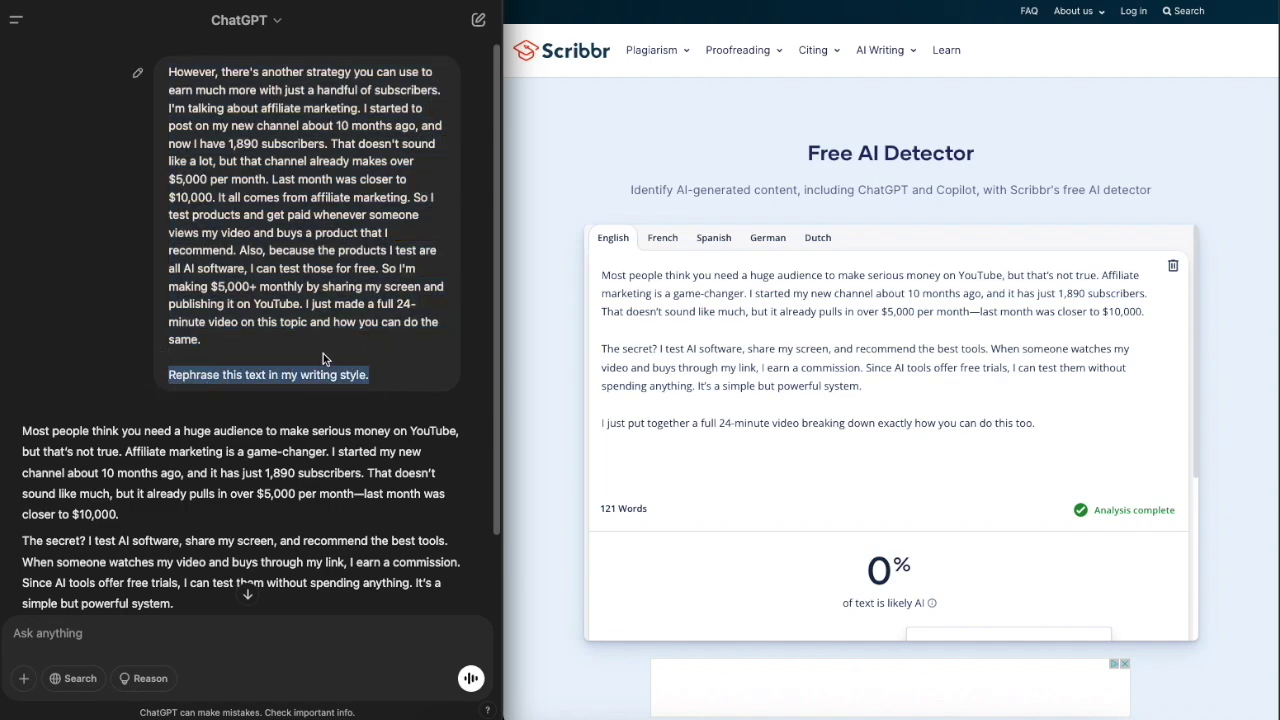
{"action": "scroll", "coordinate": [323, 353], "scroll_direction": "down", "scroll_amount": 3}
{"action": "left_click_drag", "start_coordinate": [98, 556], "coordinate": [22, 330]}
{"action": "left_click", "coordinate": [239, 428]}
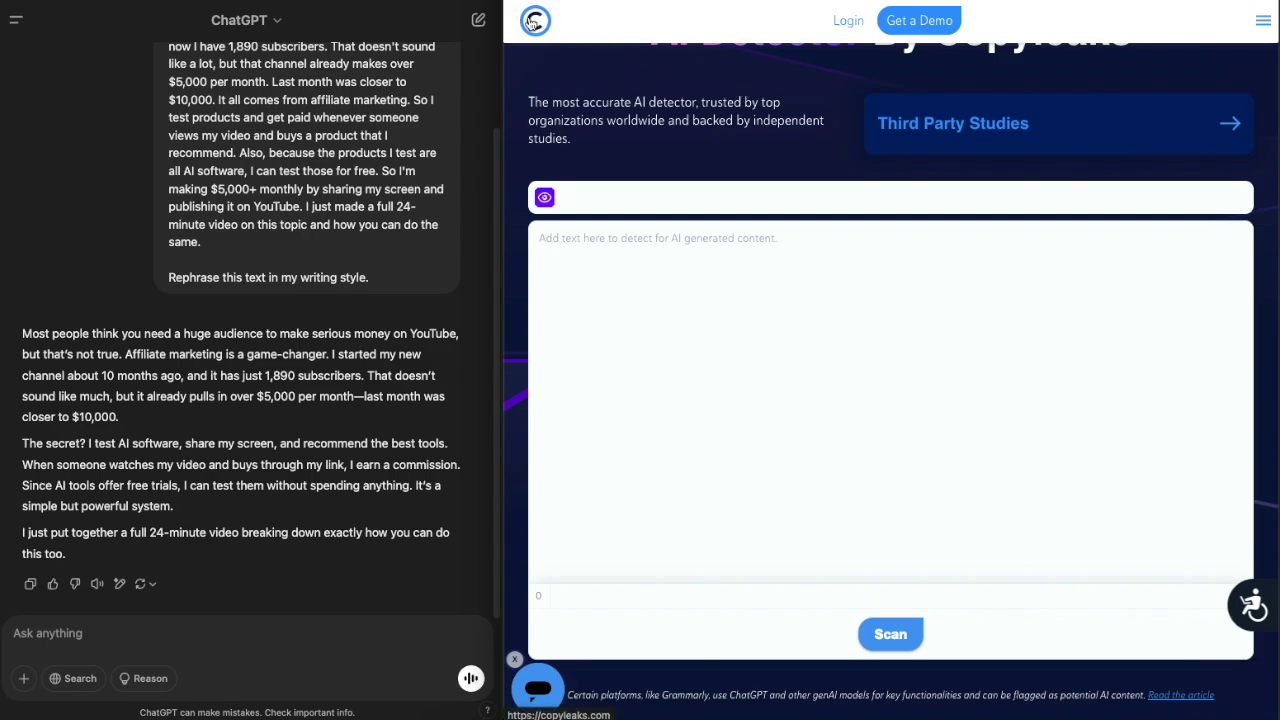
Switch to the Medium draft, copy Sample 1 of the "Real Me" section into the Copyleaks AI detector and scan it.
{"action": "key", "text": "ctrl+Tab"}
{"action": "left_click", "coordinate": [263, 342]}
{"action": "left_click_drag", "start_coordinate": [347, 478], "coordinate": [4, 252]}
{"action": "key", "text": "ctrl+c"}
{"action": "left_click", "coordinate": [683, 249]}
{"action": "key", "text": "ctrl+v"}
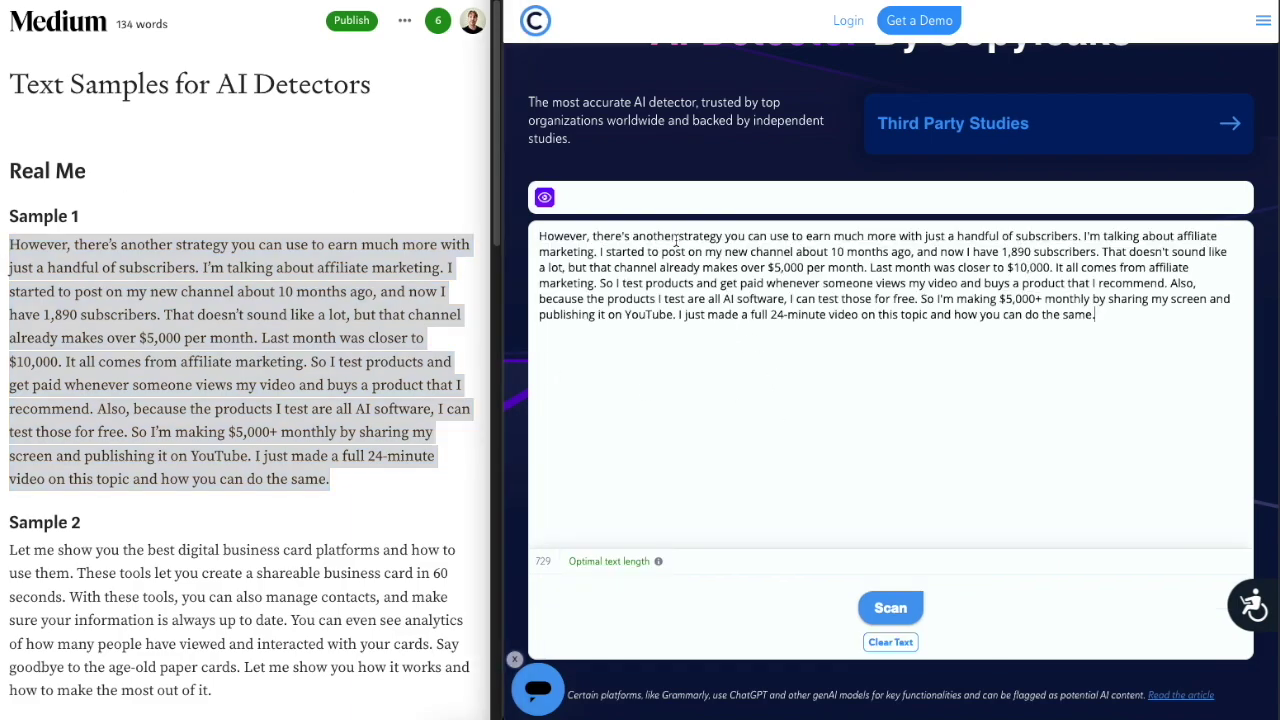
{"action": "left_click", "coordinate": [890, 607]}
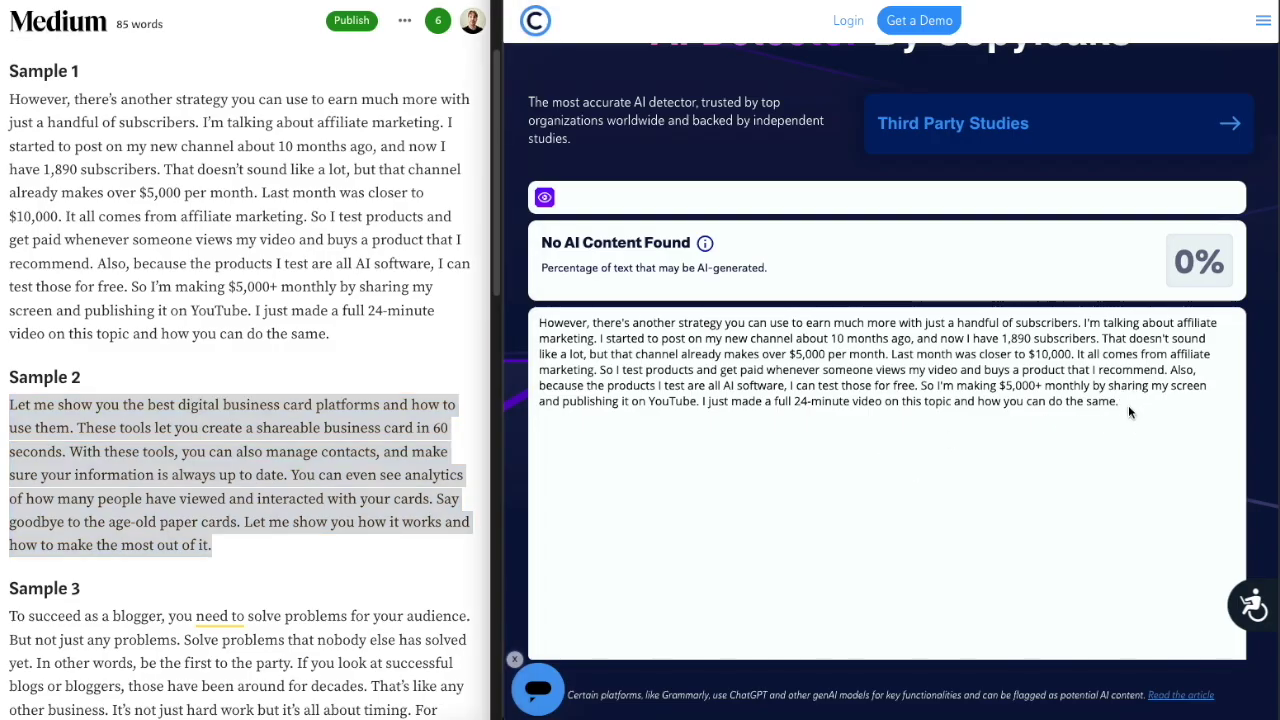
Replace the Copyleaks detector text with Sample 2 of the "Real Me" section, followed by Sample 3 of that section.
{"action": "left_click", "coordinate": [1028, 663]}
{"action": "key", "text": "ctrl+a"}
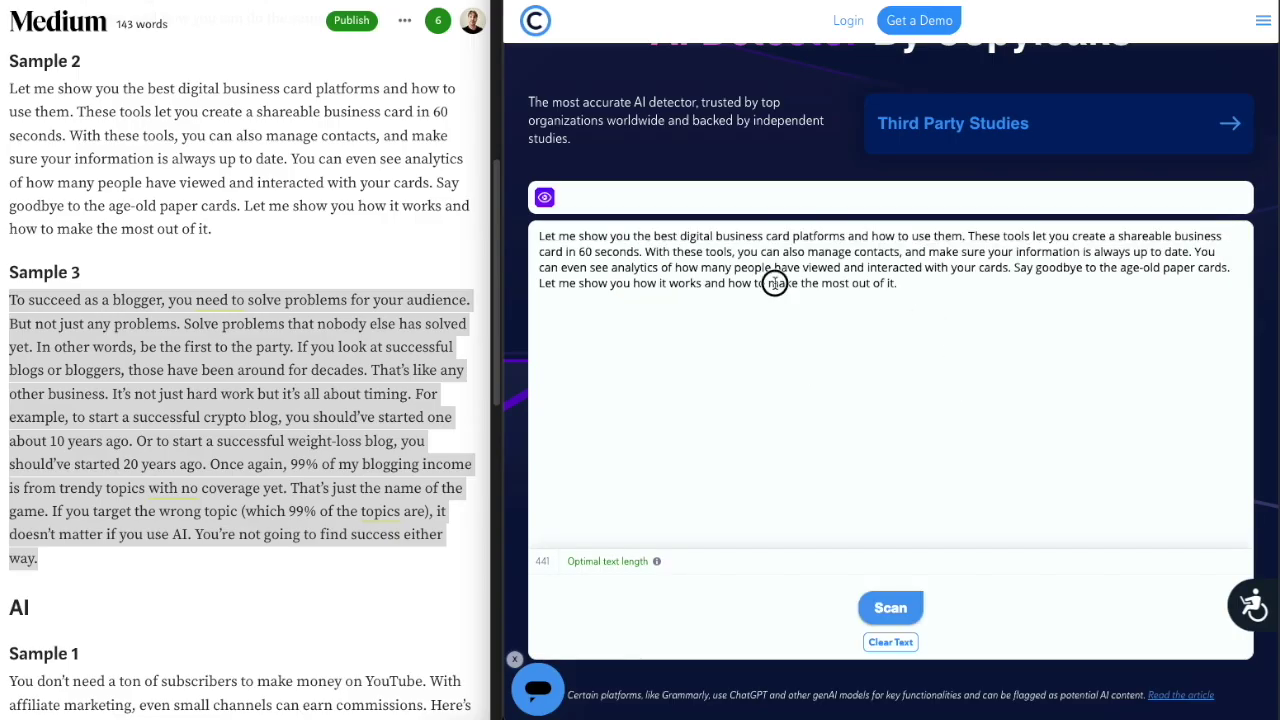
{"action": "key", "text": "ctrl+v"}
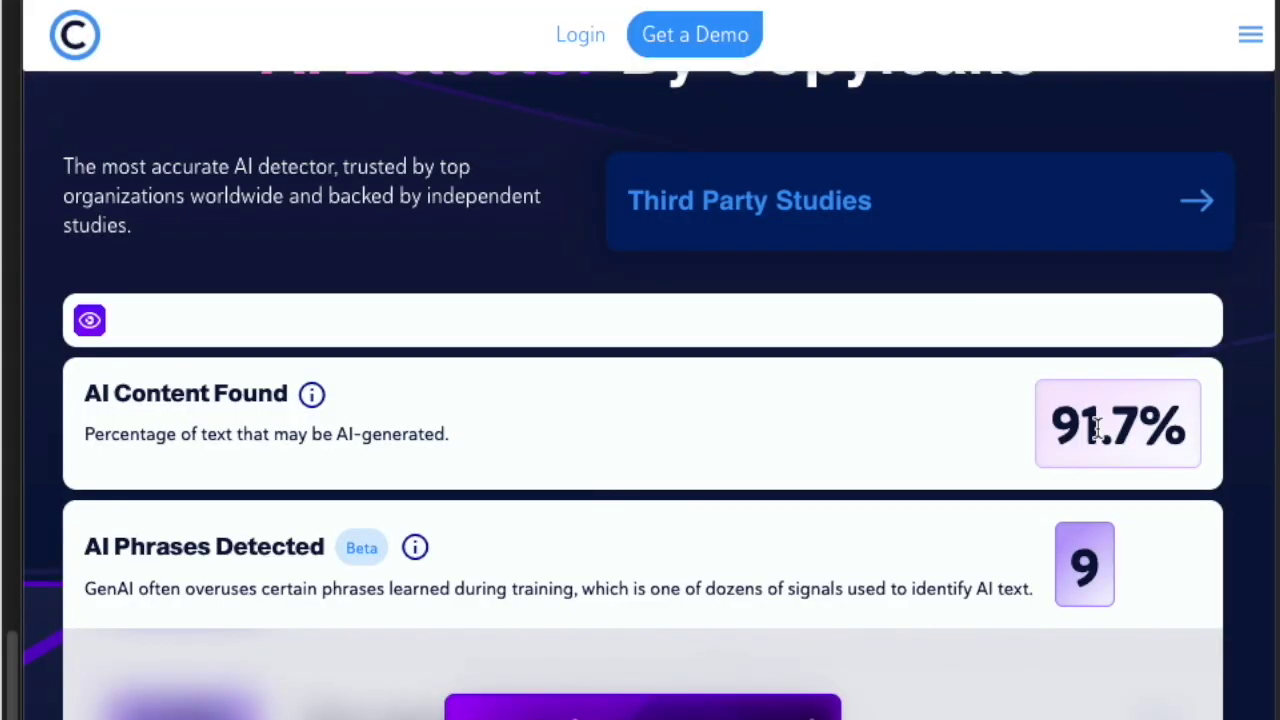
Examine the AI content percentage and the detected AI phrases in the Copyleaks scan result.
{"action": "left_click_drag", "start_coordinate": [1133, 259], "coordinate": [1237, 259]}
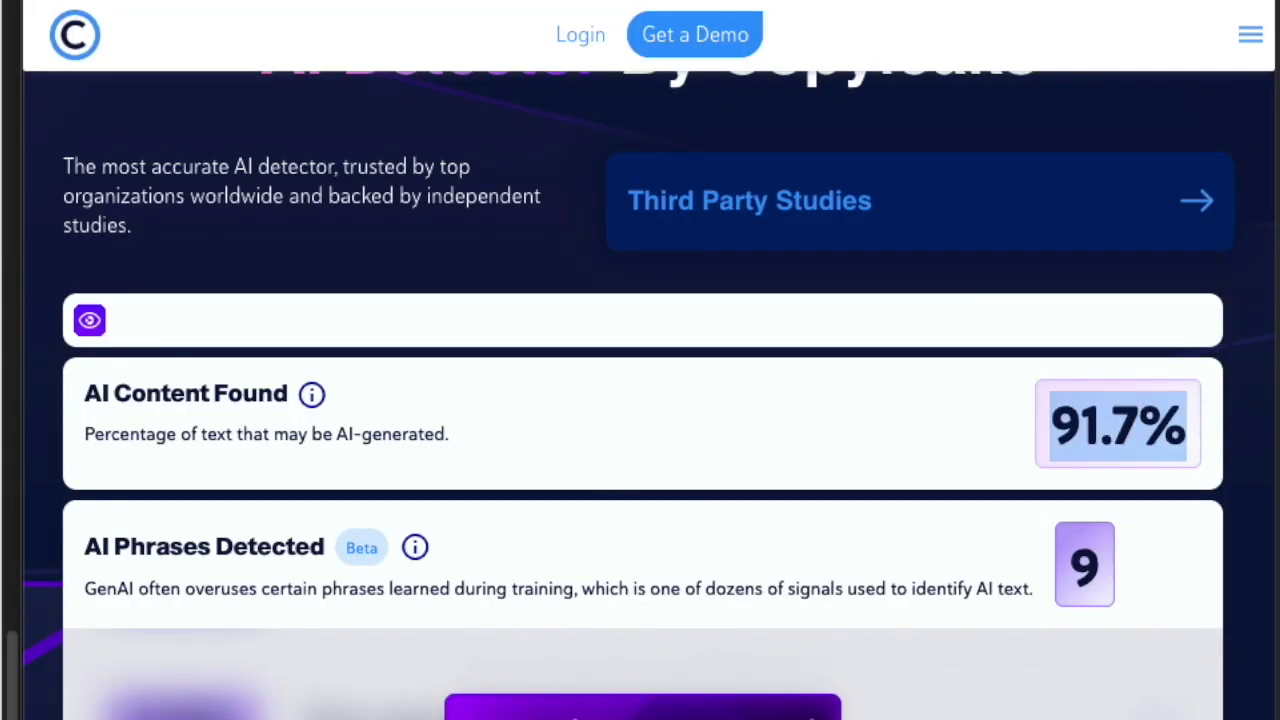
{"action": "scroll", "coordinate": [508, 494], "scroll_direction": "up", "scroll_amount": 1}
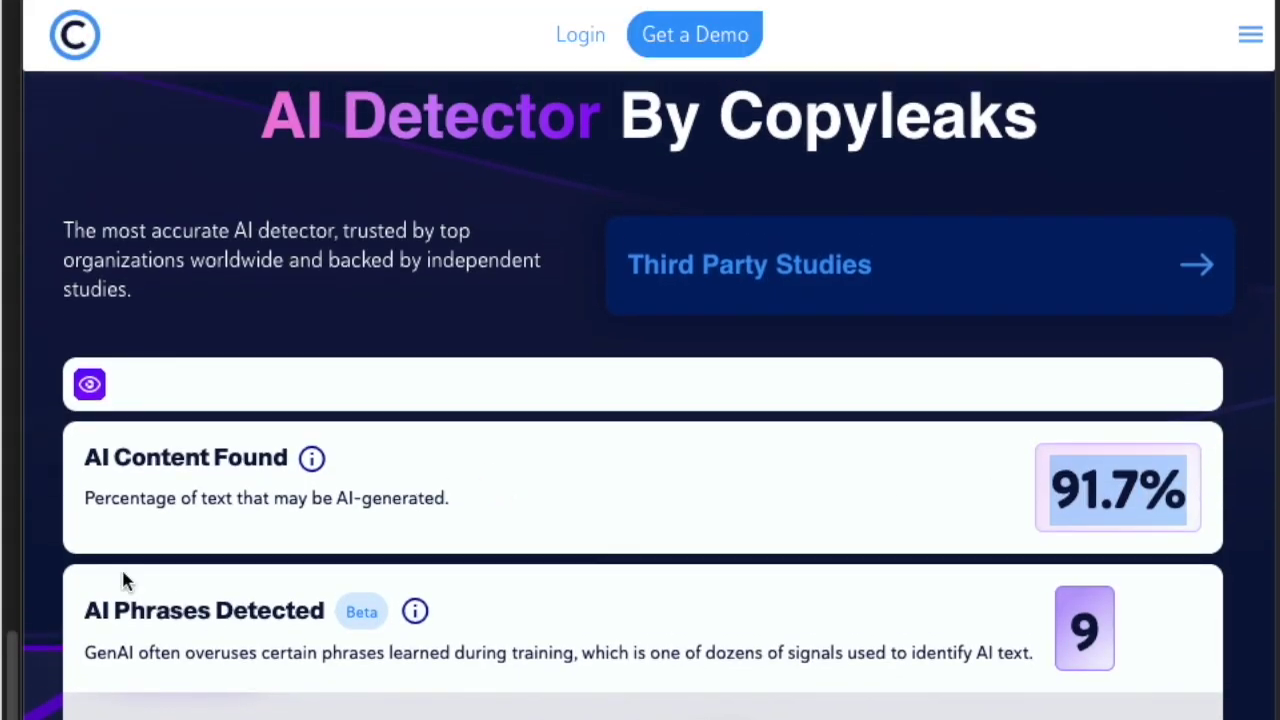
{"action": "scroll", "coordinate": [12, 620], "scroll_direction": "up", "scroll_amount": 2}
{"action": "scroll", "coordinate": [12, 620], "scroll_direction": "down", "scroll_amount": 3}
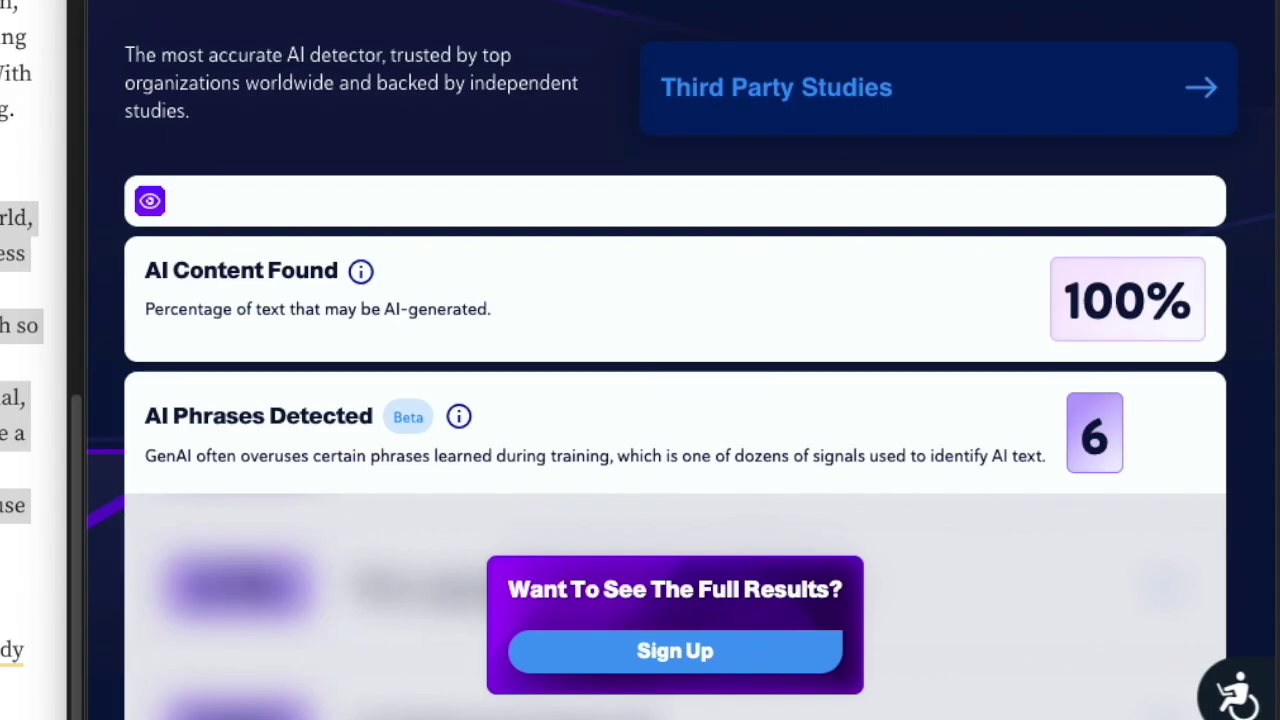
Move further down the Medium draft and highlight the text of the next sample.
{"action": "scroll", "coordinate": [262, 391], "scroll_direction": "down", "scroll_amount": 3}
{"action": "left_click", "coordinate": [262, 391]}
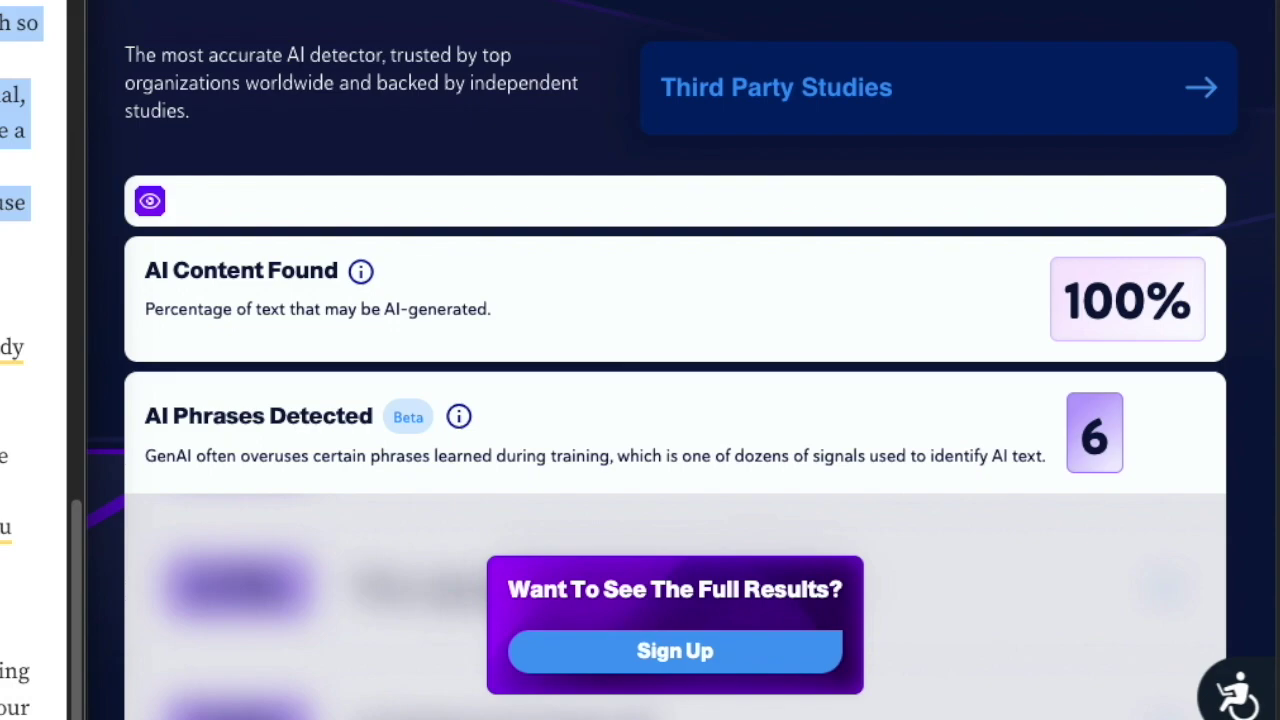
{"action": "triple_click", "coordinate": [262, 600]}
{"action": "left_click_drag", "start_coordinate": [4, 671], "coordinate": [4, 347]}
{"action": "scroll", "coordinate": [629, 422], "scroll_direction": "down", "scroll_amount": 3}
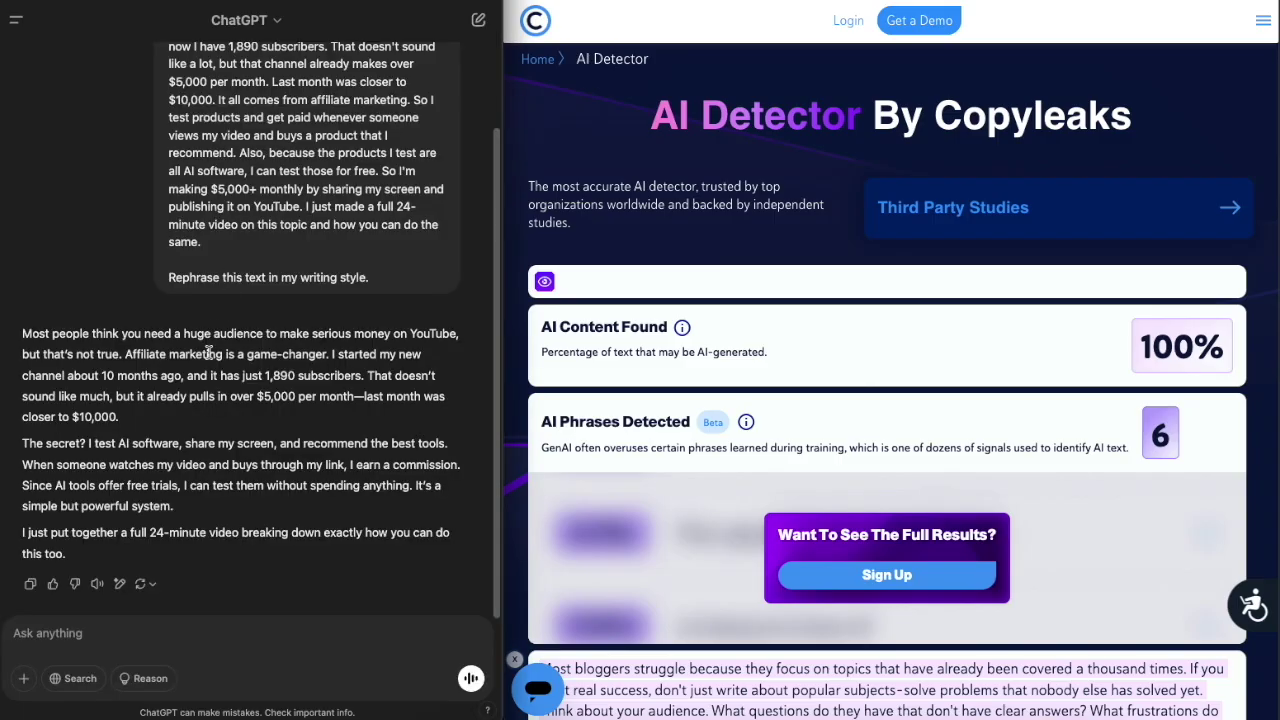
Copy ChatGPT's rephrased answer and highlight the original text in the prompt for comparison.
{"action": "left_click_drag", "start_coordinate": [68, 556], "coordinate": [14, 340]}
{"action": "key", "text": "ctrl+c"}
{"action": "scroll", "coordinate": [144, 272], "scroll_direction": "up", "scroll_amount": 2}
{"action": "left_click_drag", "start_coordinate": [236, 350], "coordinate": [163, 73]}
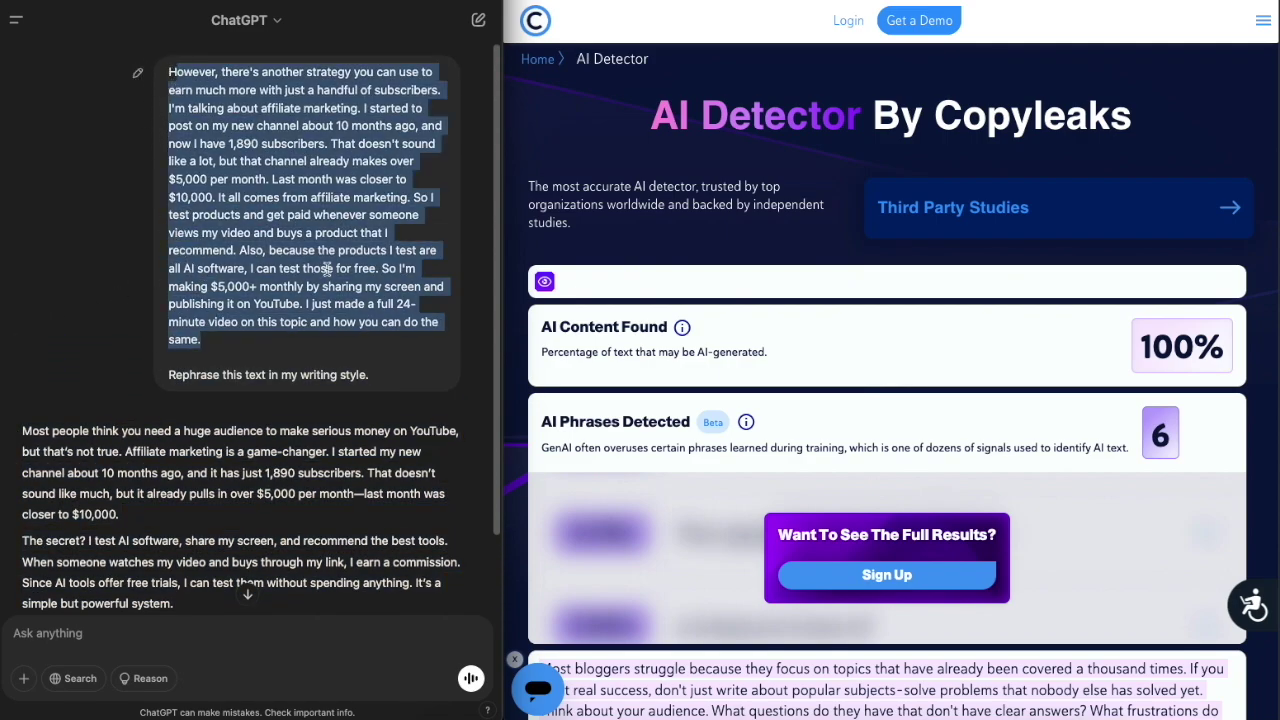
{"action": "scroll", "coordinate": [795, 435], "scroll_direction": "down", "scroll_amount": 2}
Replace the Copyleaks detector text with ChatGPT's rephrased answer, scan it and review the scanned text.
{"action": "left_click", "coordinate": [747, 519]}
{"action": "key", "text": "ctrl+a"}
{"action": "key", "text": "ctrl+v"}
{"action": "left_click", "coordinate": [890, 692]}
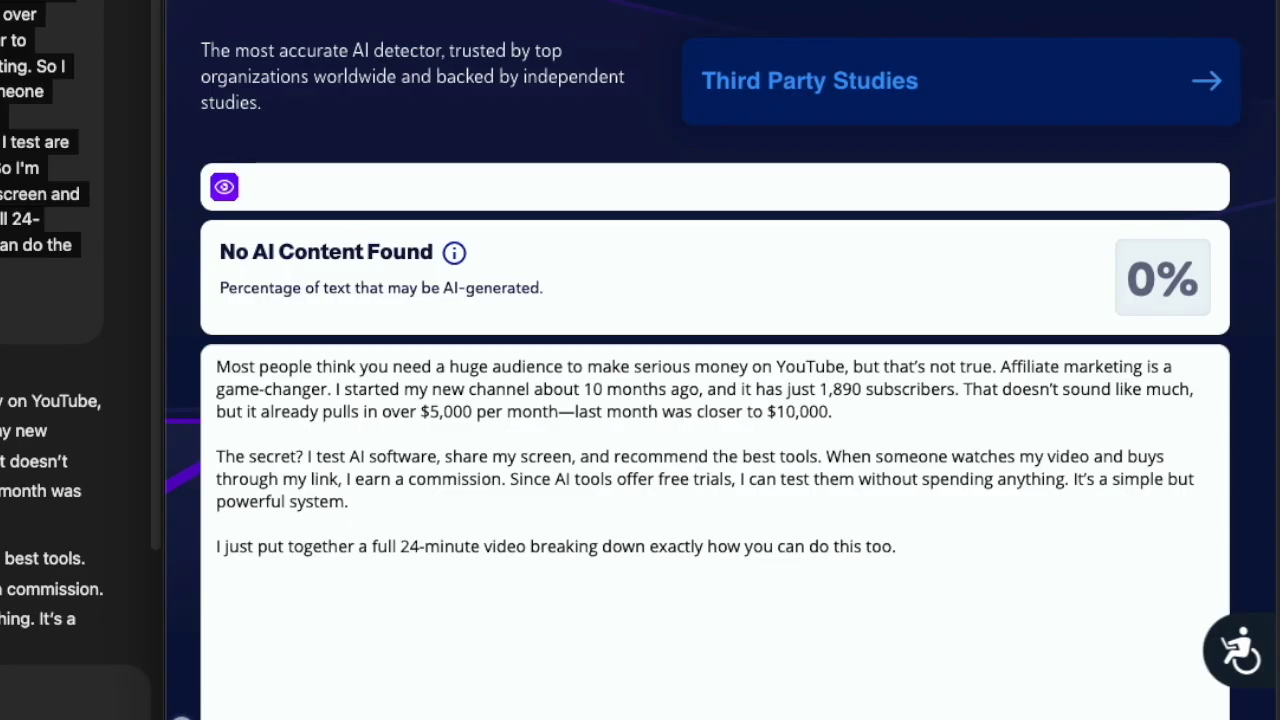
{"action": "left_click_drag", "start_coordinate": [903, 556], "coordinate": [191, 357]}
{"action": "left_click", "coordinate": [660, 497]}
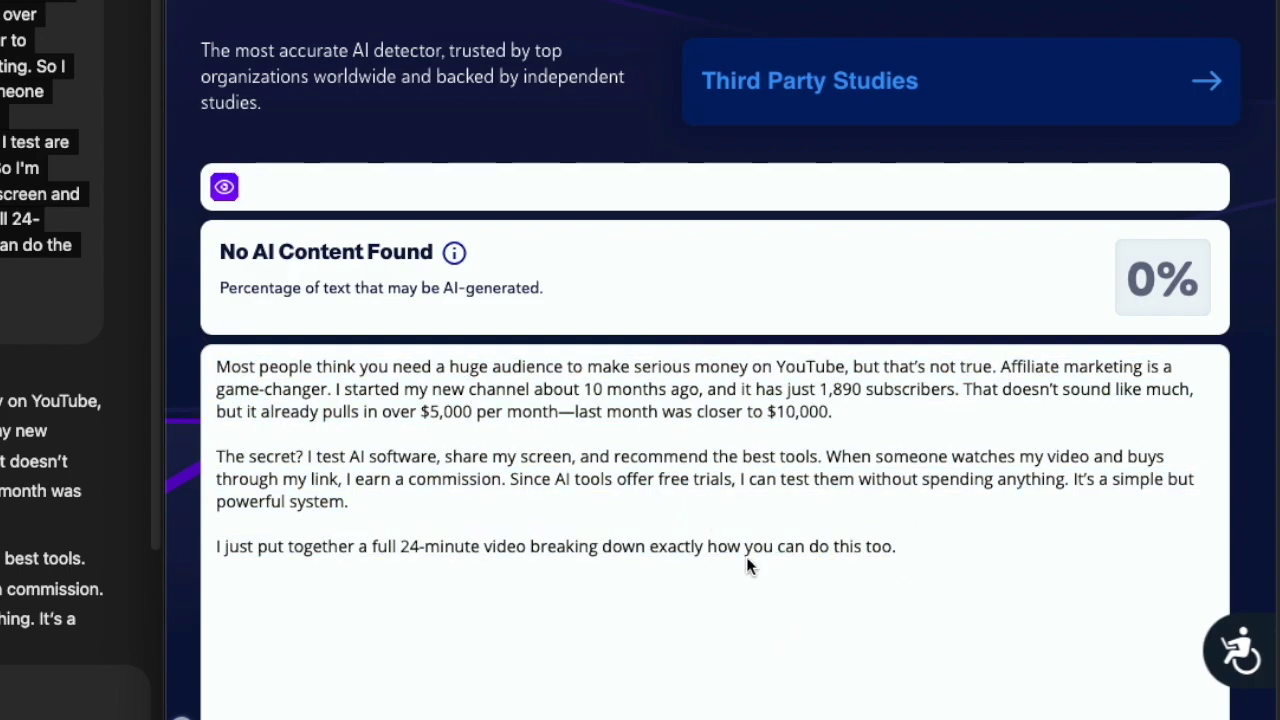
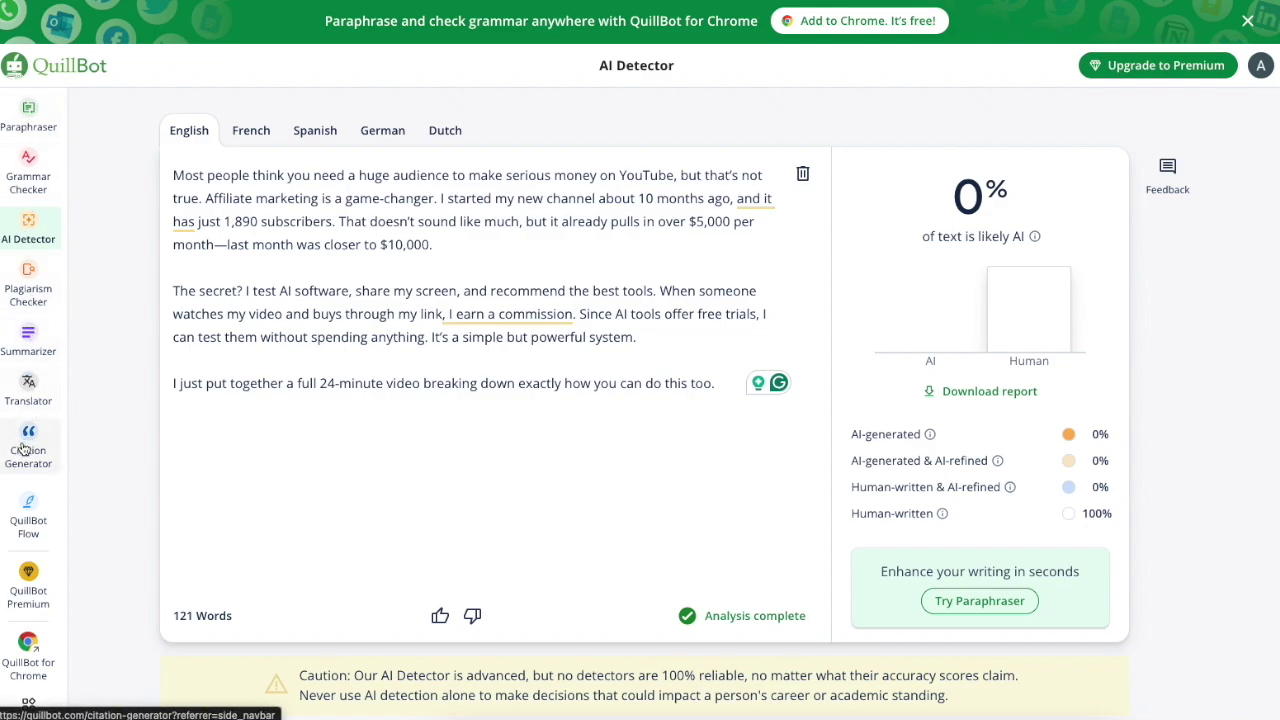
Open QuillBot's Premium upgrade page and examine the prices and features of the Free and Premium plans.
{"action": "scroll", "coordinate": [98, 386], "scroll_direction": "down", "scroll_amount": 1}
{"action": "scroll", "coordinate": [114, 366], "scroll_direction": "up", "scroll_amount": 1}
{"action": "left_click", "coordinate": [1118, 67]}
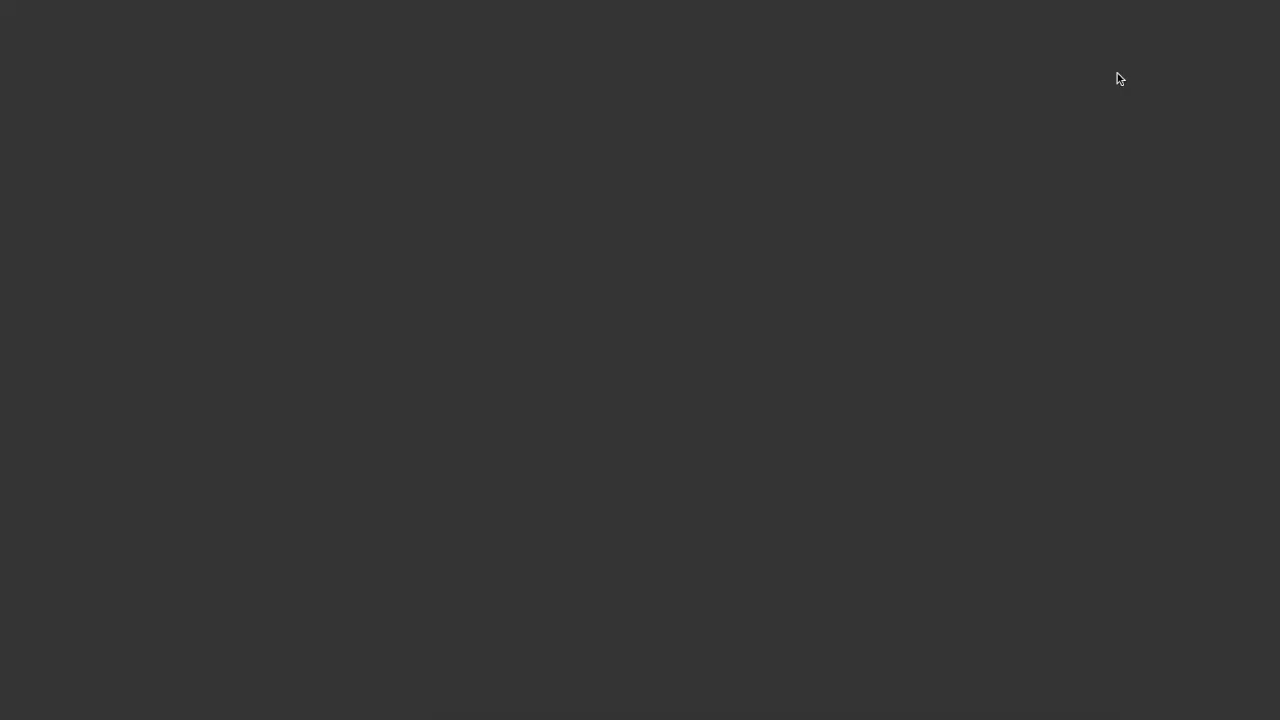
{"action": "scroll", "coordinate": [991, 124], "scroll_direction": "down", "scroll_amount": 2}
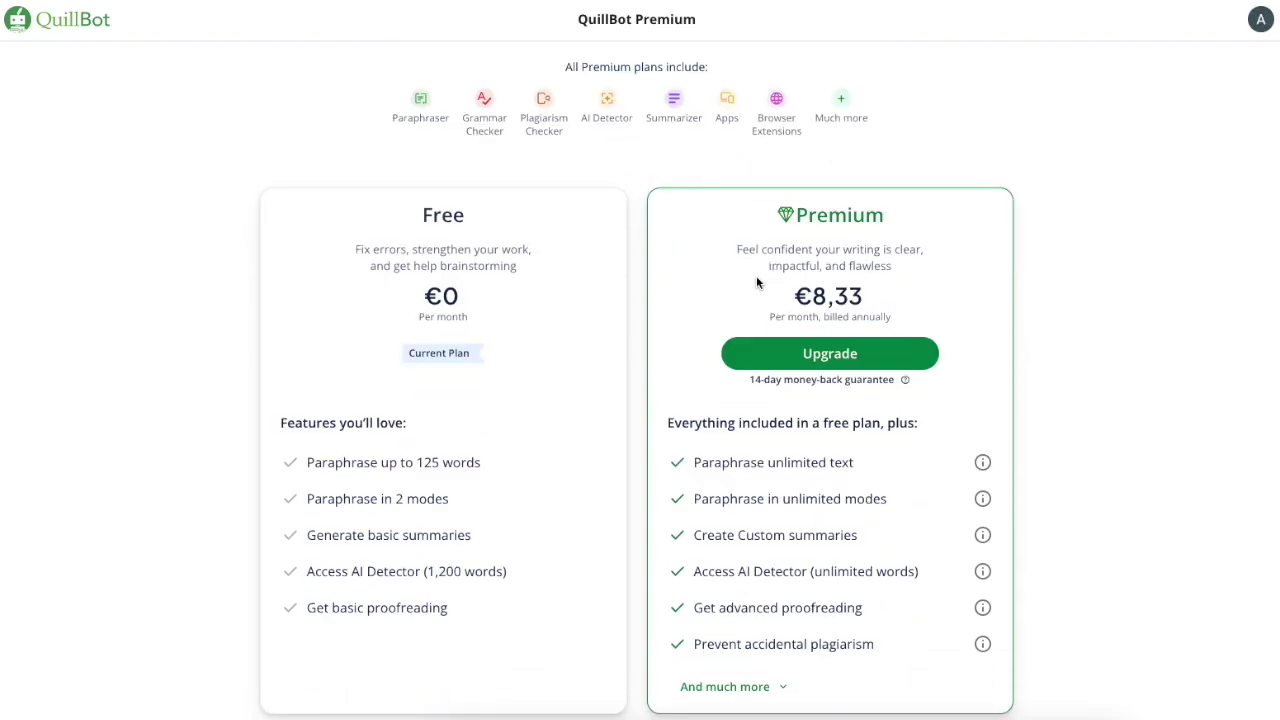
{"action": "left_click_drag", "start_coordinate": [883, 236], "coordinate": [787, 231]}
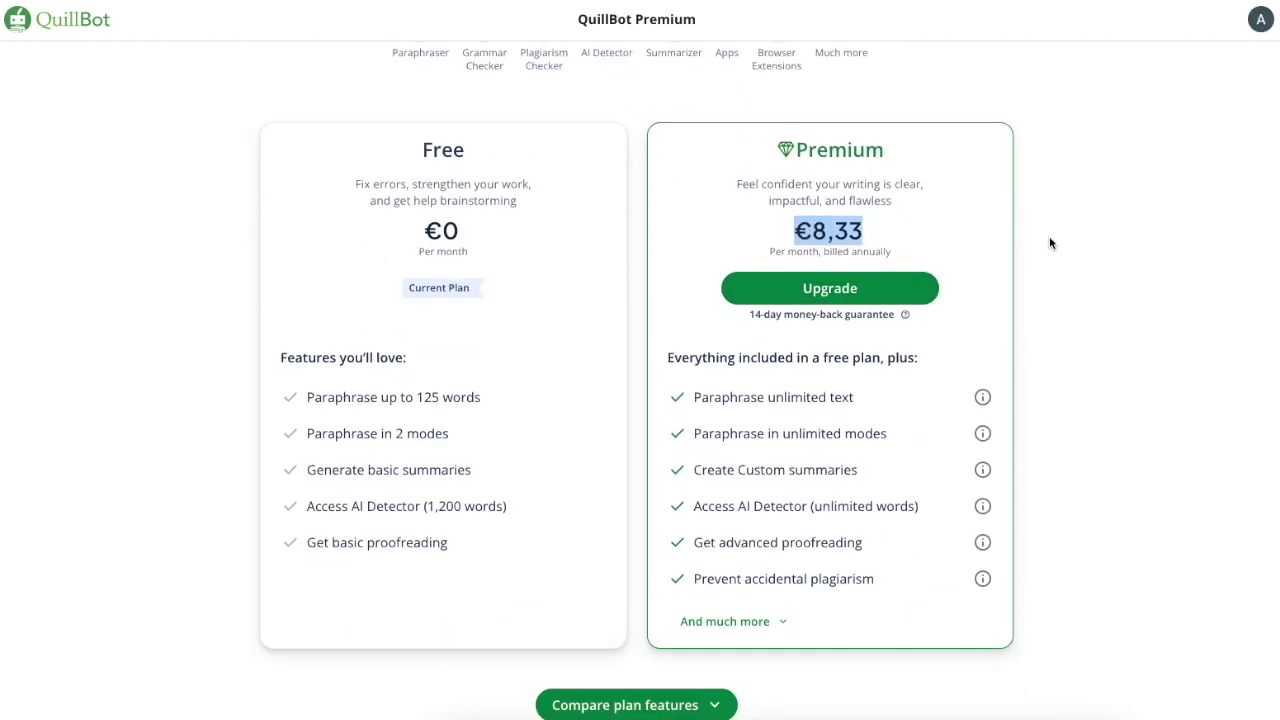
{"action": "scroll", "coordinate": [1049, 243], "scroll_direction": "up", "scroll_amount": 2}
{"action": "left_click_drag", "start_coordinate": [525, 270], "coordinate": [483, 270]}
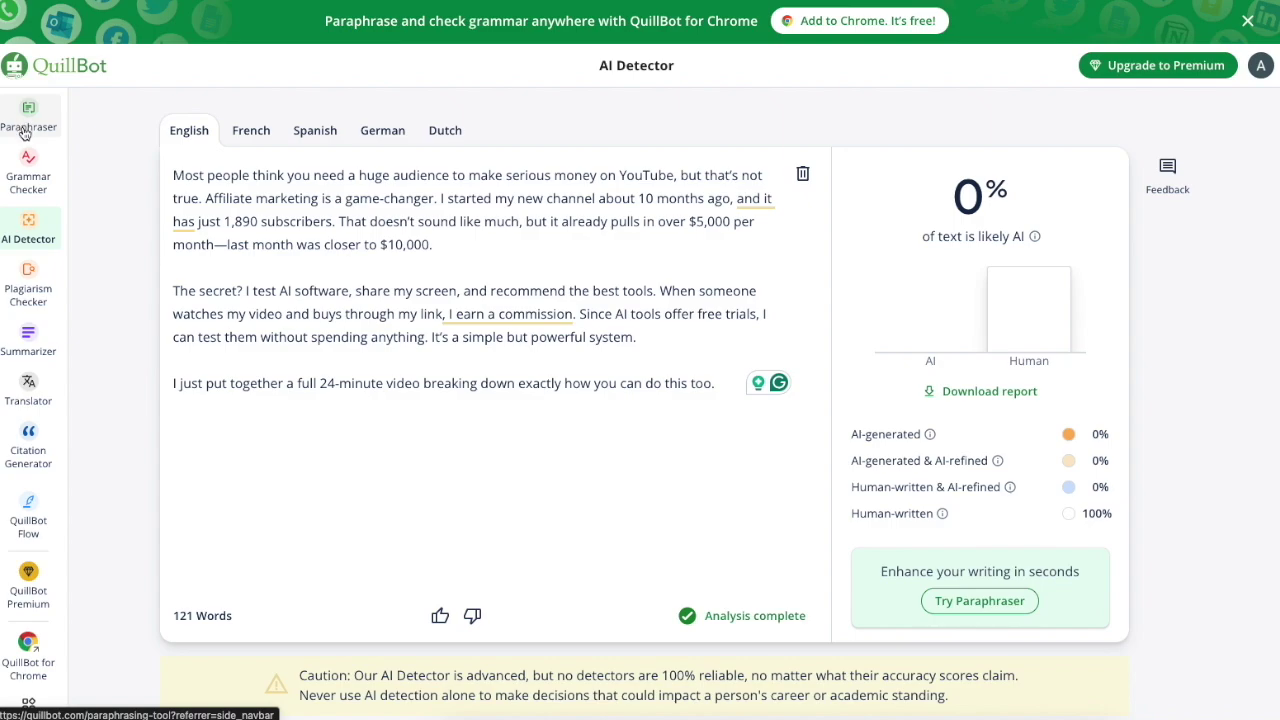
Highlight the rephrased text in QuillBot's AI Detector to review it beside the detection result.
{"action": "left_click_drag", "start_coordinate": [718, 383], "coordinate": [160, 171]}
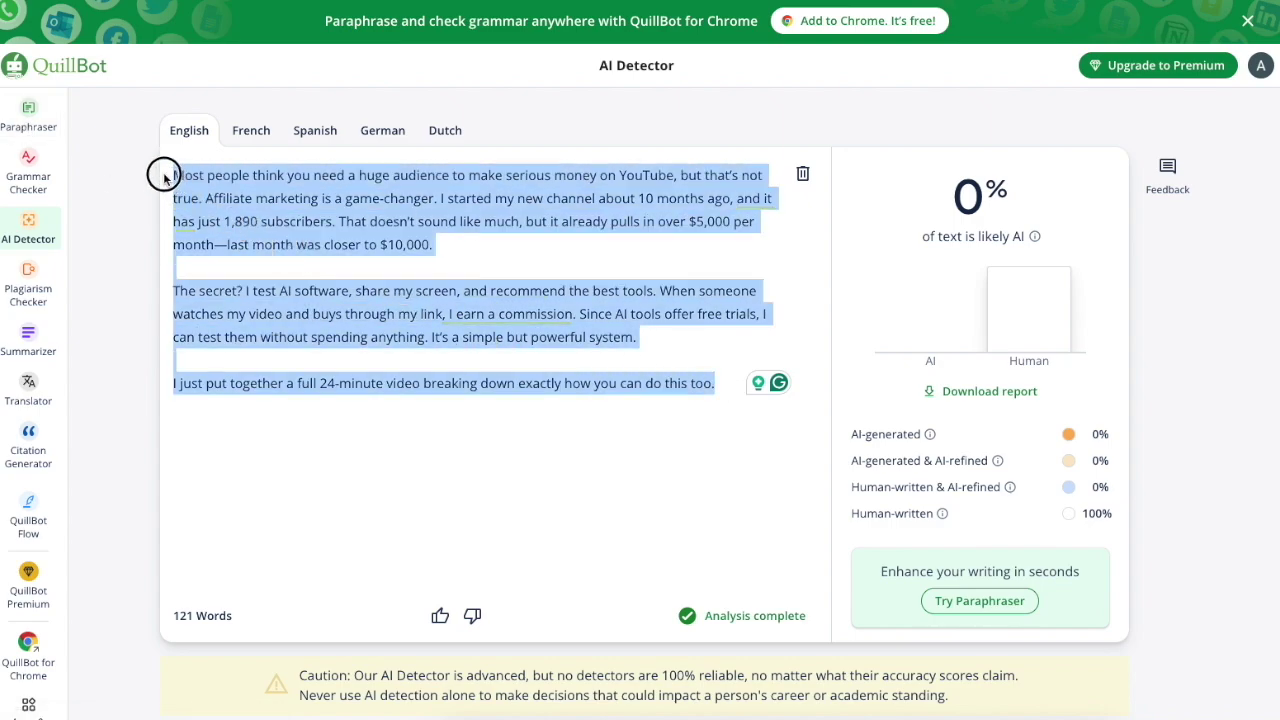
{"action": "left_click", "coordinate": [160, 172]}
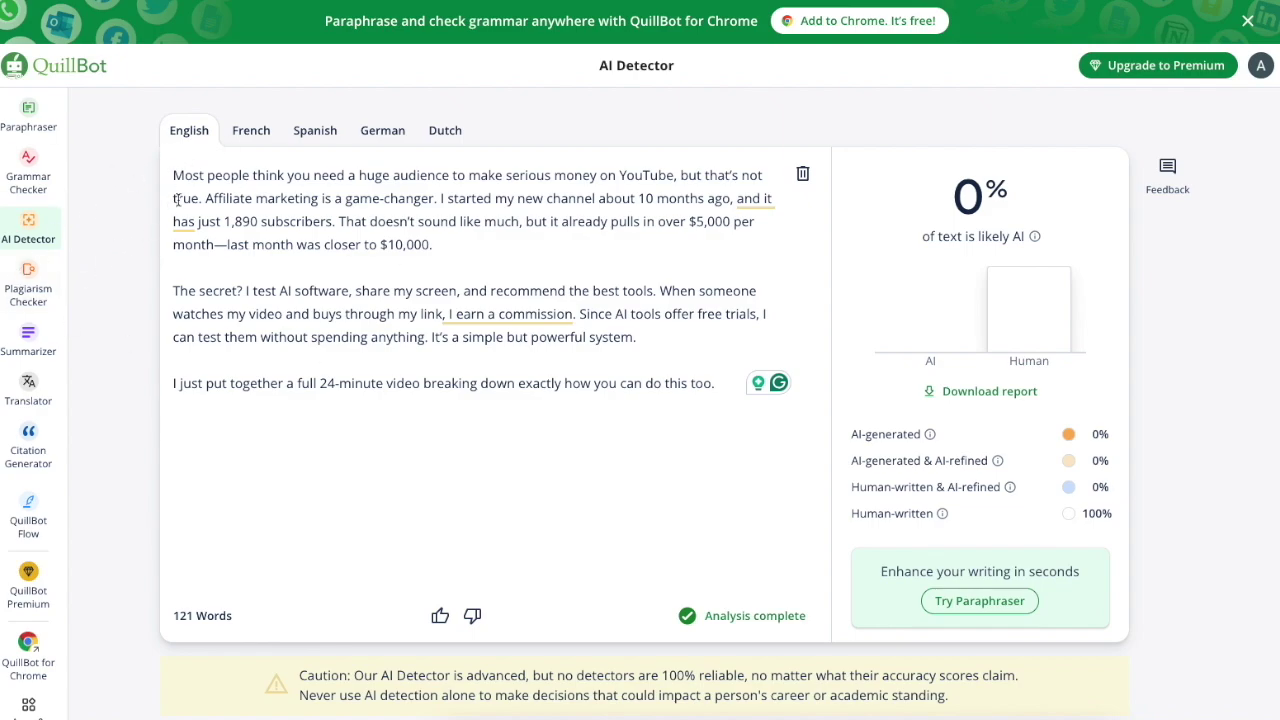
{"action": "left_click_drag", "start_coordinate": [729, 386], "coordinate": [157, 183]}
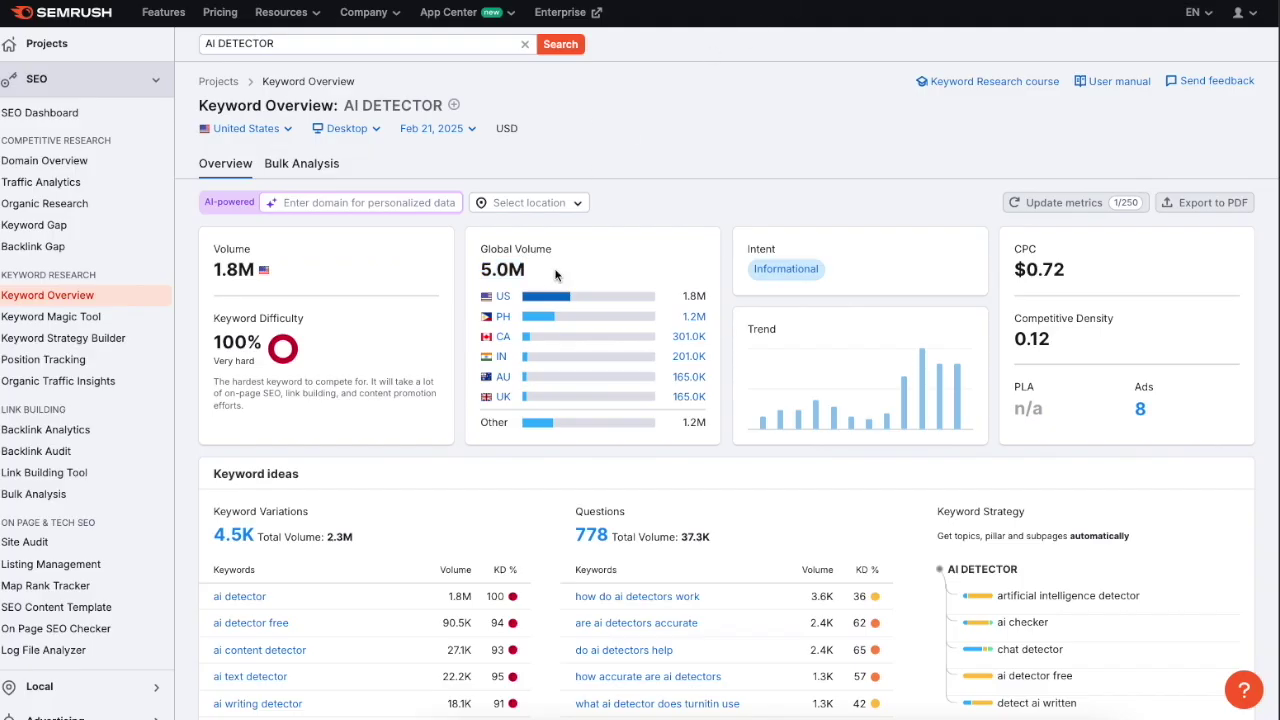
Examine the global search volume of the keyword "AI DETECTOR" in Semrush's Keyword Overview.
{"action": "left_click", "coordinate": [482, 265]}
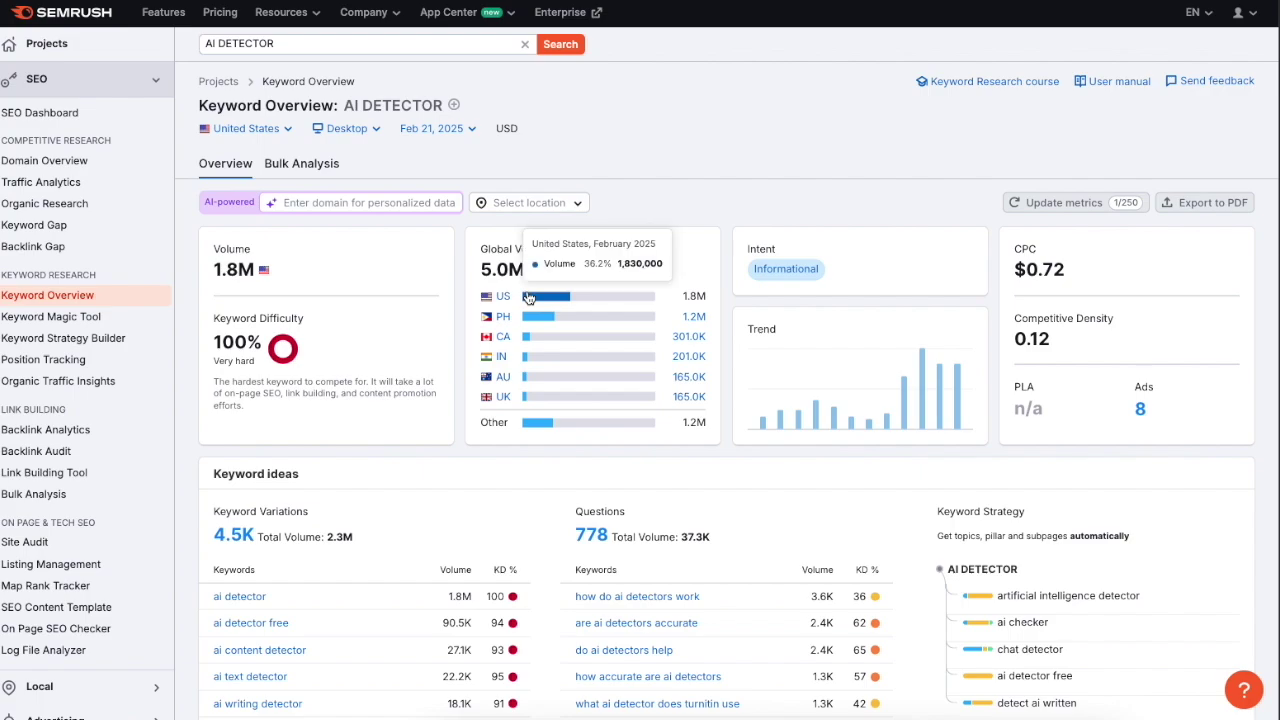
{"action": "left_click_drag", "start_coordinate": [556, 268], "coordinate": [477, 250]}
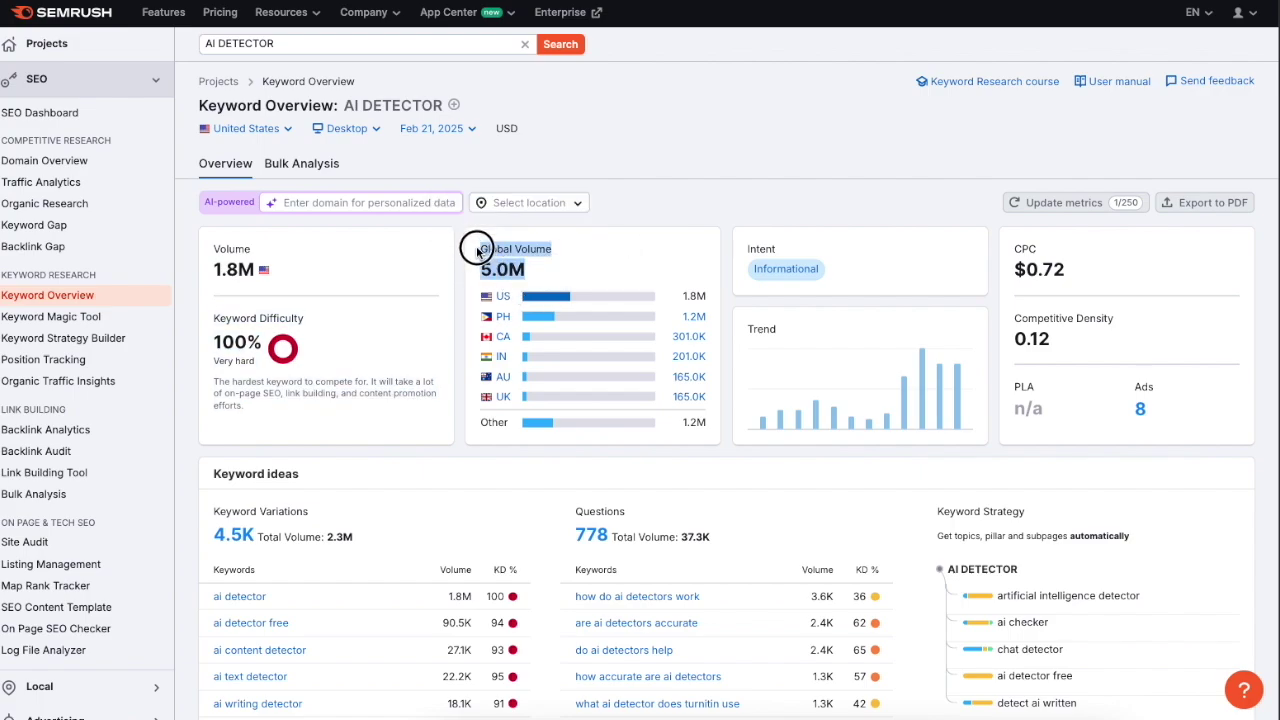
{"action": "left_click", "coordinate": [567, 264]}
{"action": "triple_click", "coordinate": [306, 47]}
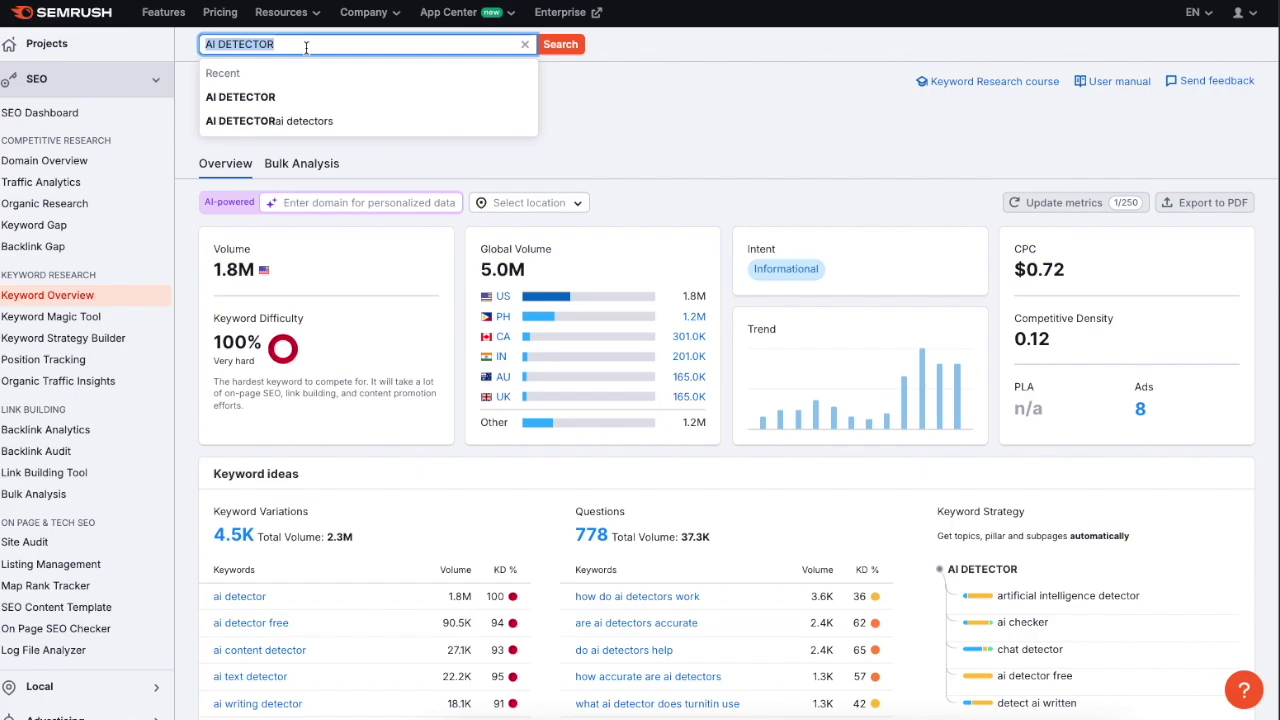
{"action": "left_click", "coordinate": [625, 121]}
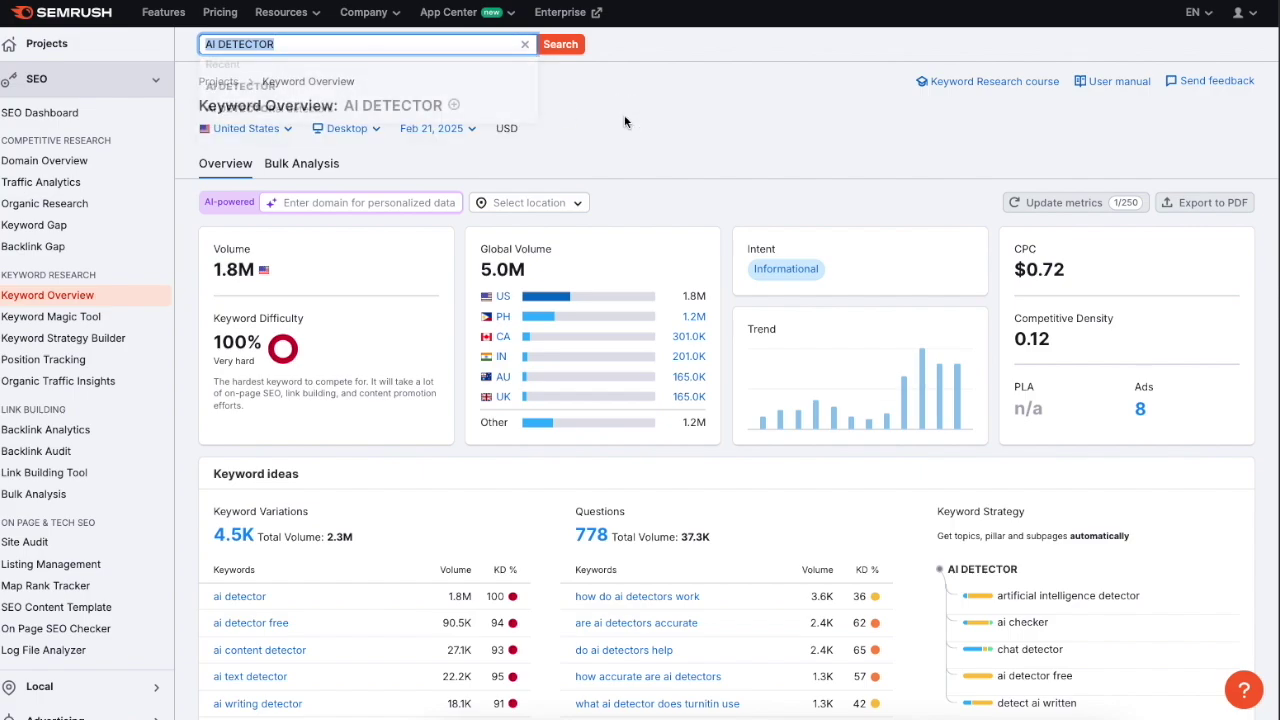